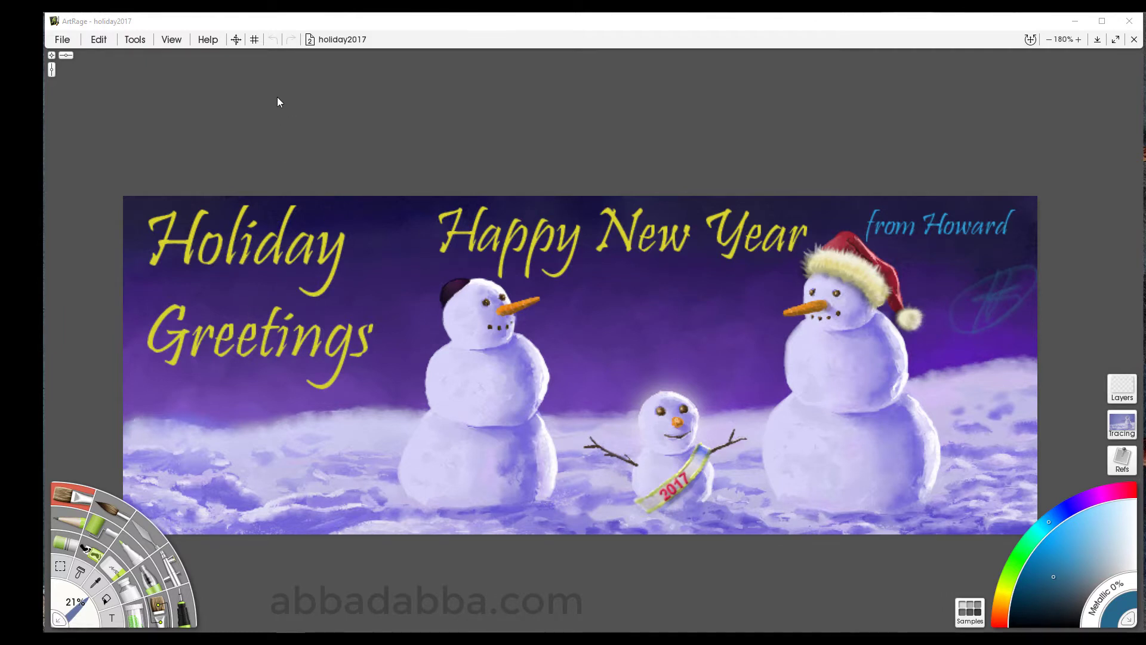
- Try Lights Out mode from View > Interface Mode, then turn it off again
{"action": "left_click", "coordinate": [173, 40]}
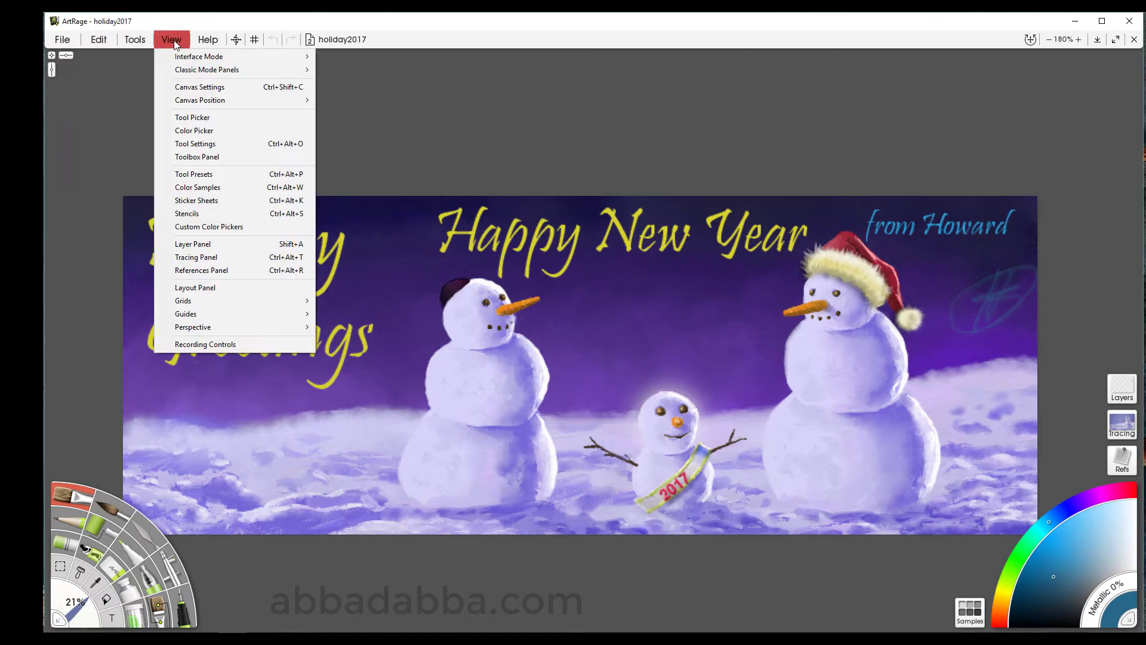
{"action": "mouse_move", "coordinate": [182, 59]}
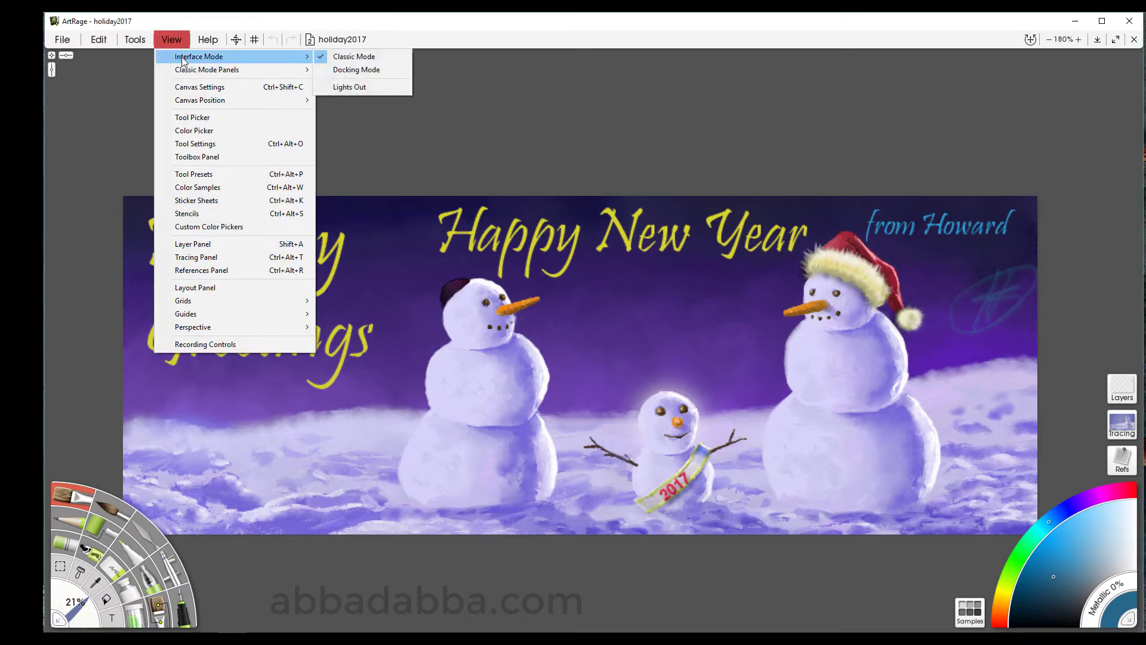
{"action": "left_click", "coordinate": [344, 88]}
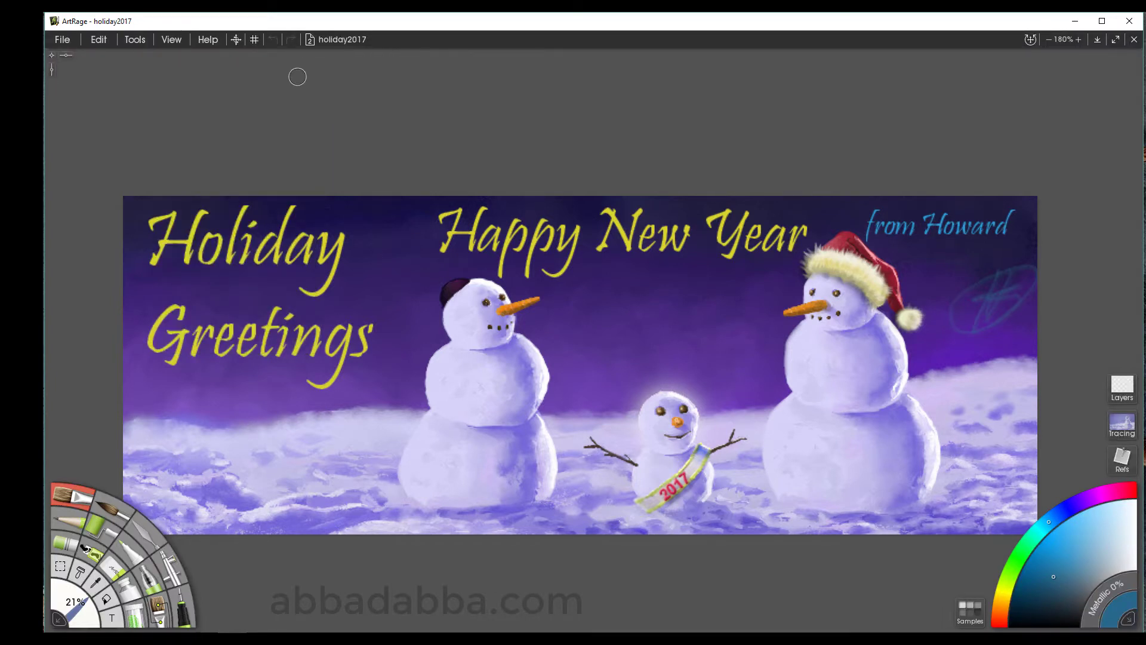
{"action": "left_click", "coordinate": [172, 40]}
{"action": "mouse_move", "coordinate": [292, 59]}
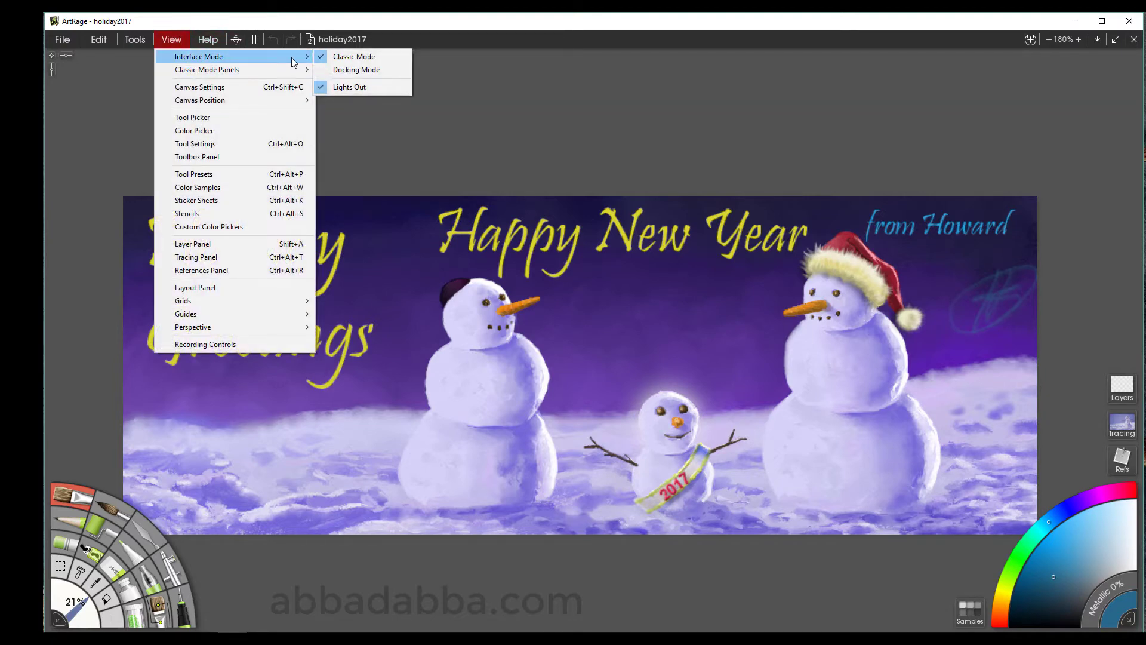
{"action": "left_click", "coordinate": [346, 86]}
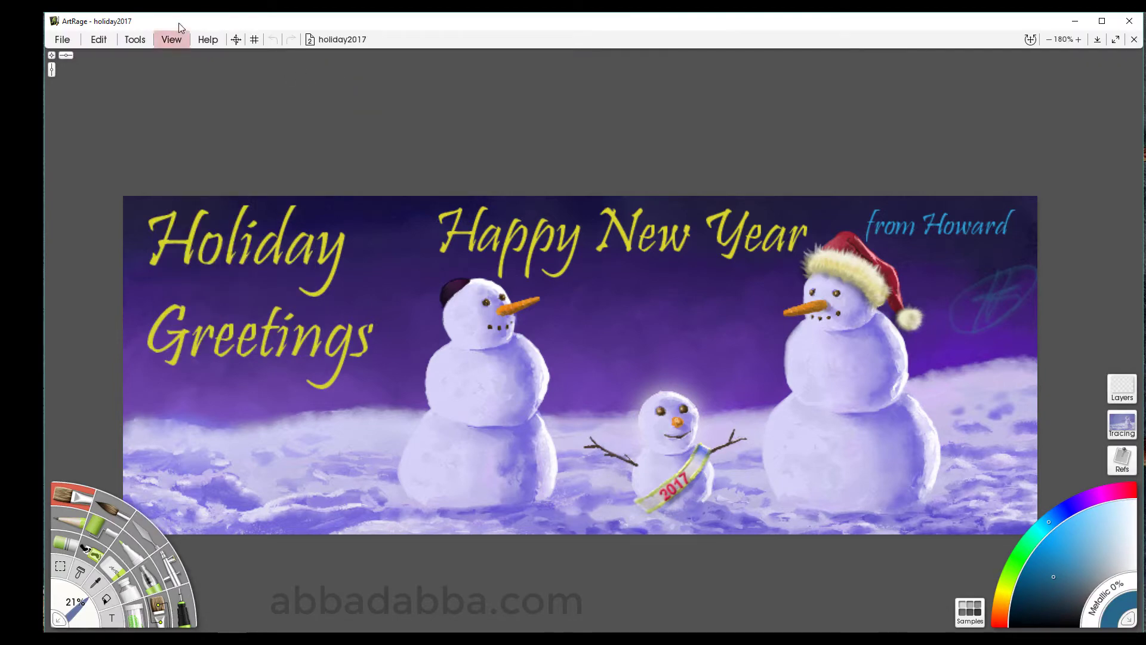
- Turn Lights Out back on, then switch the interface to Docking Mode
{"action": "left_click", "coordinate": [173, 39]}
{"action": "mouse_move", "coordinate": [292, 58]}
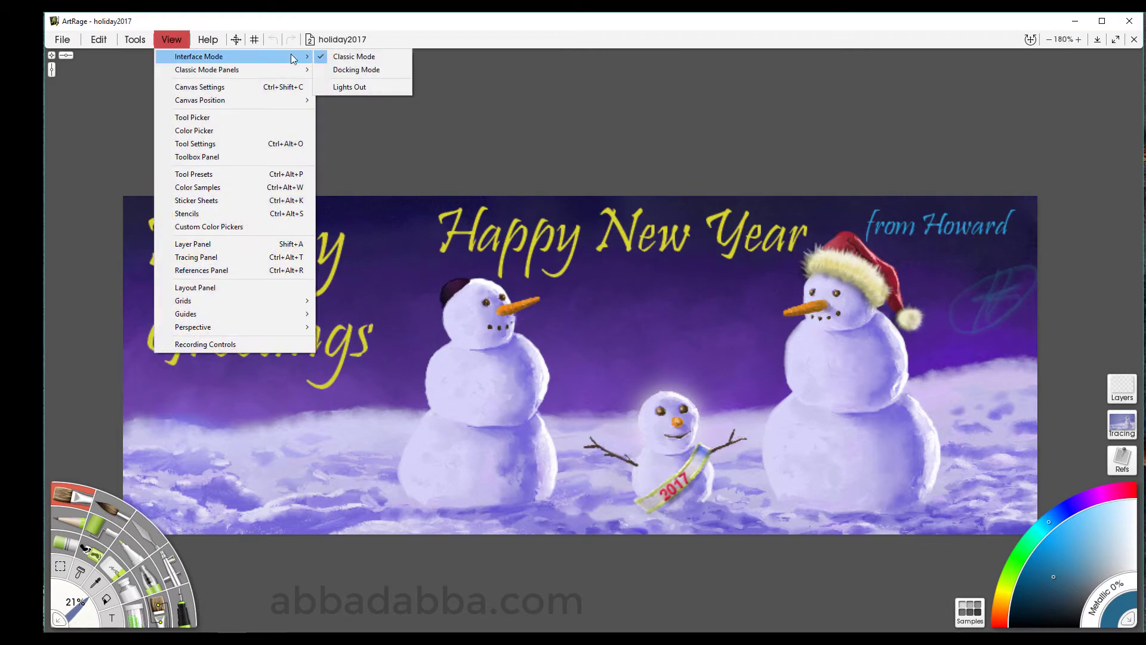
{"action": "left_click", "coordinate": [338, 87]}
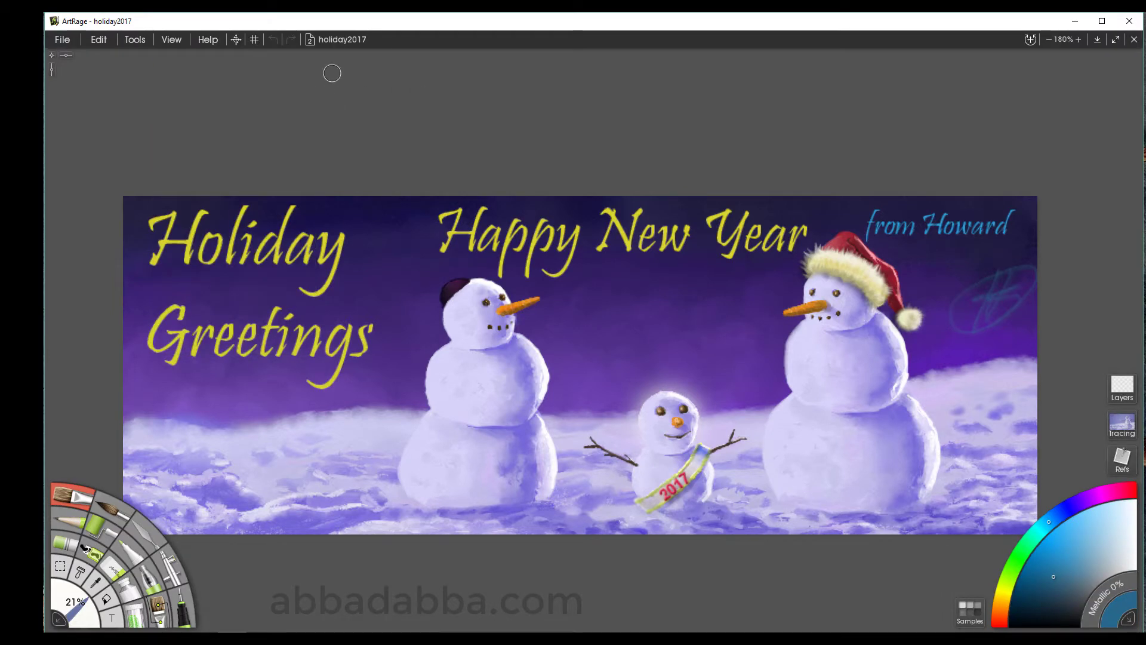
{"action": "left_click", "coordinate": [167, 37]}
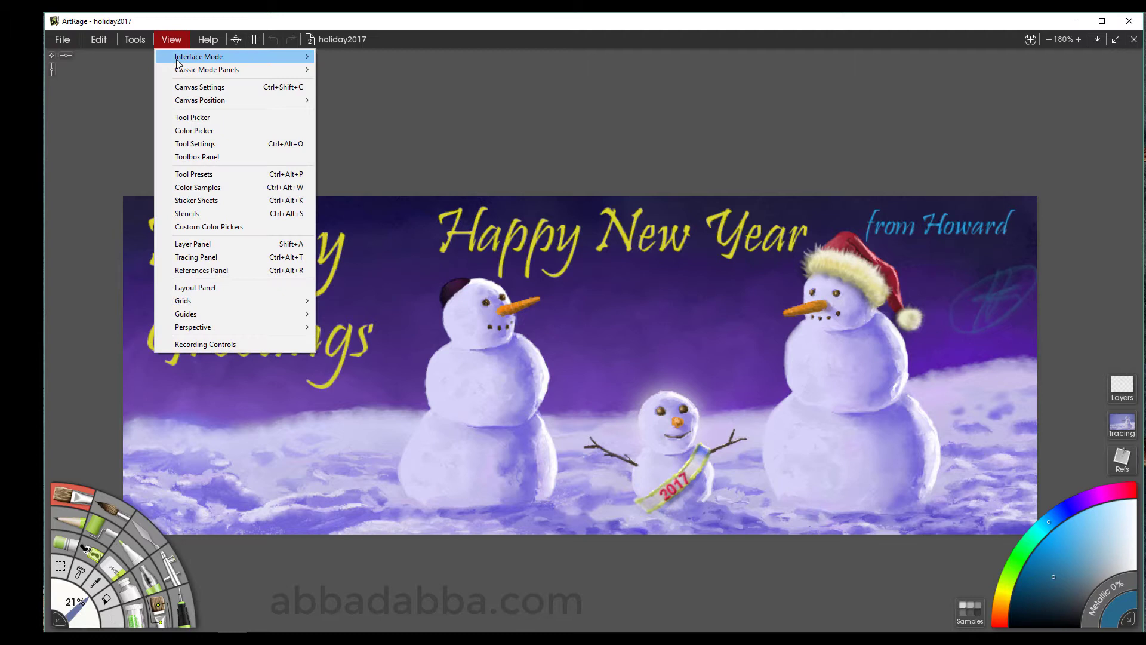
{"action": "mouse_move", "coordinate": [198, 60]}
{"action": "left_click", "coordinate": [345, 69]}
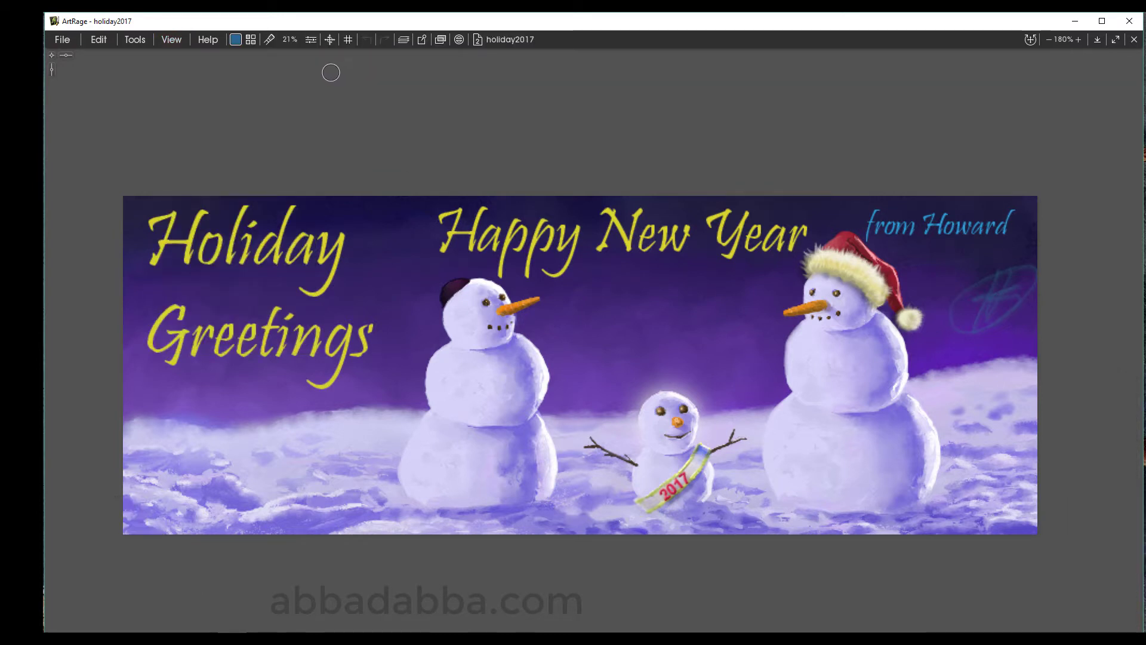
- Browse the File, Tools and View menus
{"action": "left_click", "coordinate": [69, 40]}
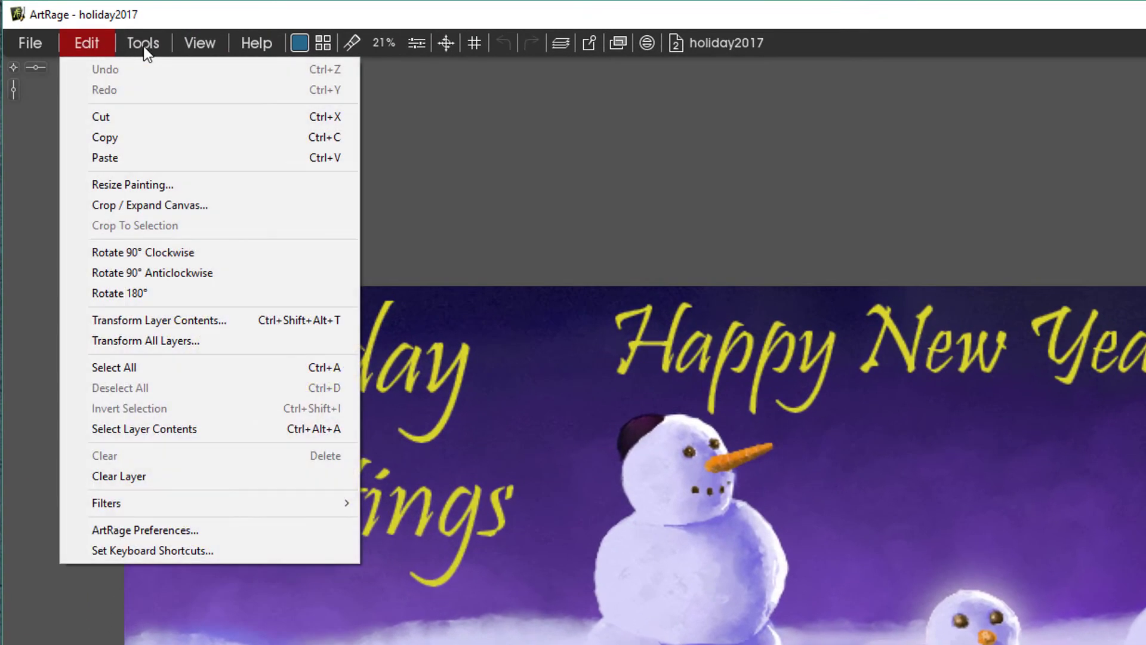
{"action": "left_click", "coordinate": [145, 42]}
{"action": "left_click", "coordinate": [199, 42]}
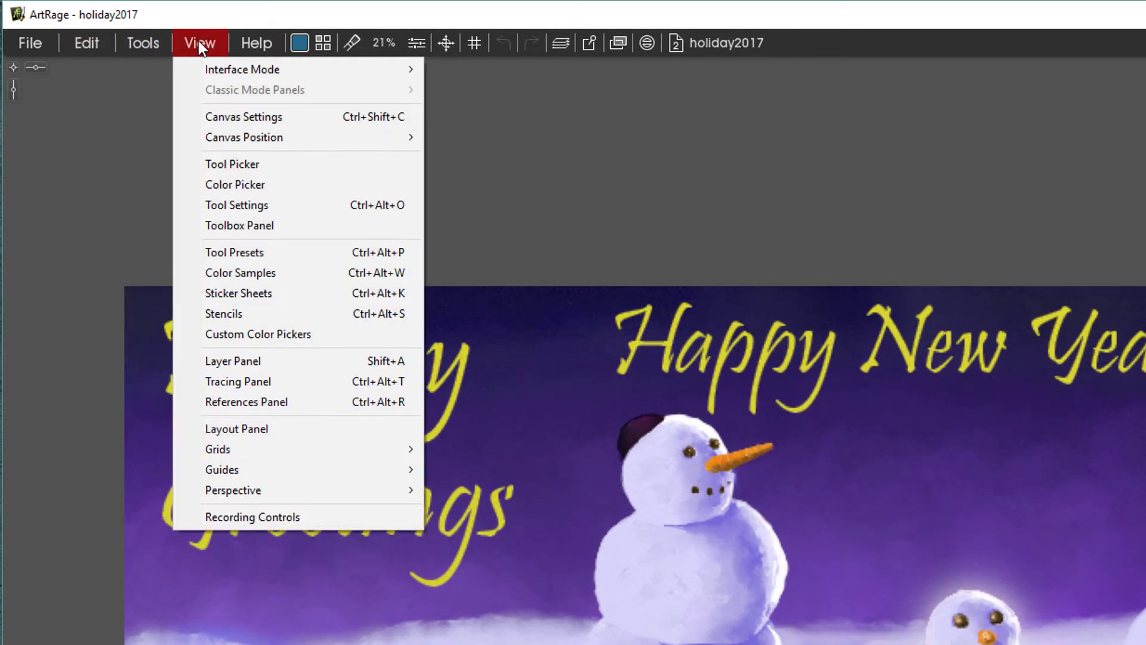
{"action": "mouse_move", "coordinate": [248, 41]}
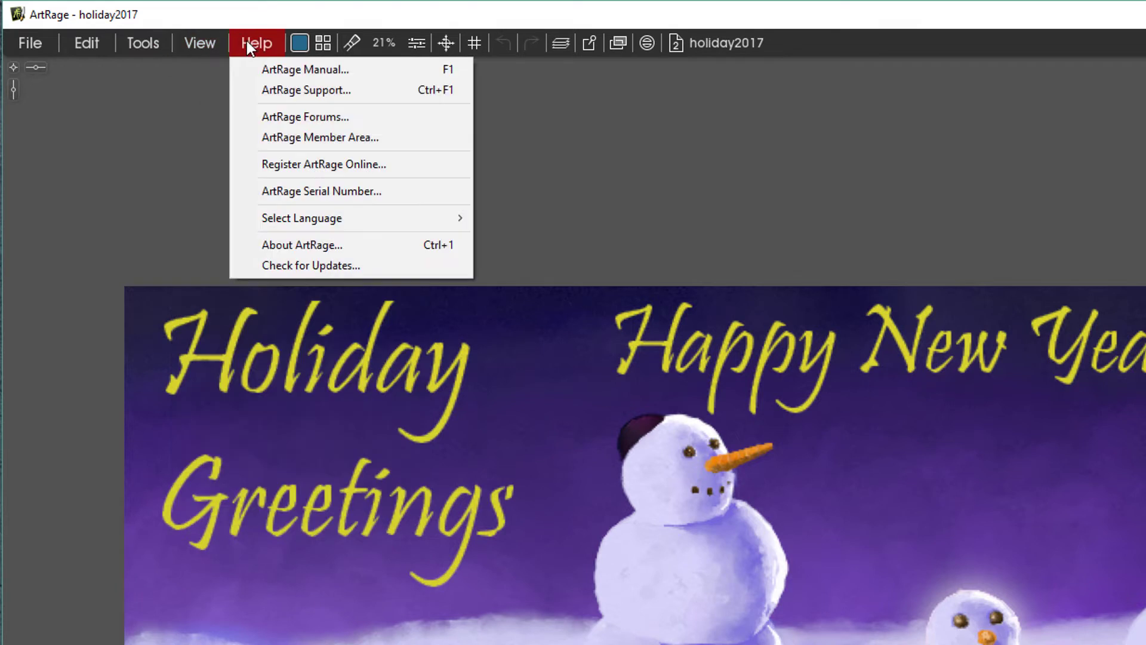
- Open the colour picker, Samples and Tool Picker panels, then raise tool size from 21% to 47%
{"action": "left_click", "coordinate": [297, 43]}
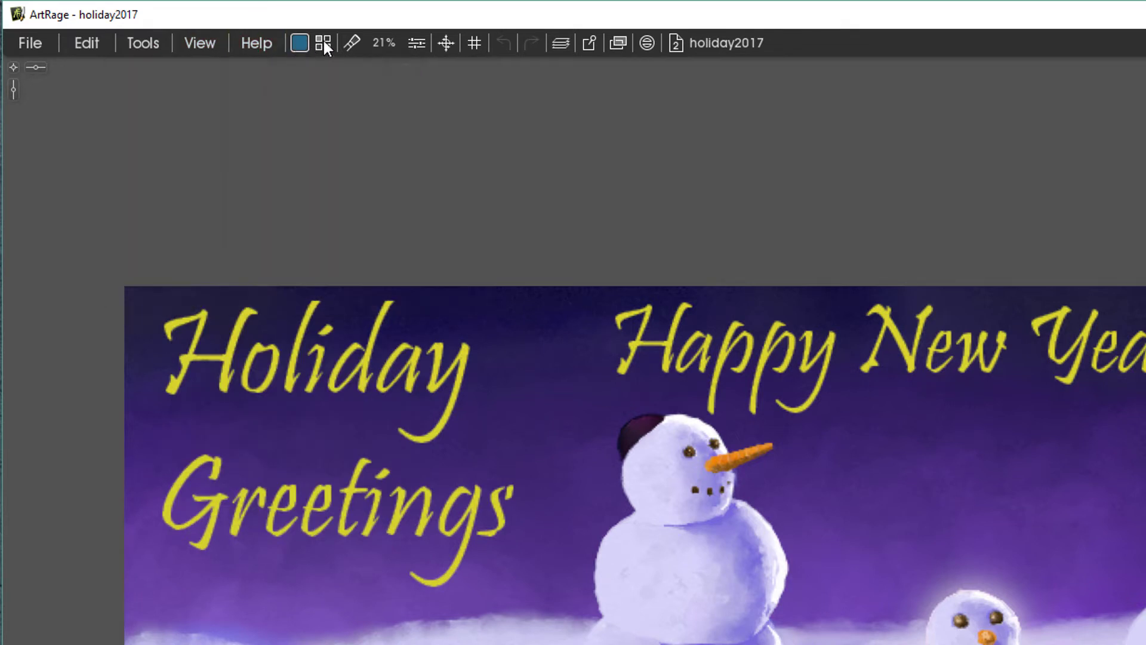
{"action": "left_click", "coordinate": [323, 42]}
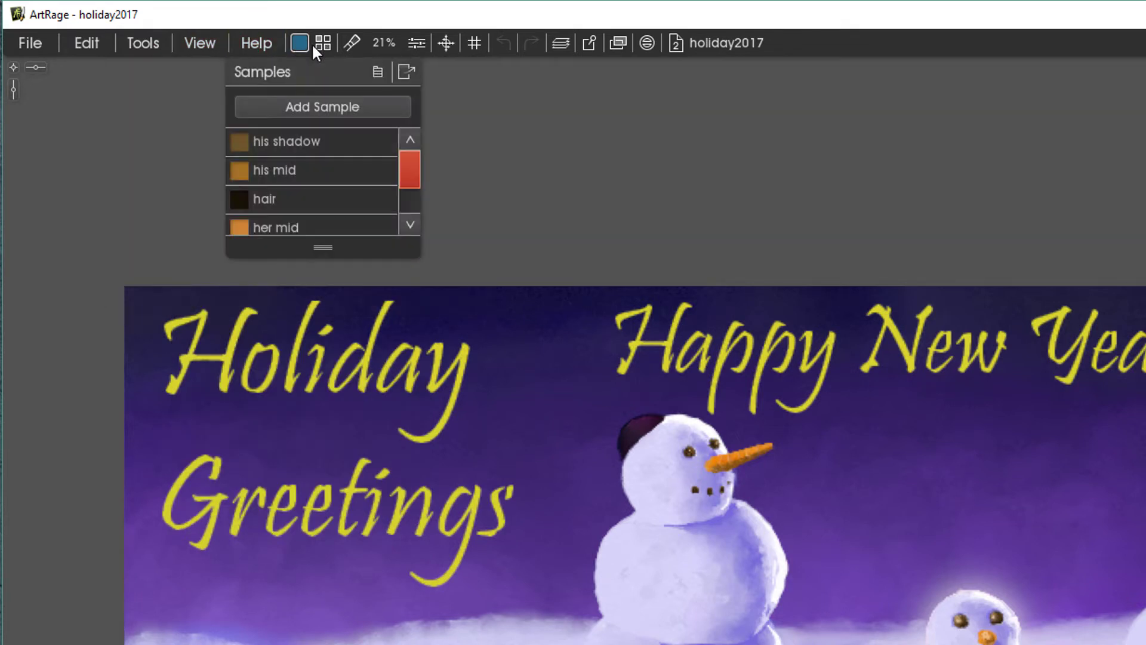
{"action": "left_click", "coordinate": [352, 42]}
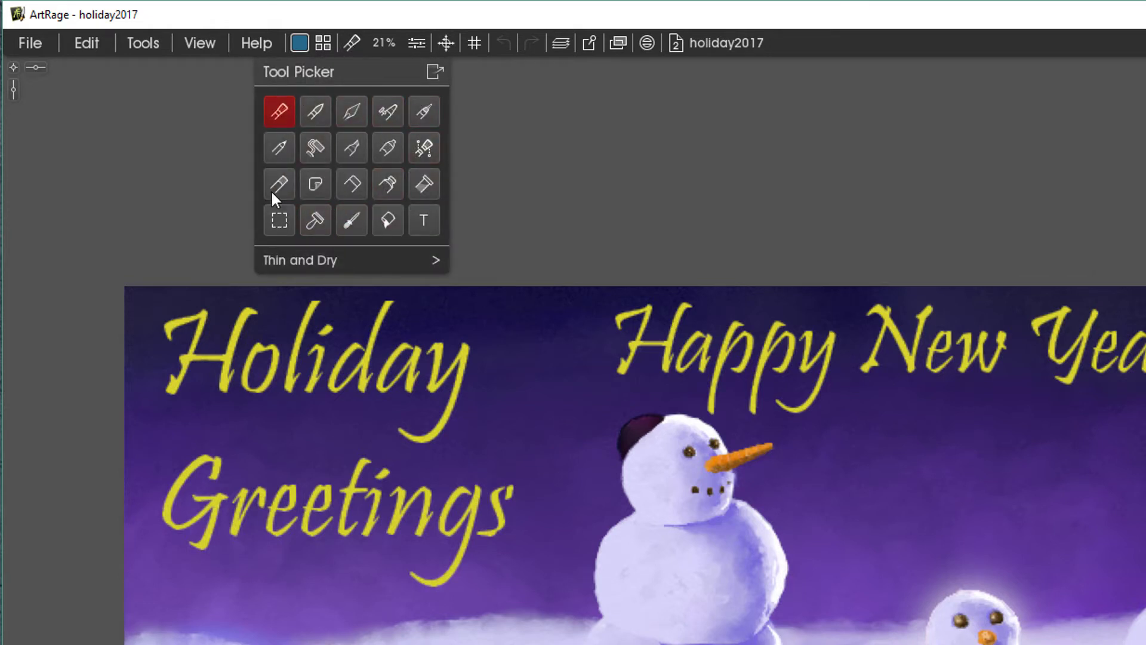
{"action": "left_click", "coordinate": [350, 44]}
{"action": "mouse_move", "coordinate": [377, 41]}
{"action": "left_mouse_down"}
{"action": "mouse_move", "coordinate": [450, 43]}
{"action": "mouse_move", "coordinate": [389, 43]}
{"action": "mouse_move", "coordinate": [314, 102]}
{"action": "left_mouse_up"}
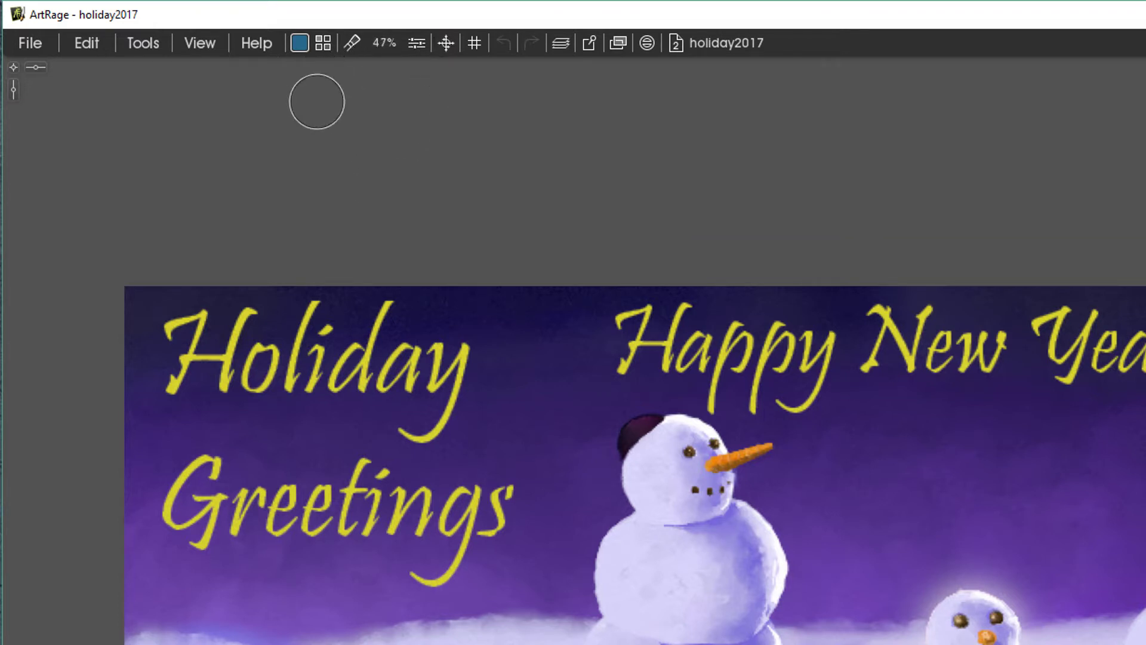
- Check the tool settings, then turn on canvas positioning and pan the canvas within the window
{"action": "left_click", "coordinate": [418, 43]}
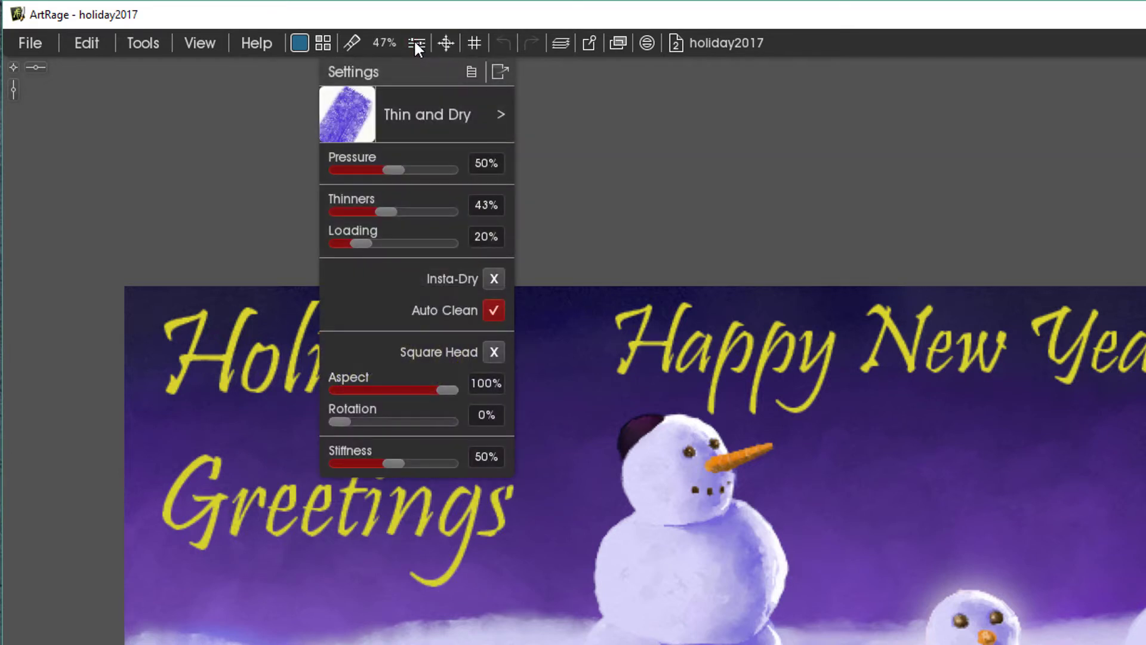
{"action": "left_click", "coordinate": [445, 44]}
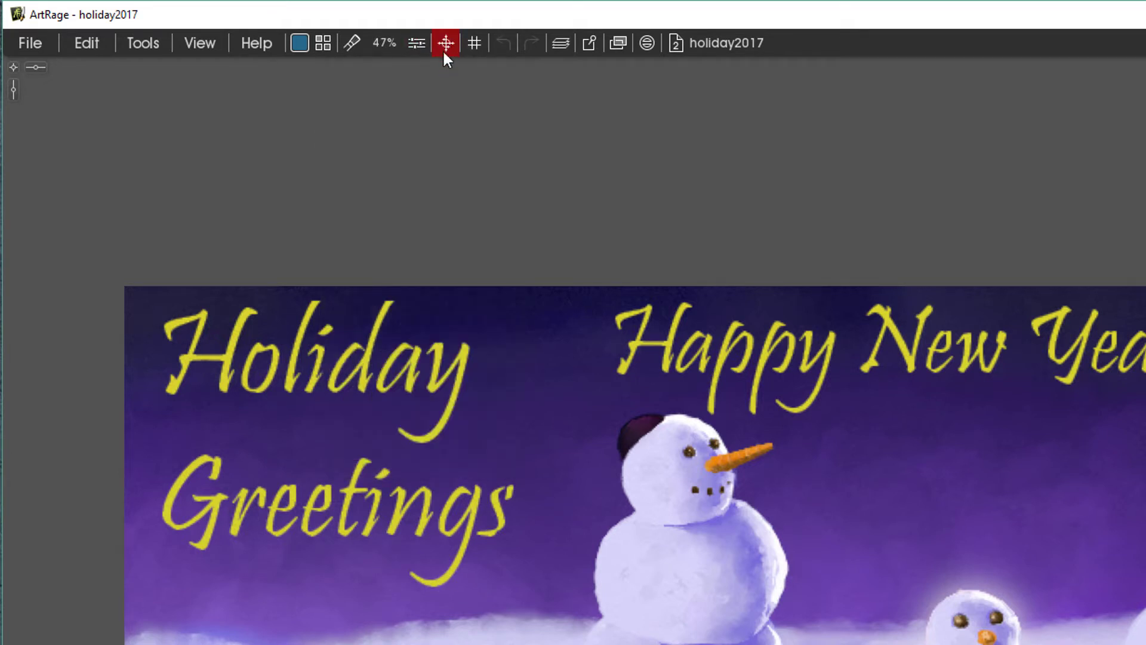
{"action": "left_click", "coordinate": [446, 42]}
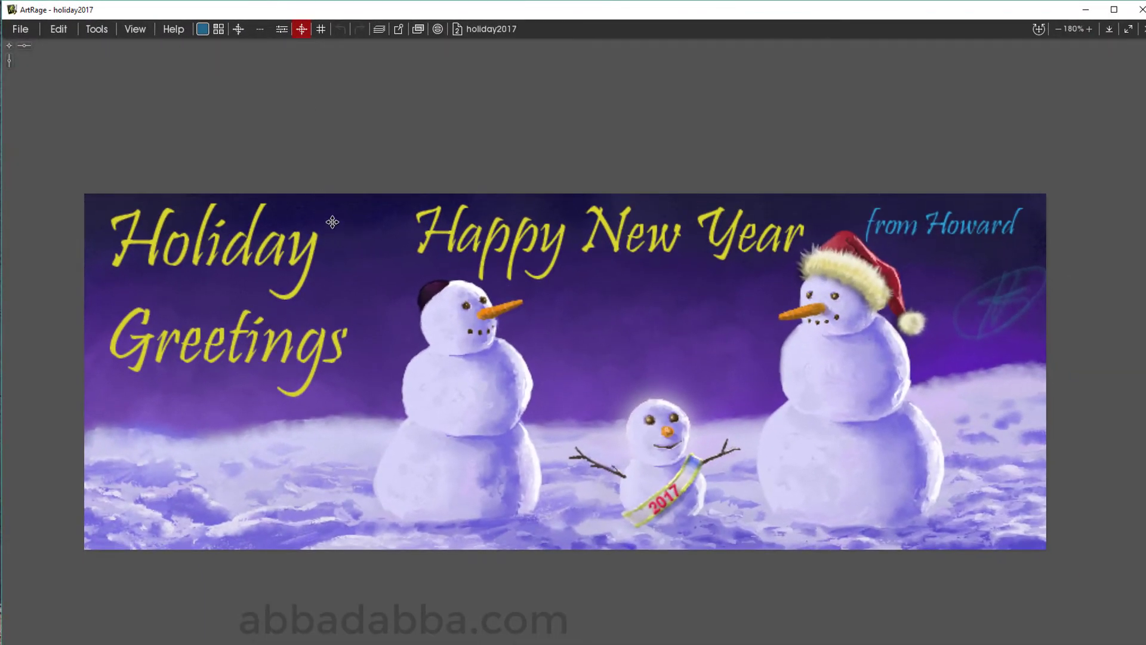
{"action": "mouse_move", "coordinate": [333, 234]}
{"action": "left_mouse_down"}
{"action": "mouse_move", "coordinate": [343, 240]}
{"action": "mouse_move", "coordinate": [333, 194]}
{"action": "mouse_move", "coordinate": [334, 230]}
{"action": "mouse_move", "coordinate": [378, 173]}
{"action": "left_mouse_up"}
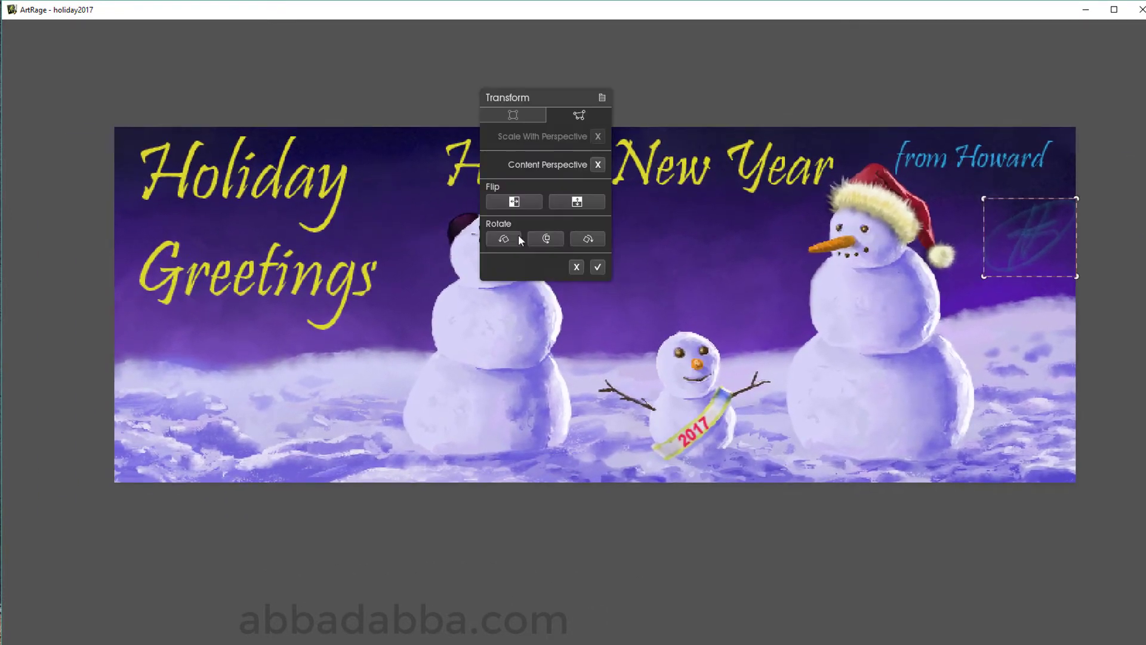
- Trial a perspective and scale transform on the signature region, then cancel it
{"action": "left_click", "coordinate": [597, 268]}
{"action": "left_click_drag", "start_coordinate": [982, 199], "coordinate": [642, 120]}
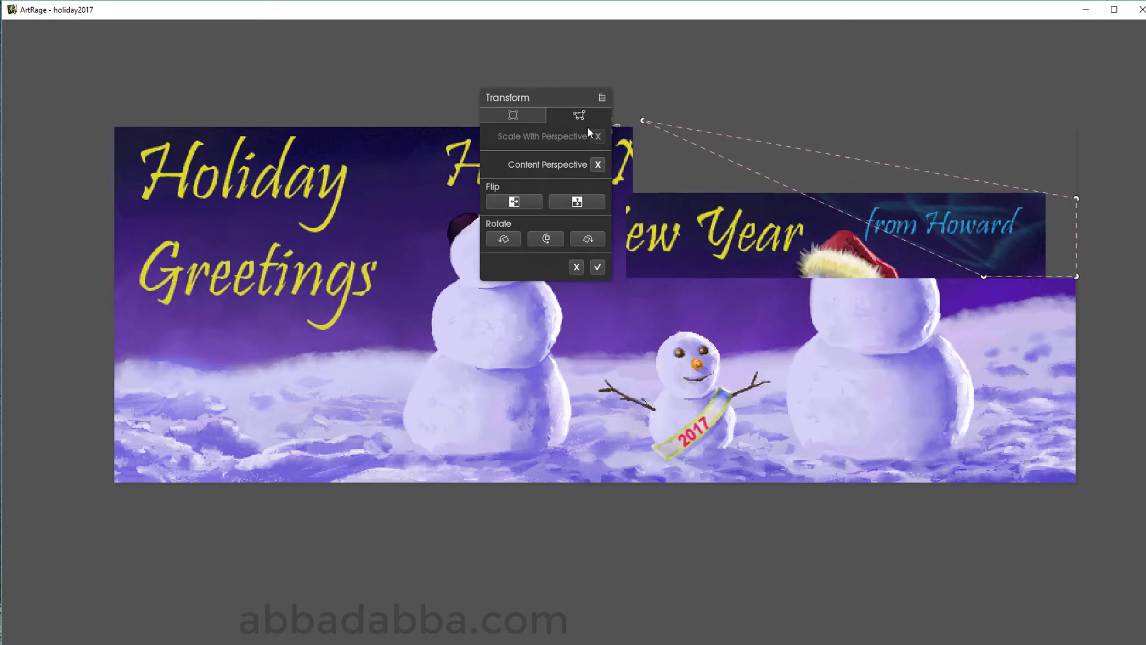
{"action": "left_click", "coordinate": [520, 114]}
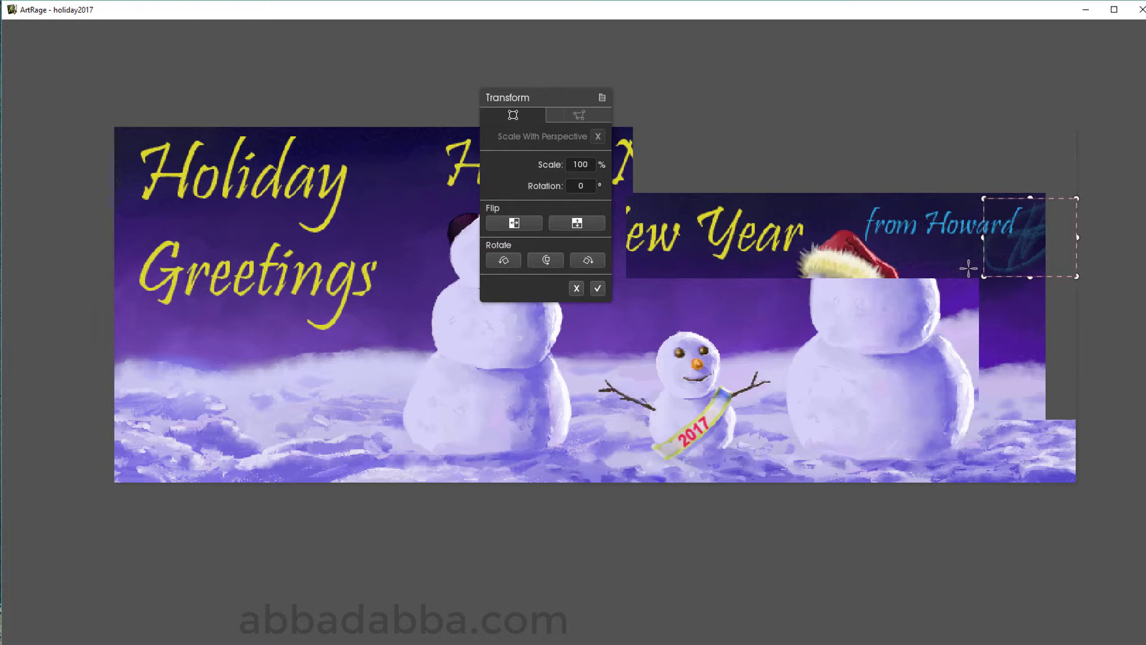
{"action": "left_click_drag", "start_coordinate": [985, 276], "coordinate": [913, 289]}
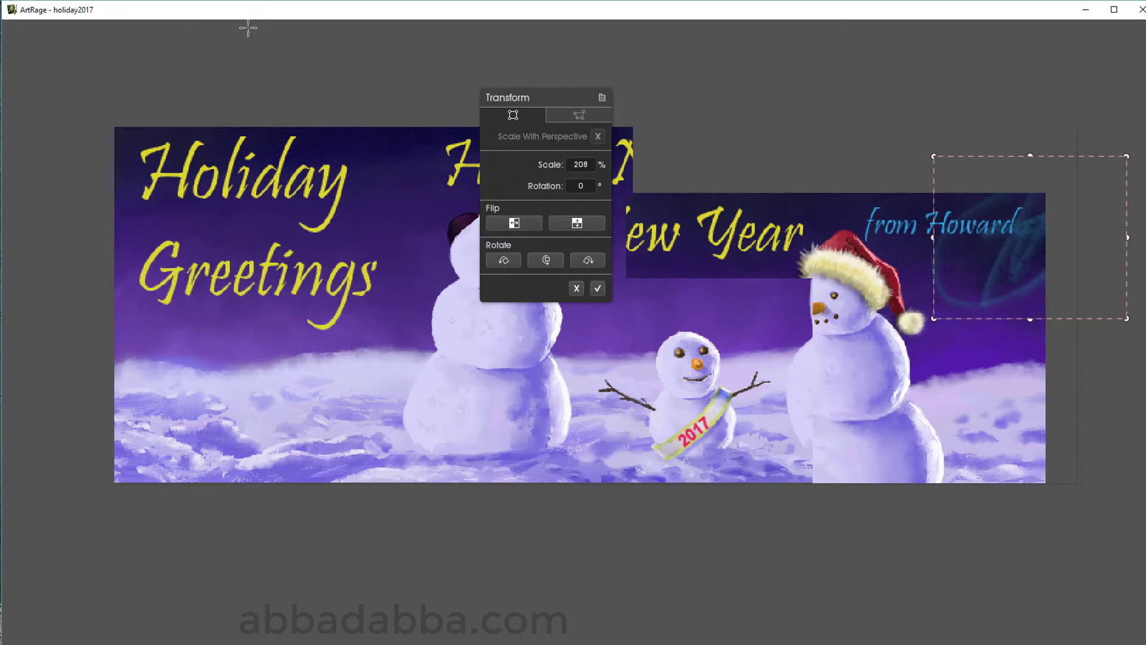
{"action": "left_click", "coordinate": [577, 288]}
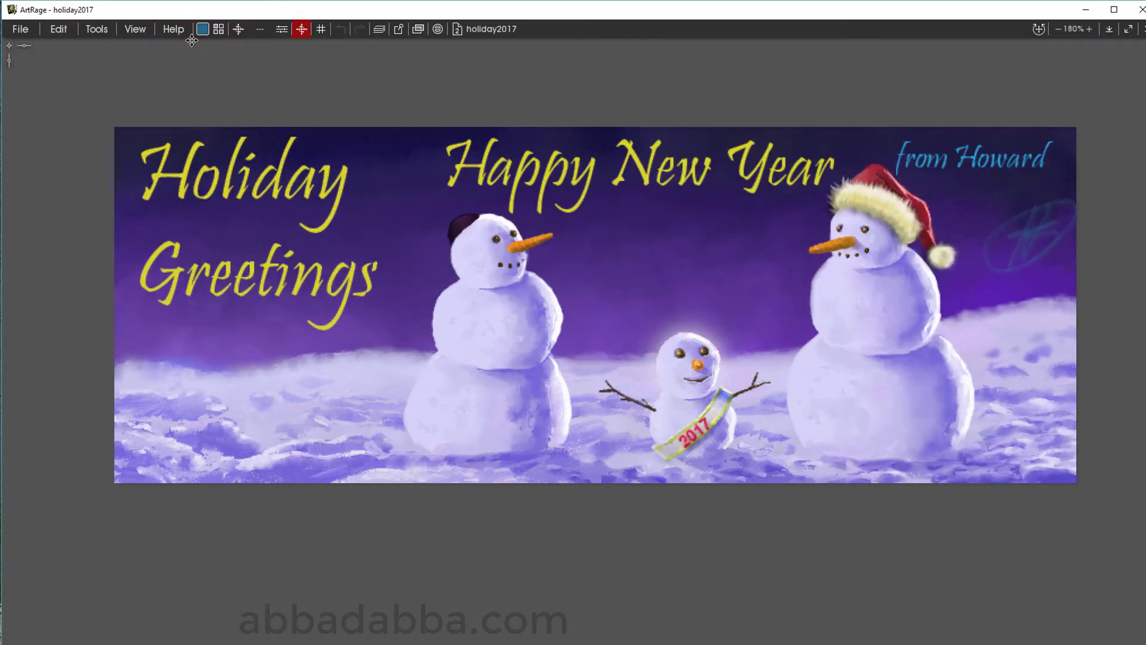
- In the Layers panel, make Layer 2 visible and select the happy new year layer
{"action": "left_click", "coordinate": [379, 30]}
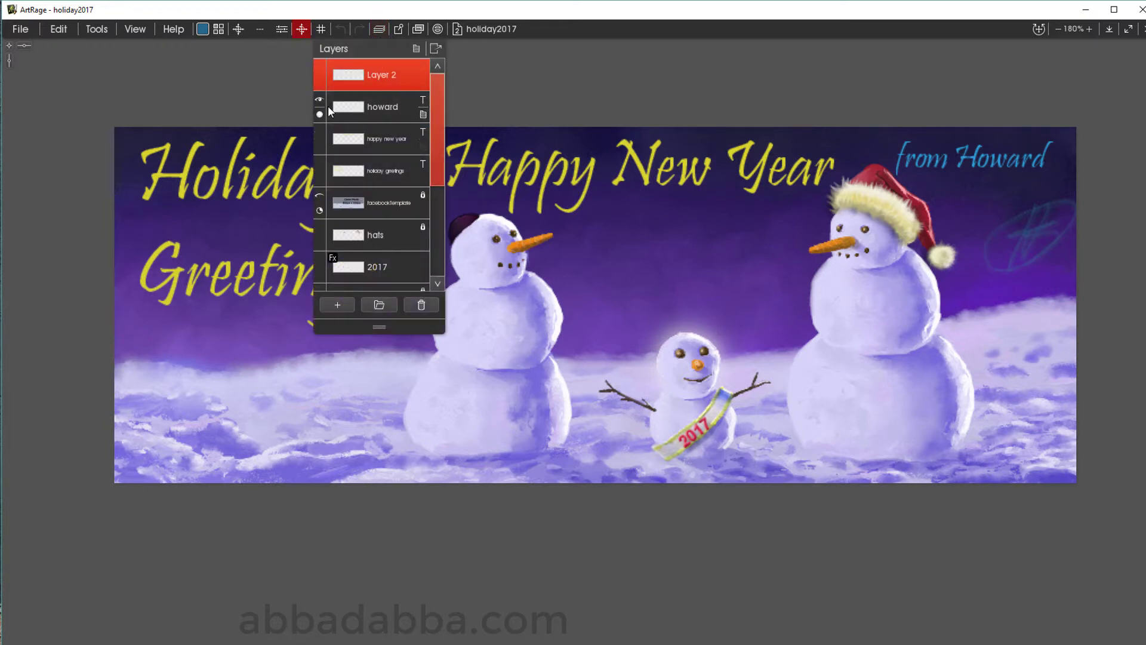
{"action": "left_click", "coordinate": [319, 67]}
{"action": "left_click", "coordinate": [381, 135]}
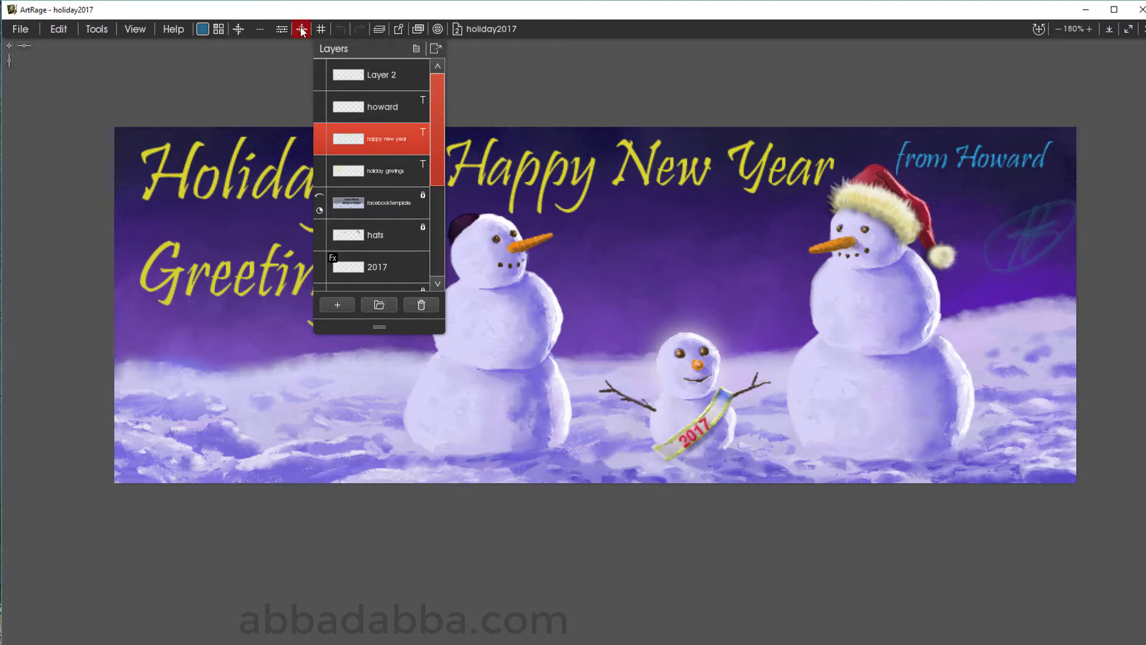
{"action": "left_click", "coordinate": [379, 28]}
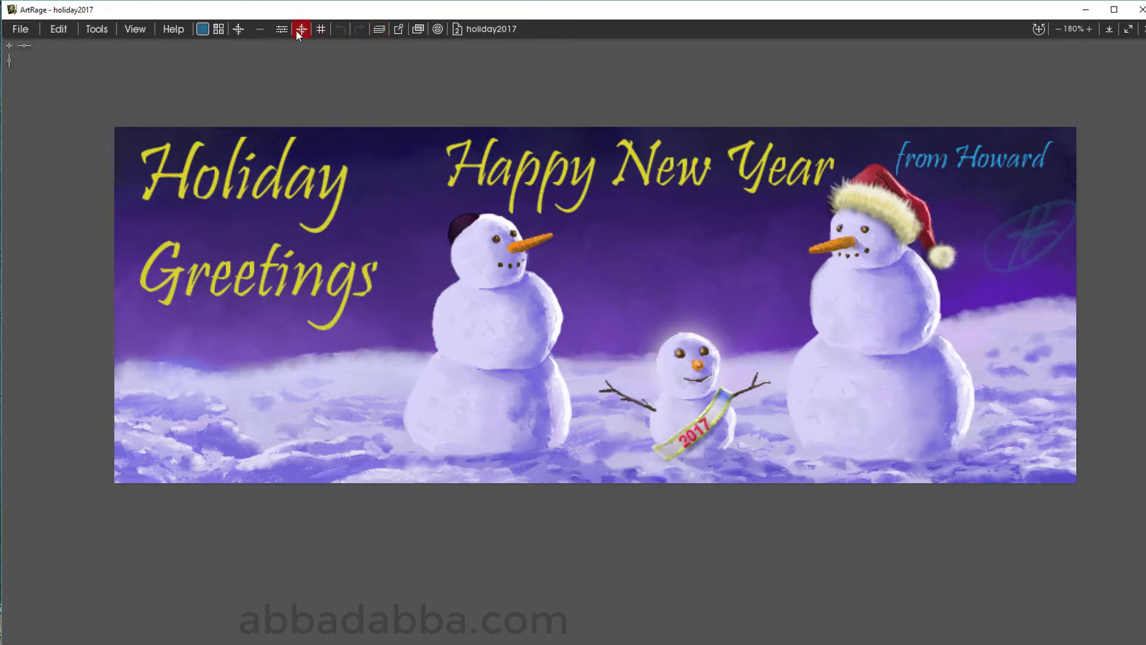
- Transform the Happy New Year text, nudging it down-left and shrinking it
{"action": "left_click", "coordinate": [301, 30]}
{"action": "mouse_move", "coordinate": [560, 166]}
{"action": "left_mouse_down"}
{"action": "mouse_move", "coordinate": [498, 201]}
{"action": "mouse_move", "coordinate": [494, 164]}
{"action": "mouse_move", "coordinate": [566, 178]}
{"action": "left_mouse_up"}
{"action": "left_click_drag", "start_coordinate": [837, 220], "coordinate": [712, 289]}
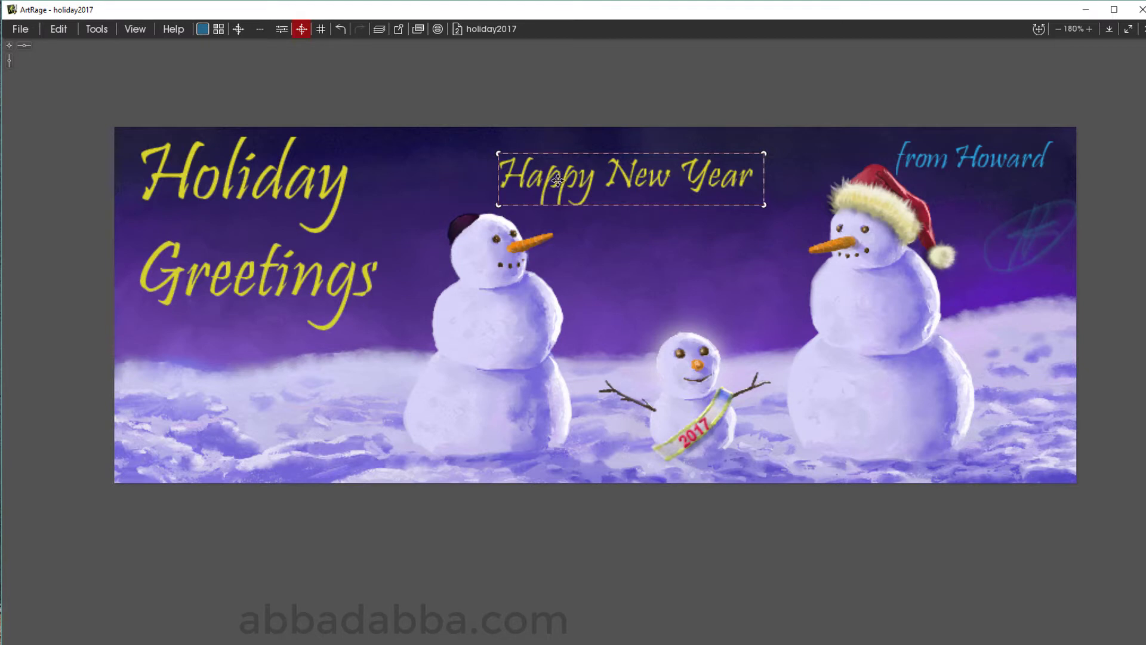
- Enlarge the Happy New Year text slightly, commit it, and open its transform options panel
{"action": "left_click_drag", "start_coordinate": [499, 153], "coordinate": [469, 148]}
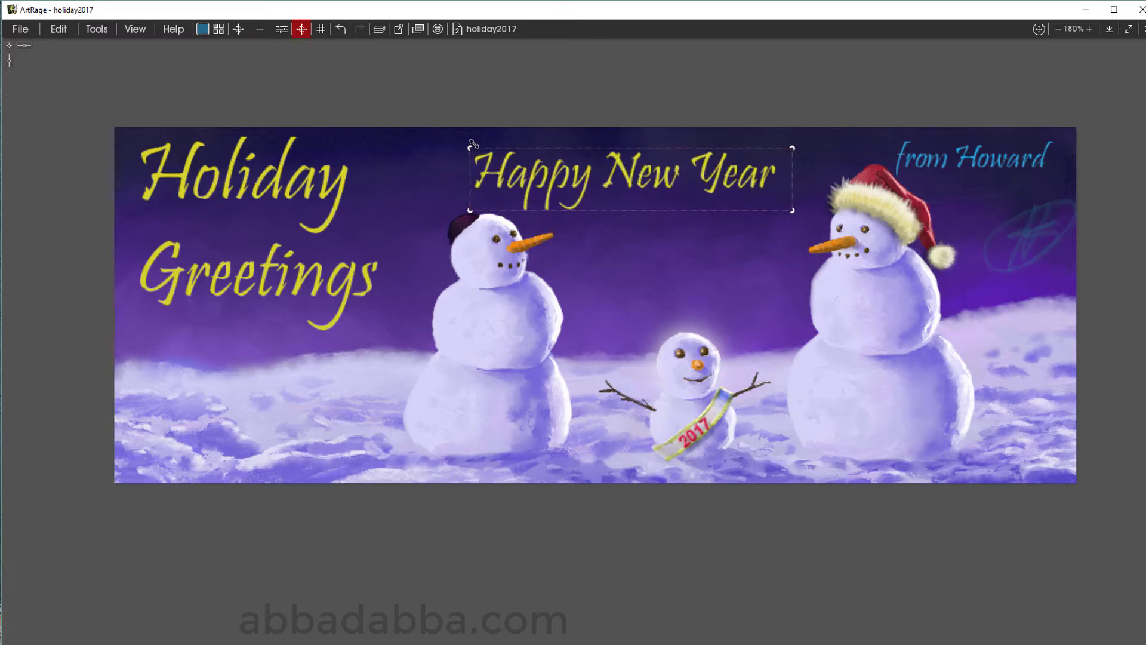
{"action": "left_click", "coordinate": [302, 29]}
{"action": "left_click", "coordinate": [422, 179]}
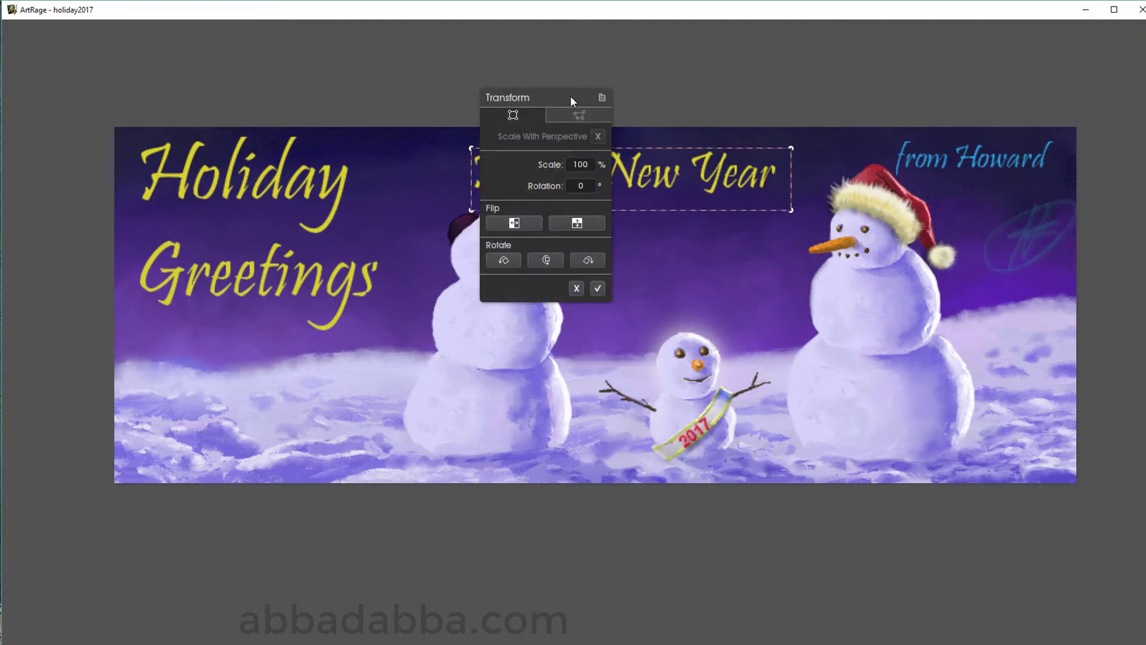
{"action": "left_click_drag", "start_coordinate": [570, 101], "coordinate": [371, 120]}
- Resize the text to about 104% across scale and perspective options, with Content Perspective on
{"action": "left_click", "coordinate": [381, 136]}
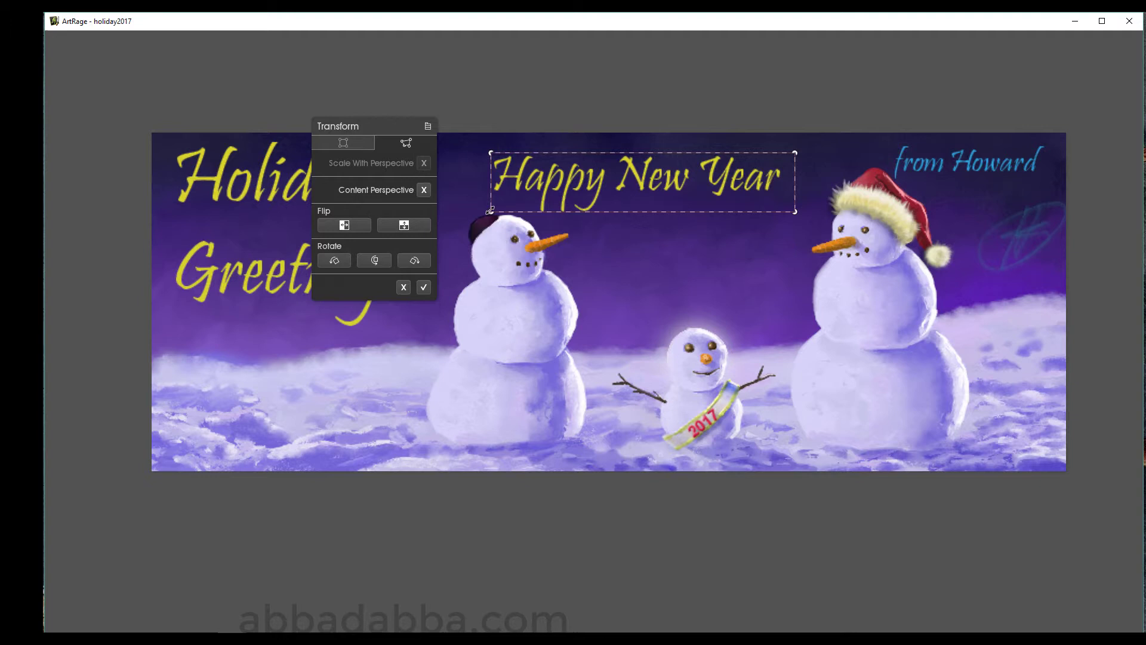
{"action": "left_click_drag", "start_coordinate": [489, 210], "coordinate": [504, 269]}
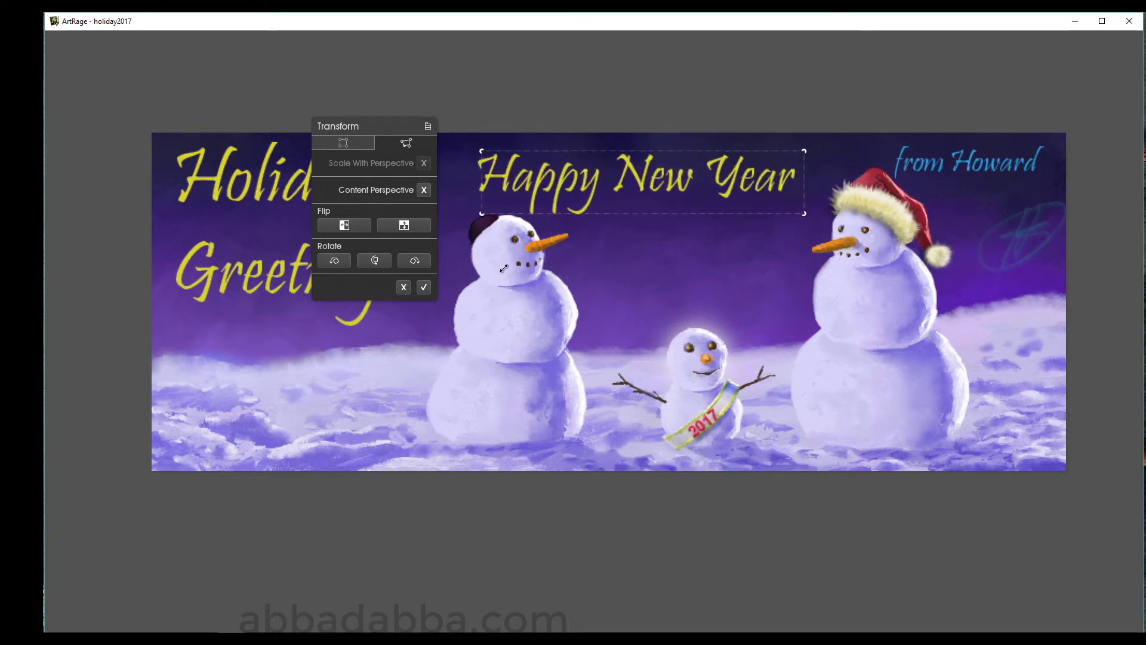
{"action": "left_click", "coordinate": [358, 141]}
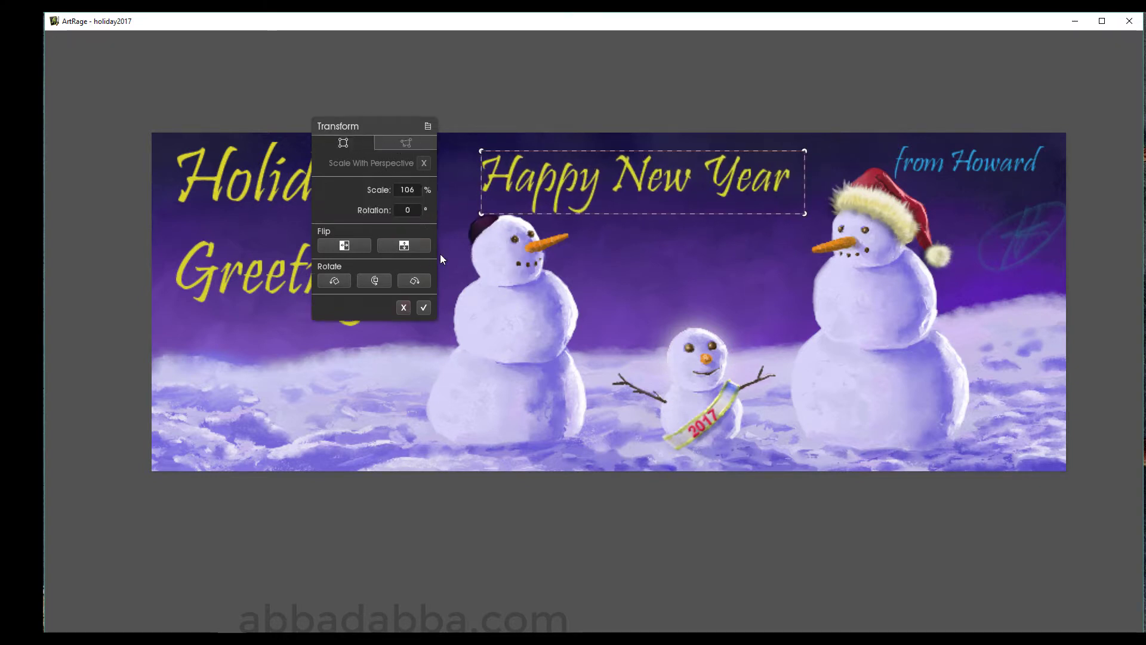
{"action": "mouse_move", "coordinate": [483, 207]}
{"action": "left_mouse_down"}
{"action": "mouse_move", "coordinate": [439, 222]}
{"action": "mouse_move", "coordinate": [484, 213]}
{"action": "mouse_move", "coordinate": [527, 234]}
{"action": "mouse_move", "coordinate": [495, 211]}
{"action": "left_mouse_up"}
{"action": "left_click", "coordinate": [406, 143]}
{"action": "left_click_drag", "start_coordinate": [492, 155], "coordinate": [473, 149]}
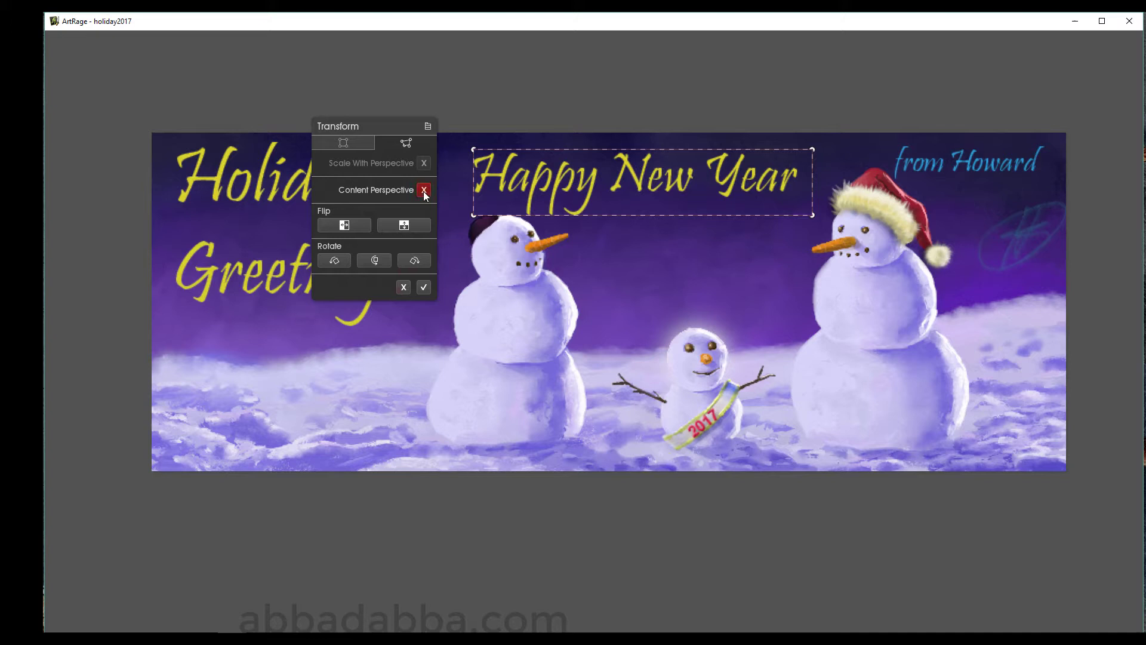
{"action": "left_click_drag", "start_coordinate": [474, 213], "coordinate": [459, 147]}
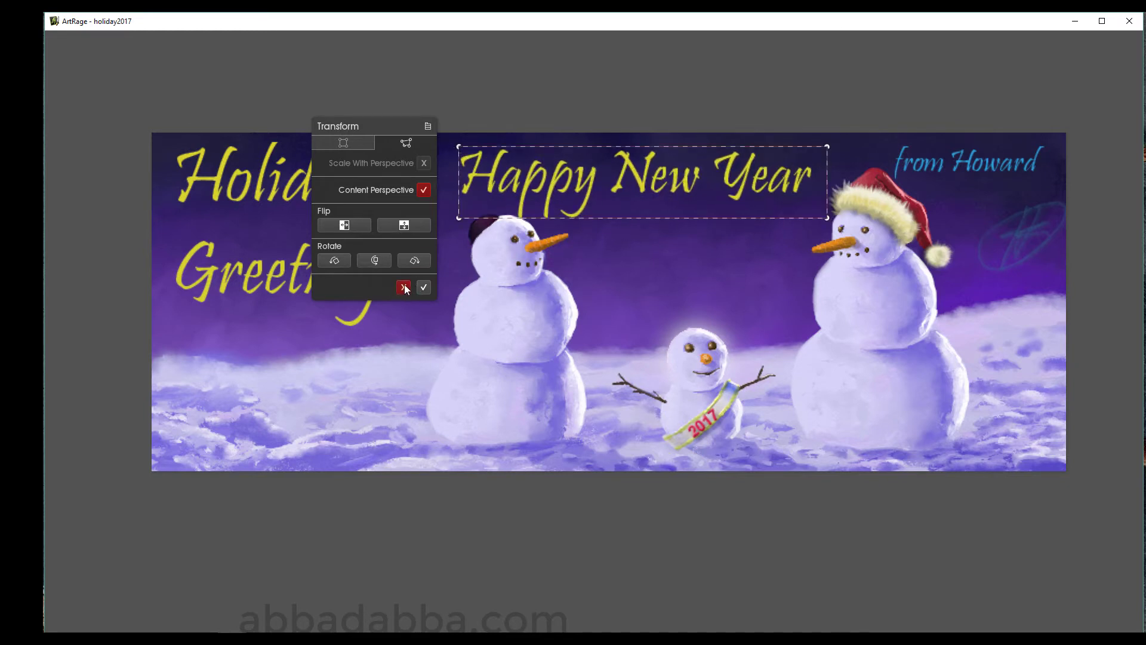
- Cancel the pending transform, toggle the Layout panel grid on and off, and switch to Guides
{"action": "left_click", "coordinate": [404, 287]}
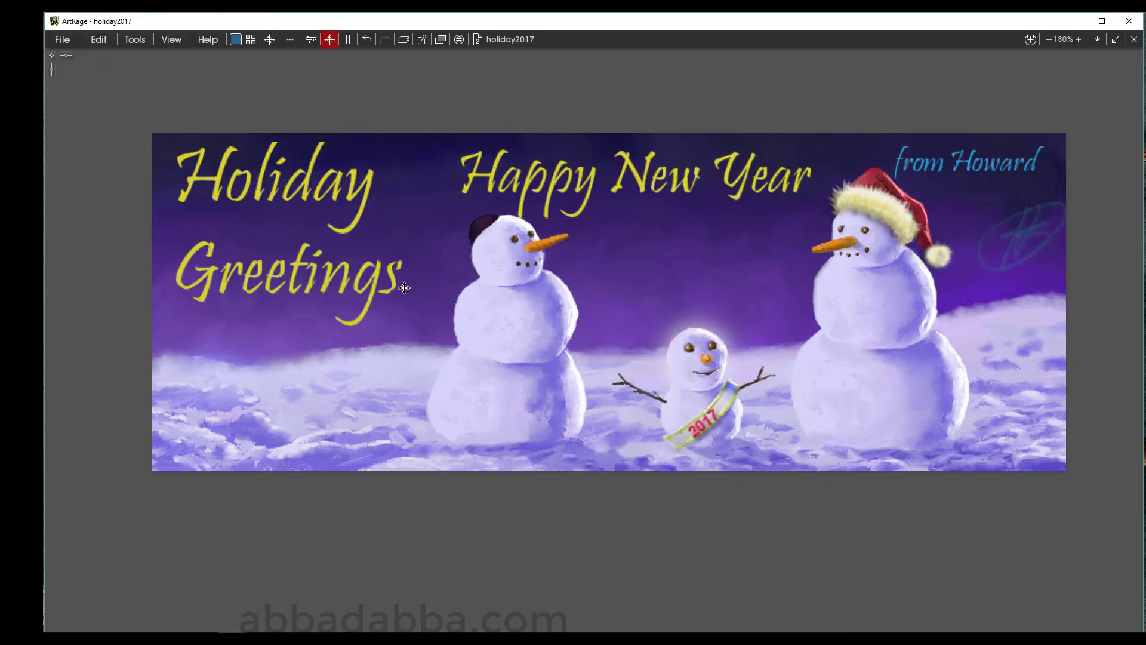
{"action": "left_click", "coordinate": [348, 40]}
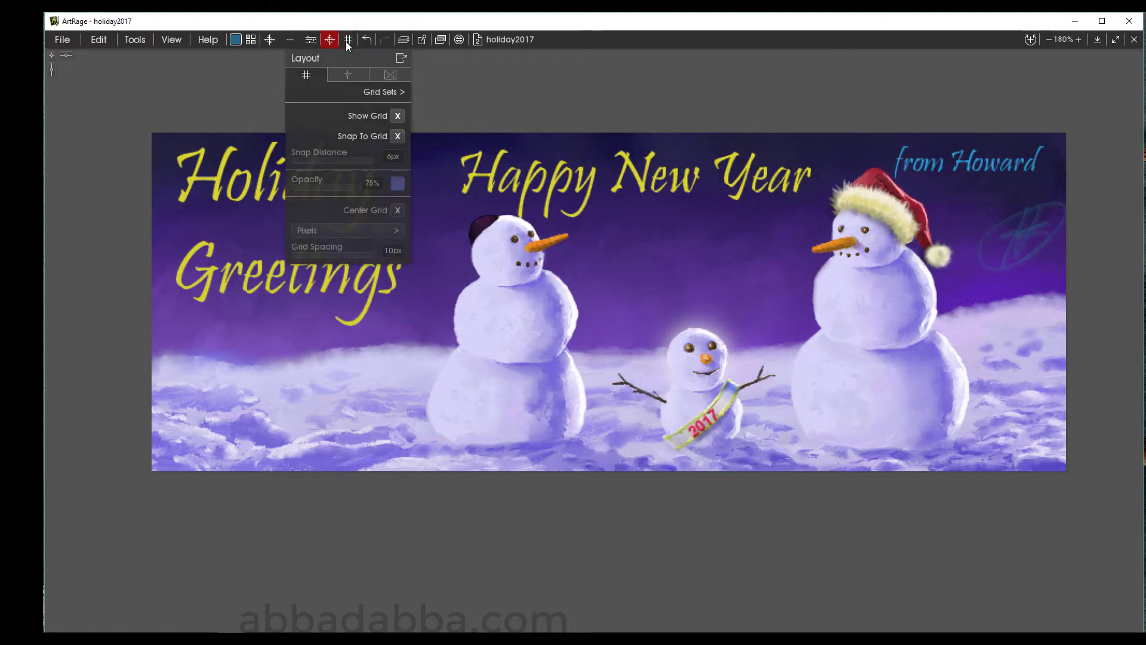
{"action": "left_click", "coordinate": [397, 115]}
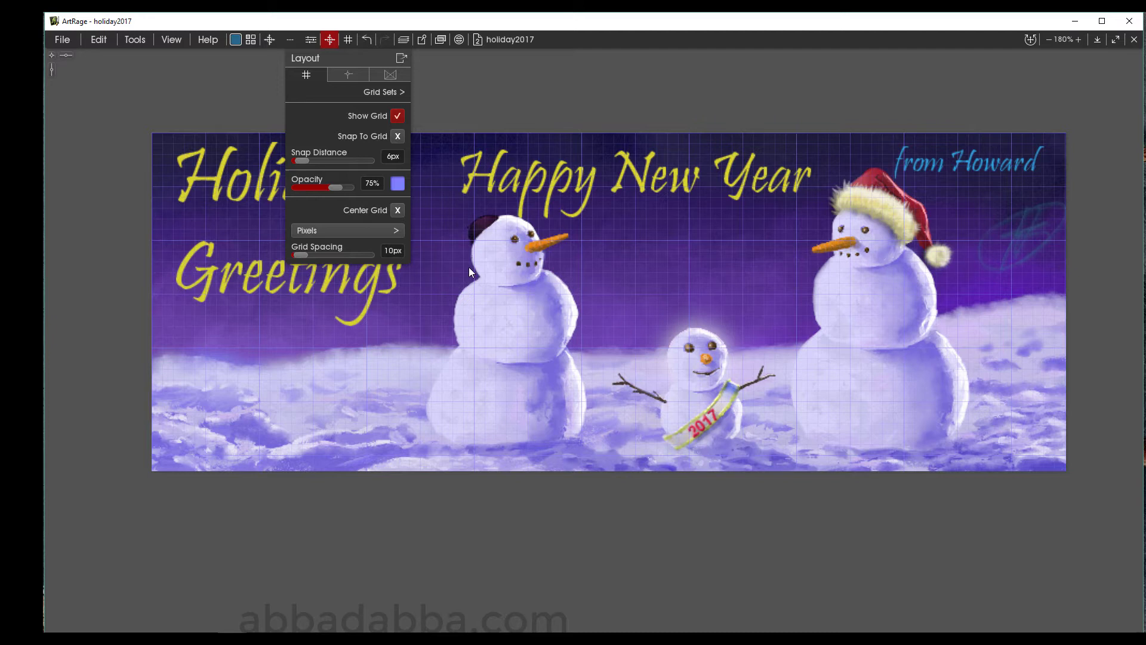
{"action": "left_click", "coordinate": [394, 116]}
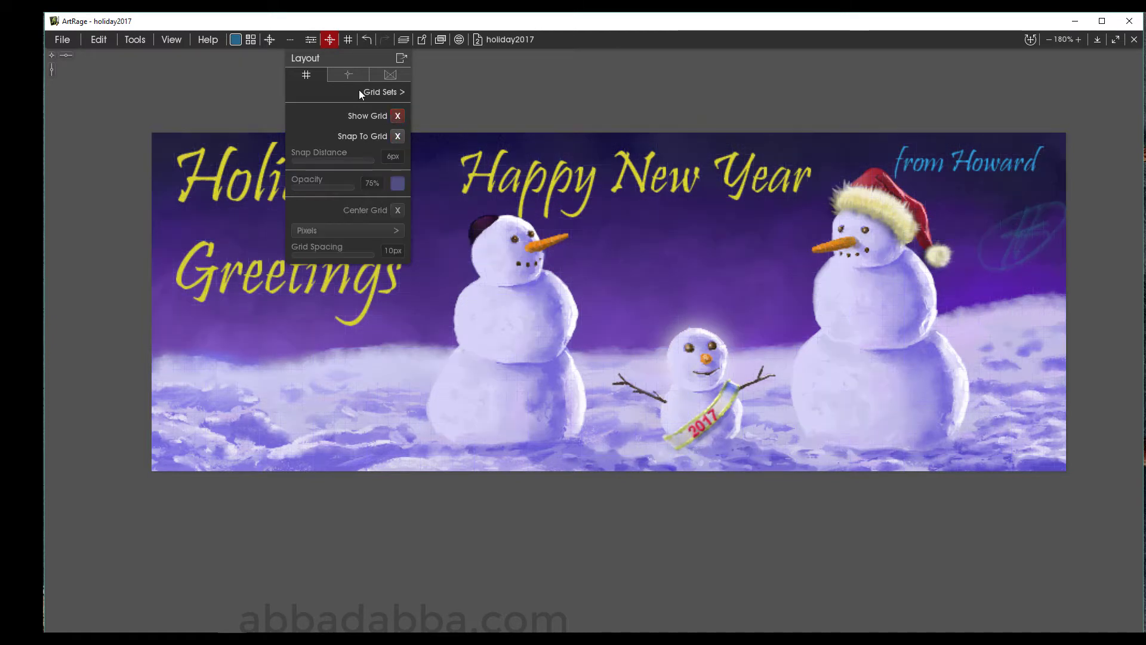
{"action": "left_click", "coordinate": [351, 73]}
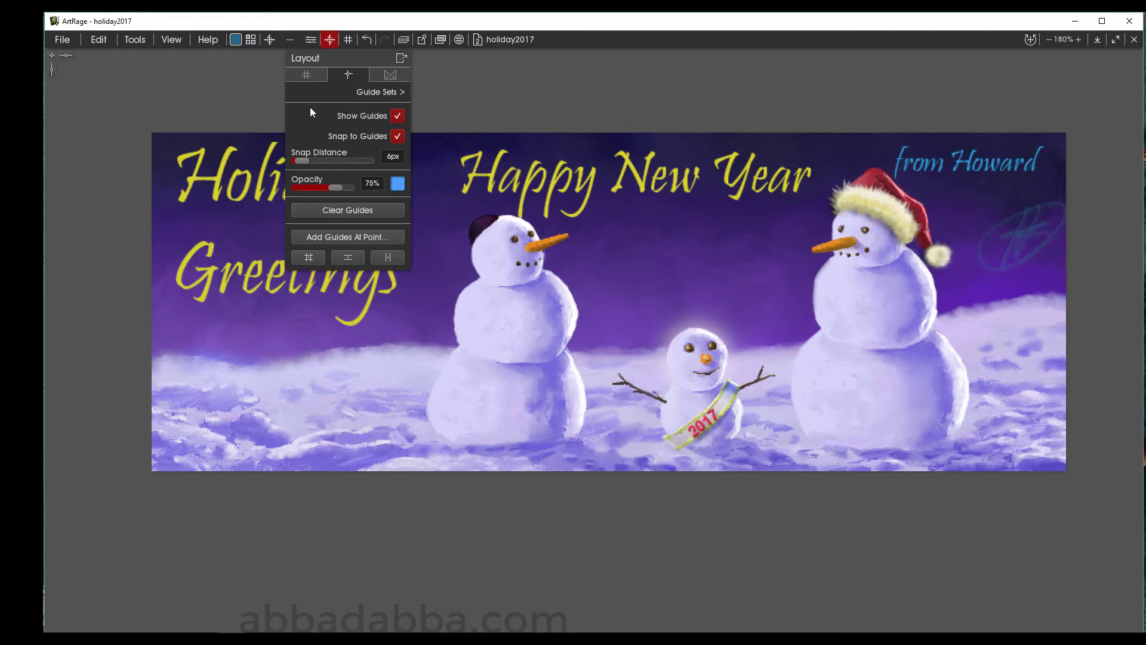
- Close layout settings and drag out guides: one horizontal, one vertical through Holiday, then another pair
{"action": "left_click", "coordinate": [66, 55]}
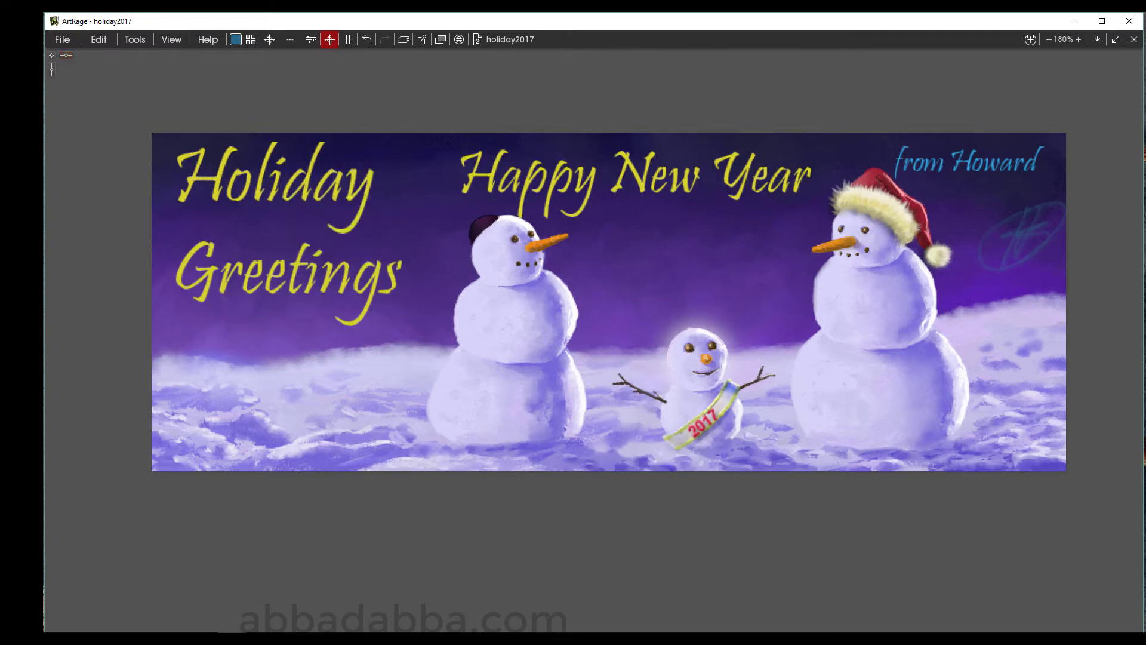
{"action": "left_click_drag", "start_coordinate": [68, 55], "coordinate": [122, 226]}
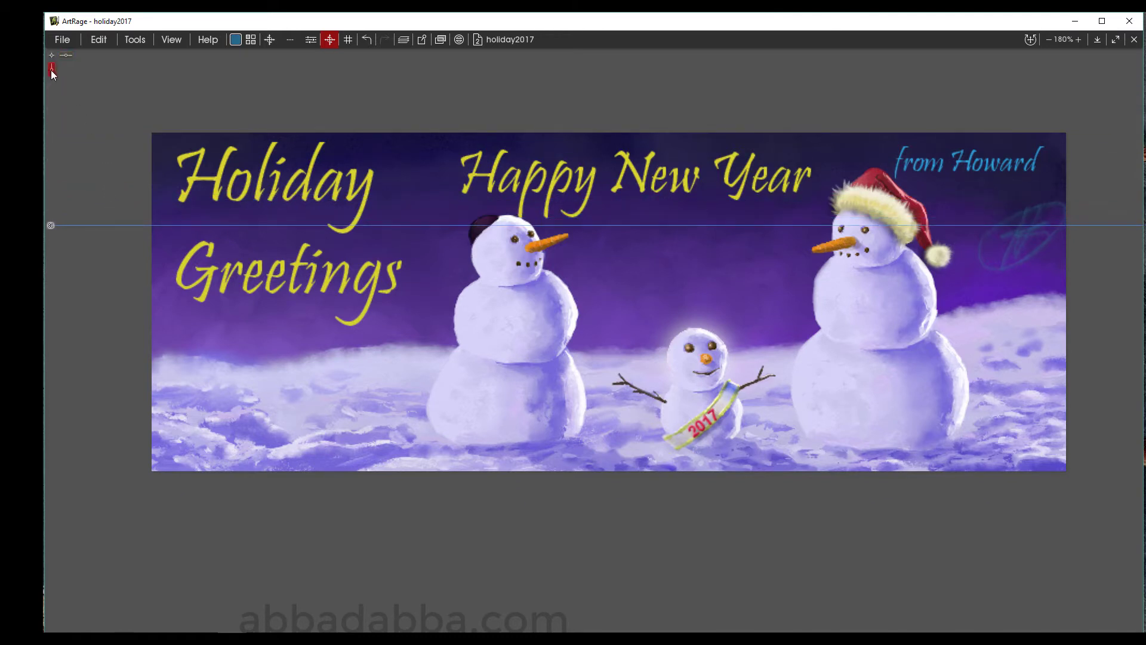
{"action": "left_click_drag", "start_coordinate": [51, 69], "coordinate": [260, 153]}
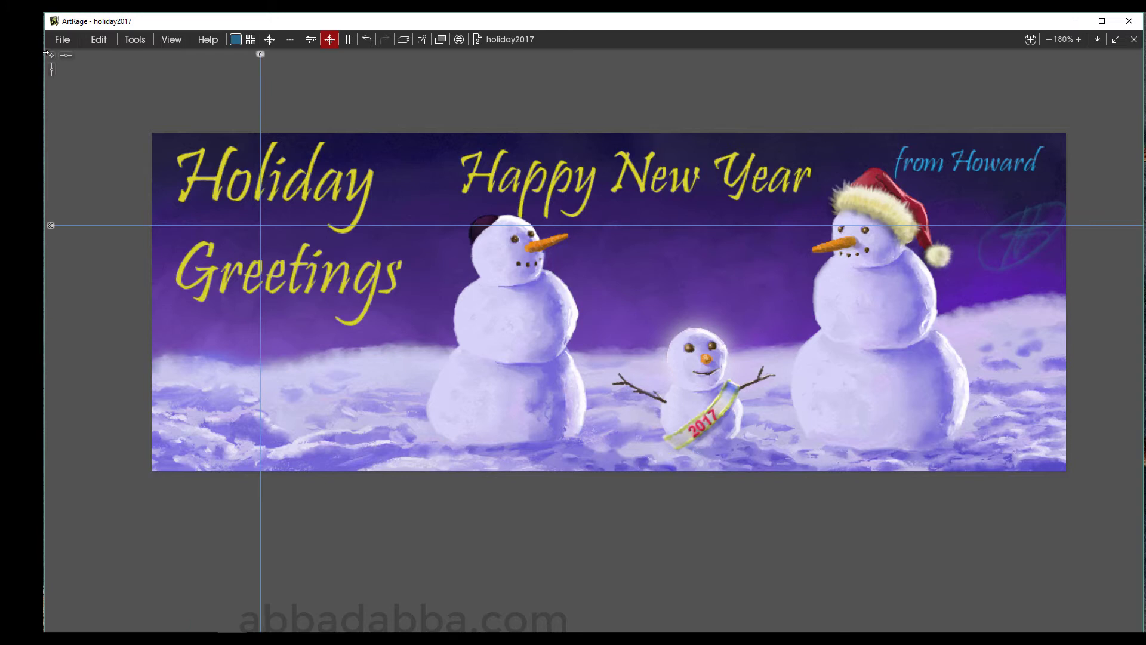
{"action": "left_click_drag", "start_coordinate": [51, 55], "coordinate": [433, 326]}
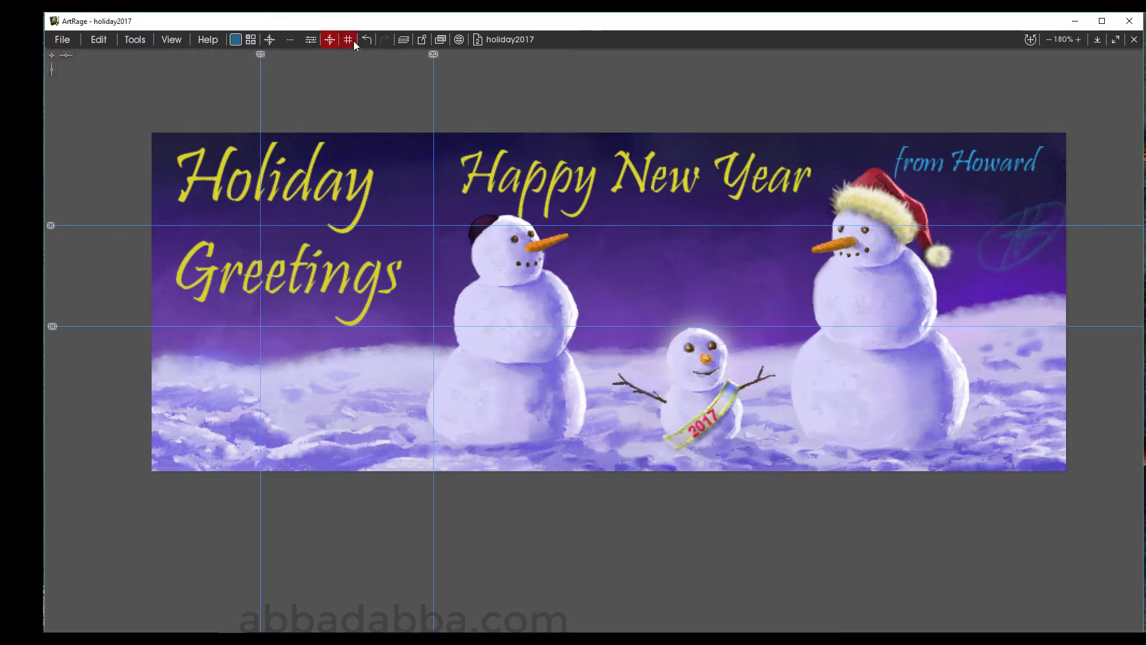
- On the Layout panel's Guides tab, toggle Show Guides off and on twice, then view Perspective
{"action": "left_click", "coordinate": [348, 40]}
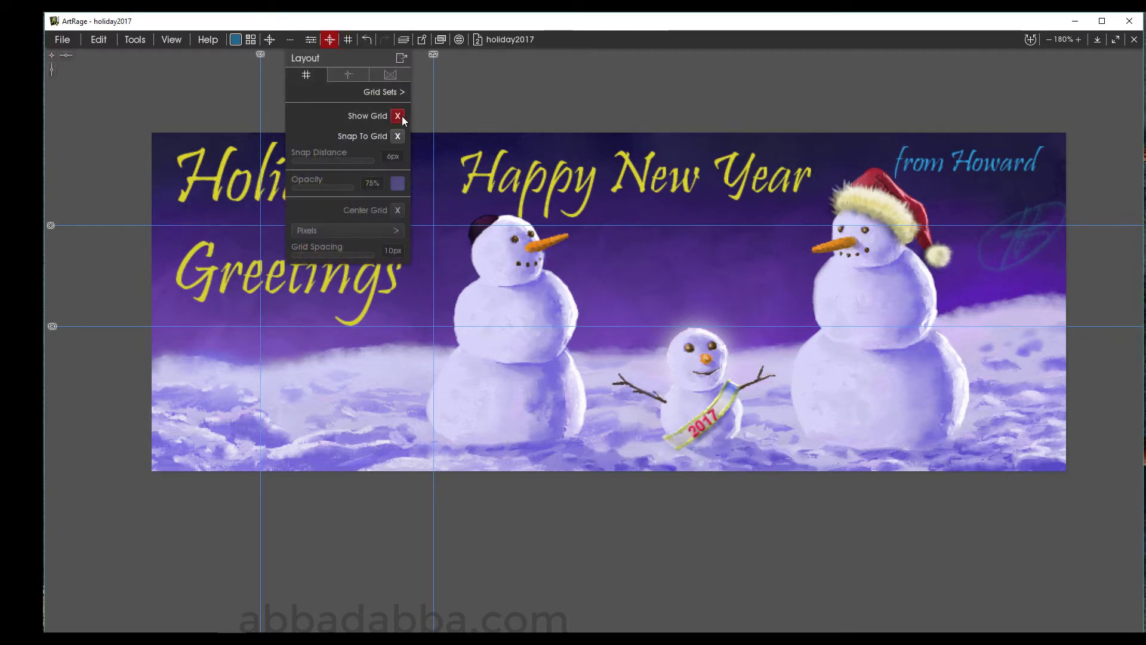
{"action": "left_click", "coordinate": [354, 74]}
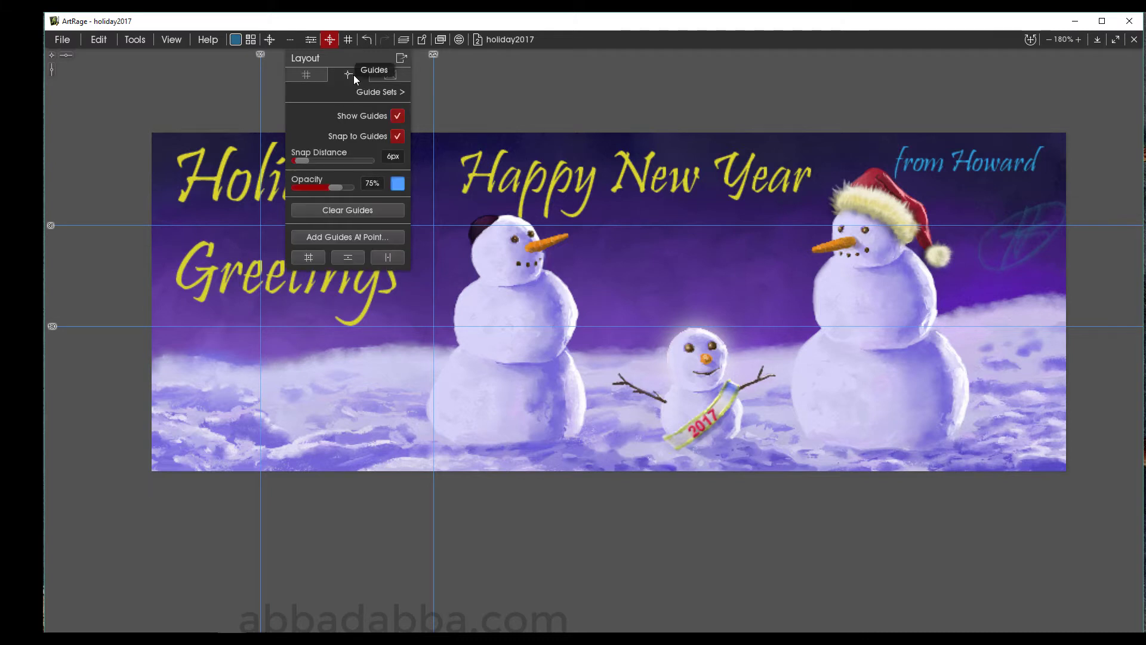
{"action": "left_click", "coordinate": [399, 116]}
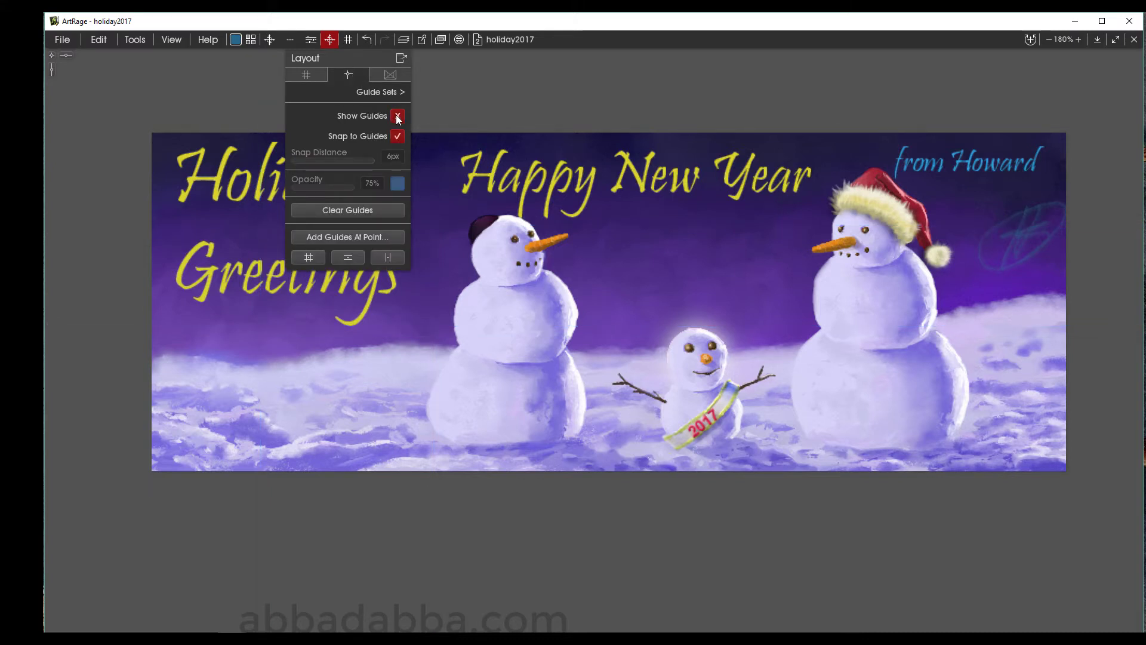
{"action": "left_click", "coordinate": [398, 117]}
{"action": "left_click", "coordinate": [398, 118]}
{"action": "left_click", "coordinate": [397, 117]}
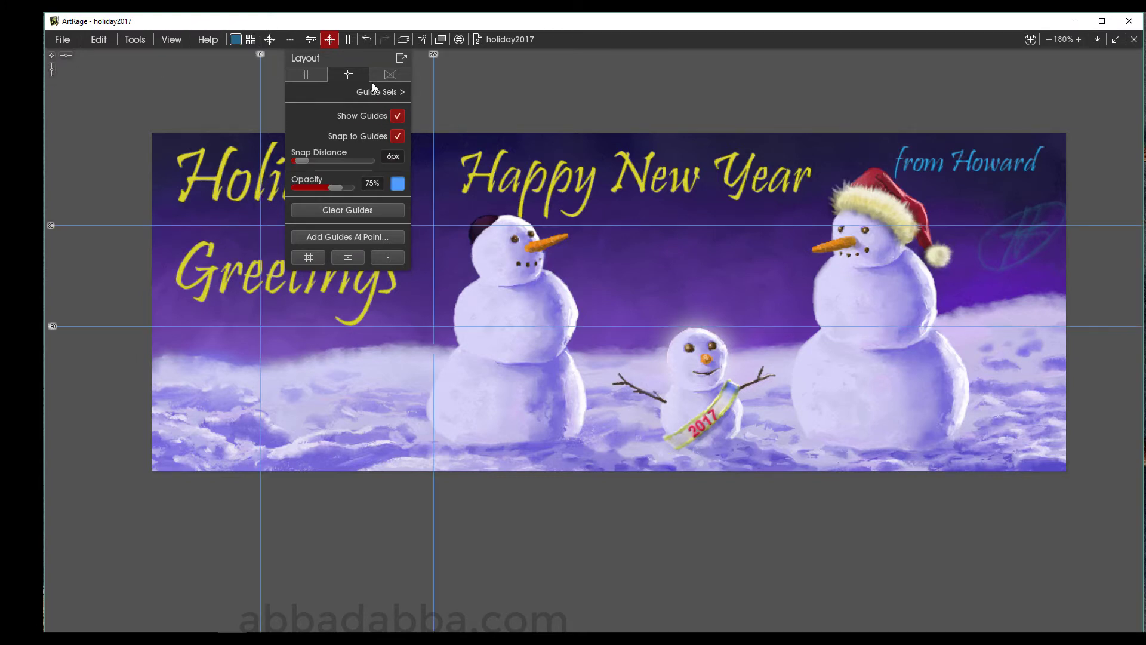
{"action": "left_click", "coordinate": [391, 75]}
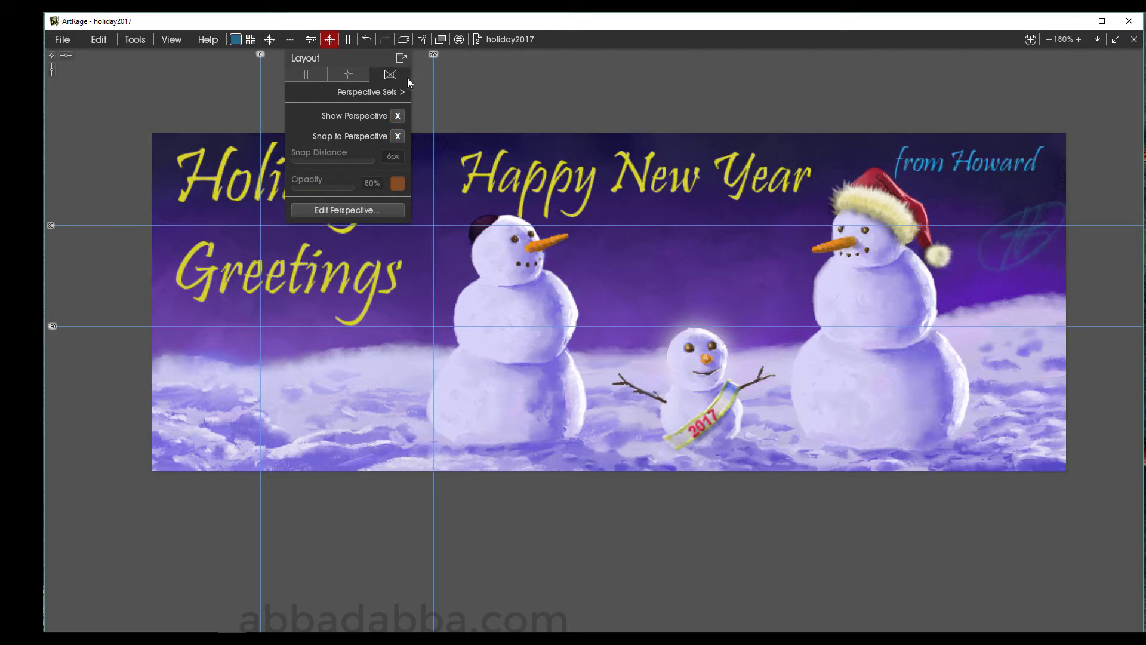
- Uncheck Show Guides, flick the perspective grid on and off, and close the Layout panel
{"action": "left_click", "coordinate": [353, 76]}
{"action": "left_click", "coordinate": [397, 116]}
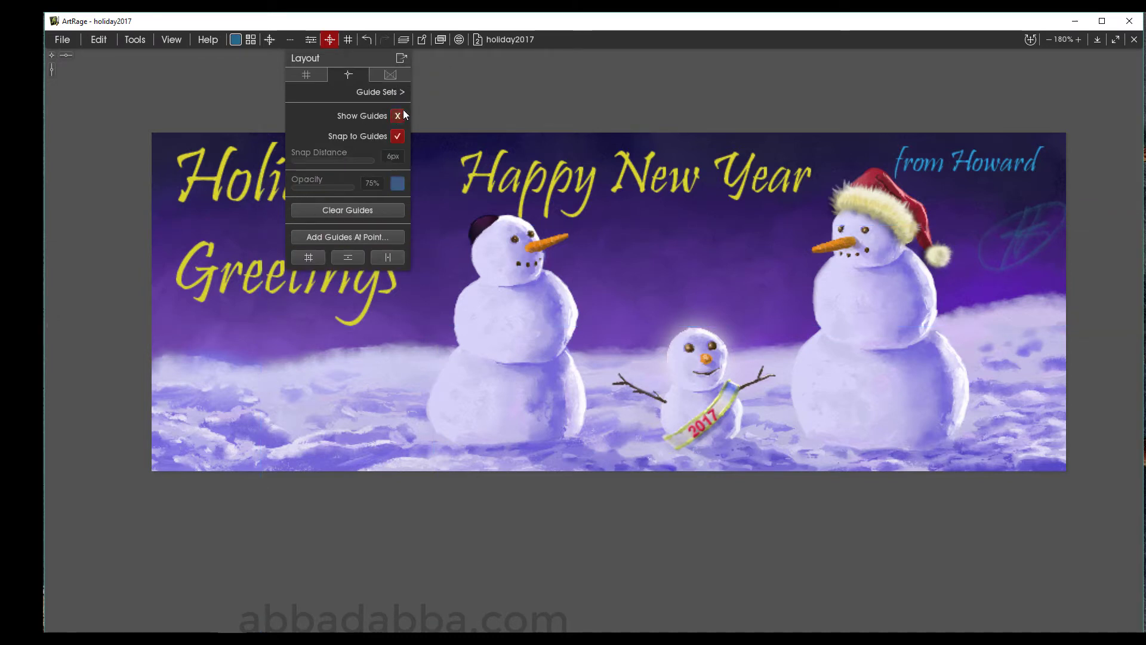
{"action": "left_click", "coordinate": [391, 74]}
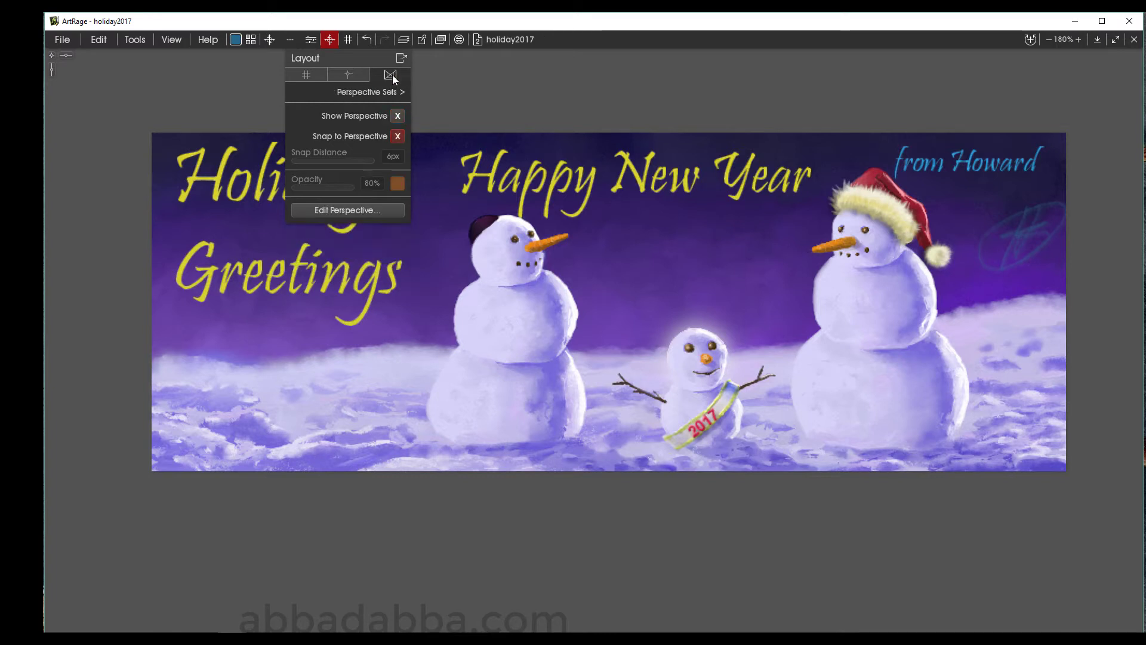
{"action": "left_click", "coordinate": [397, 117]}
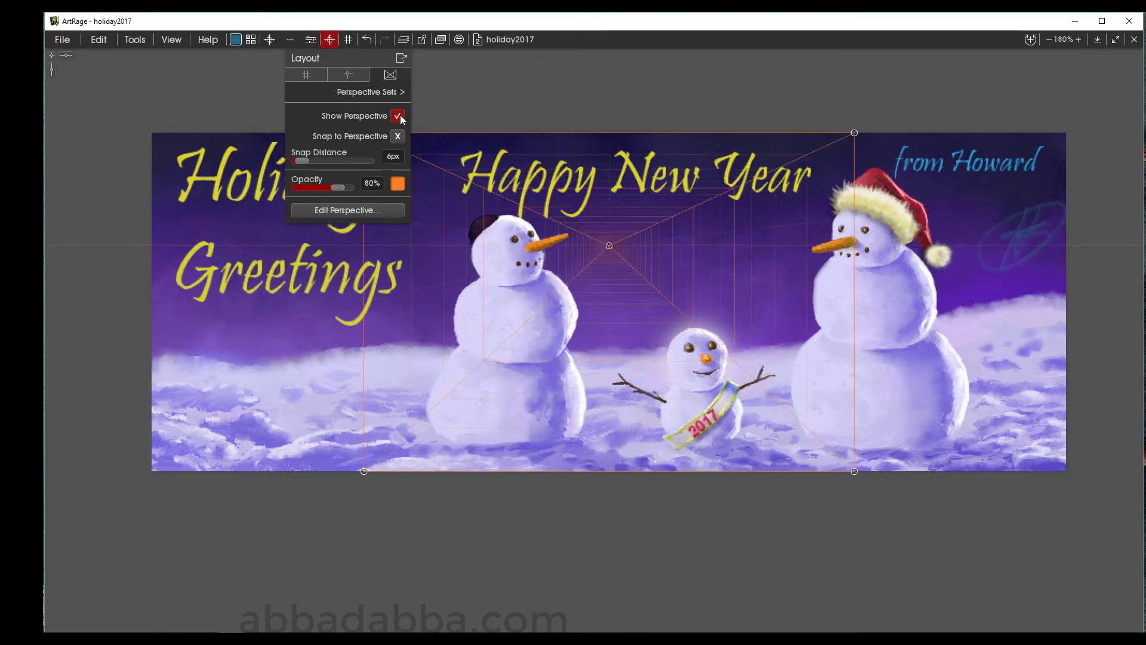
{"action": "left_click", "coordinate": [397, 116]}
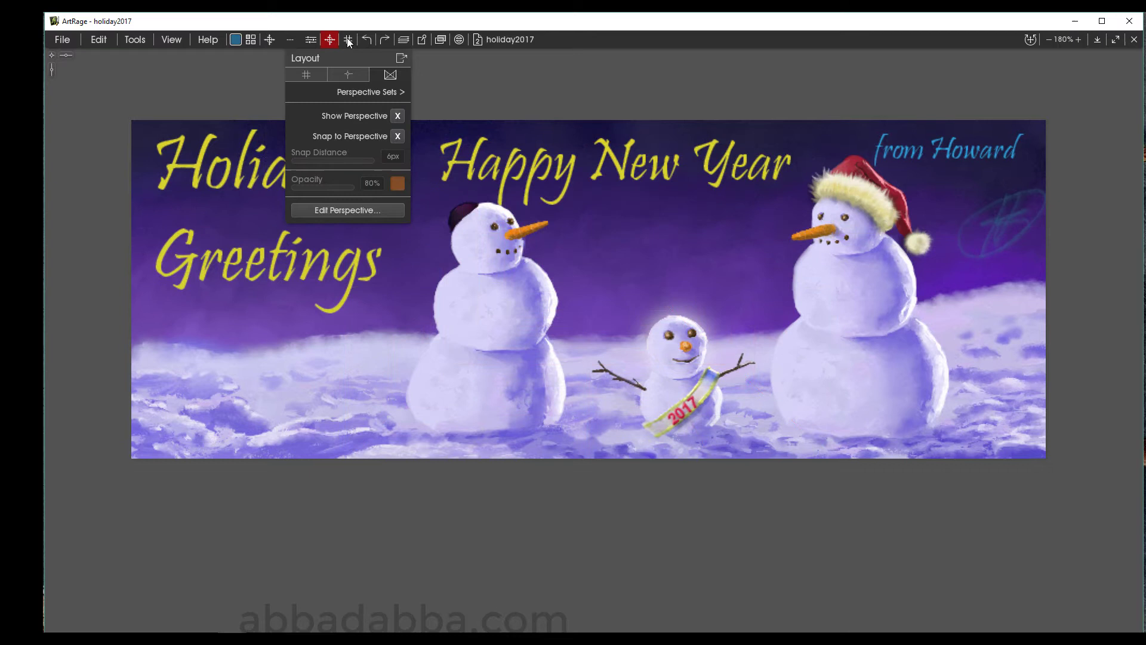
{"action": "left_click", "coordinate": [348, 38]}
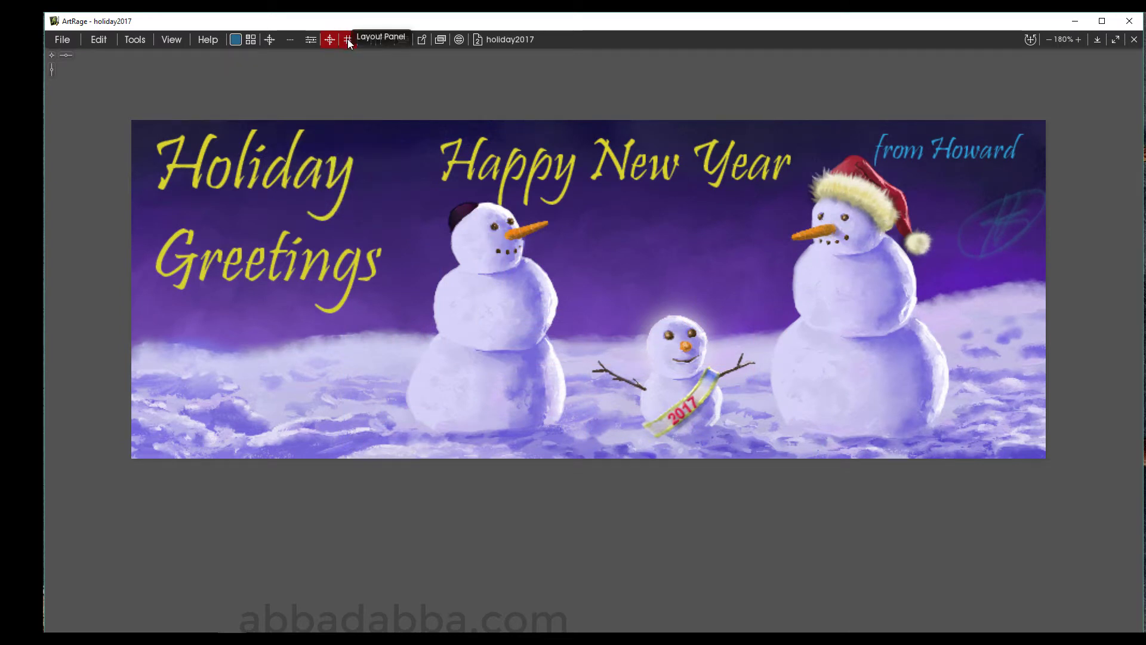
{"action": "left_click", "coordinate": [349, 39]}
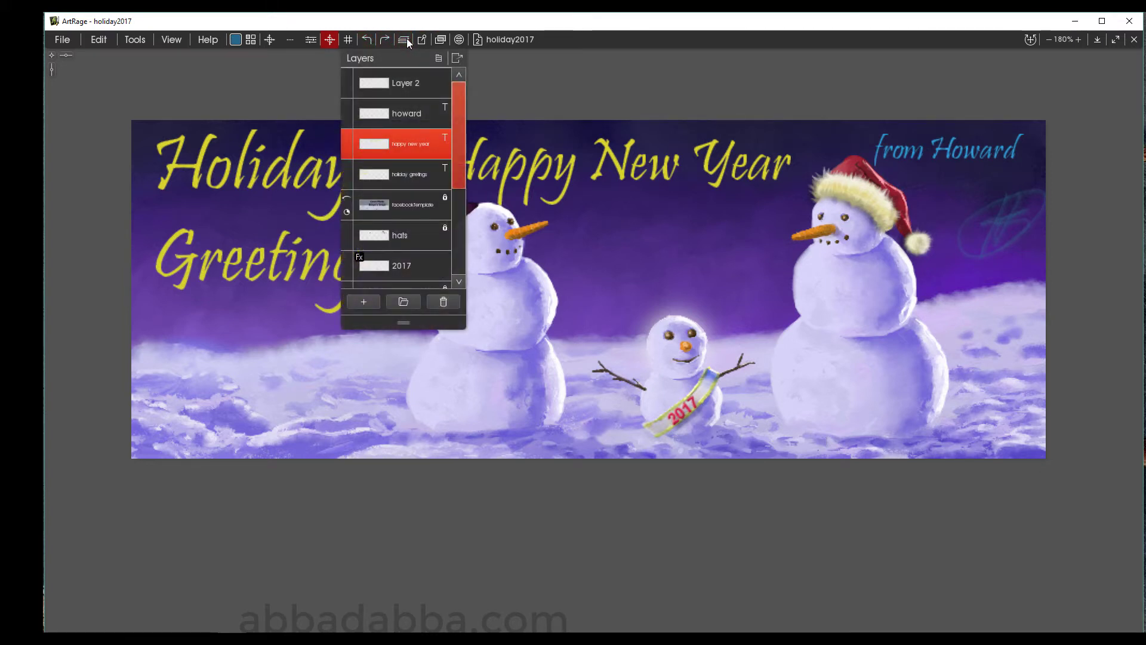
{"action": "mouse_move", "coordinate": [421, 39]}
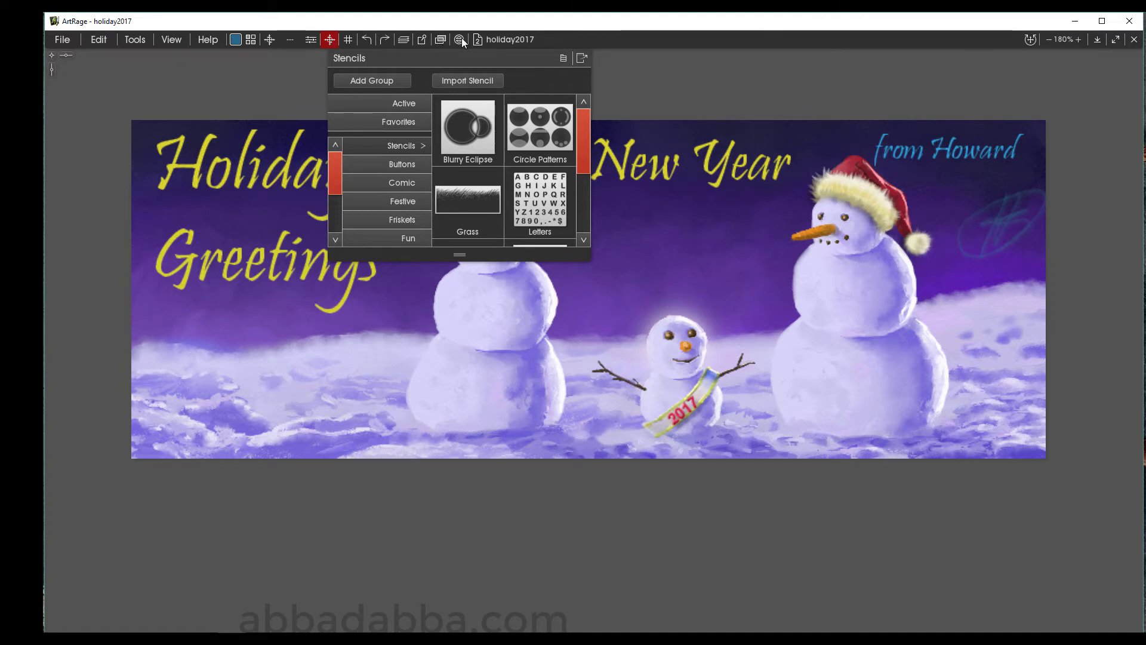
{"action": "left_click", "coordinate": [479, 39]}
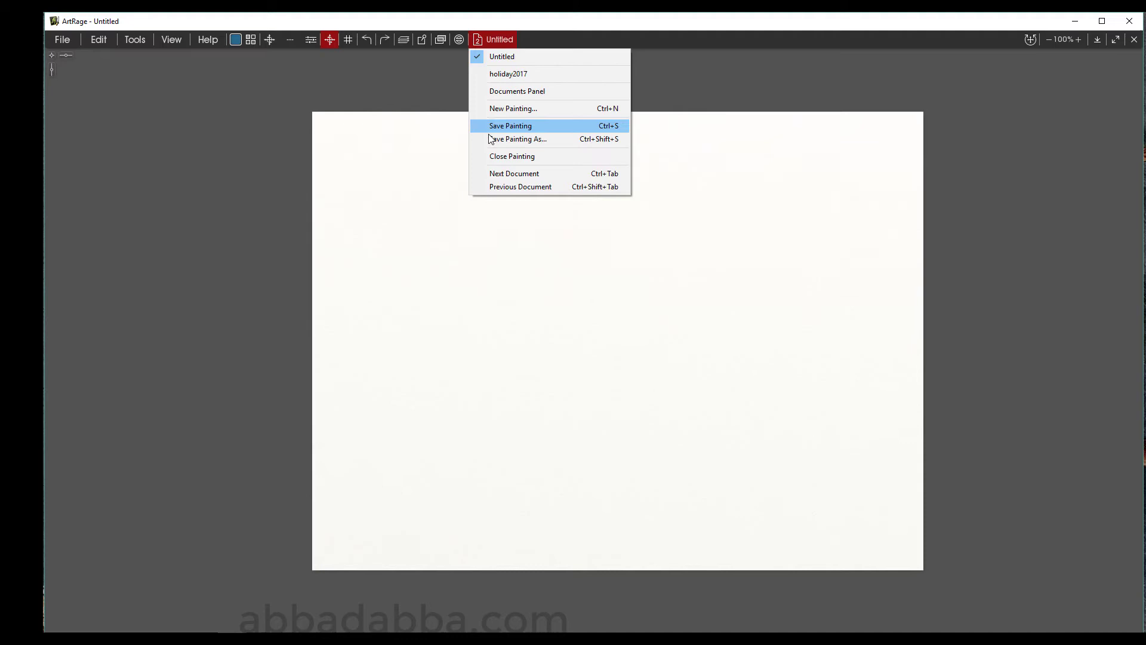
{"action": "left_click", "coordinate": [497, 156]}
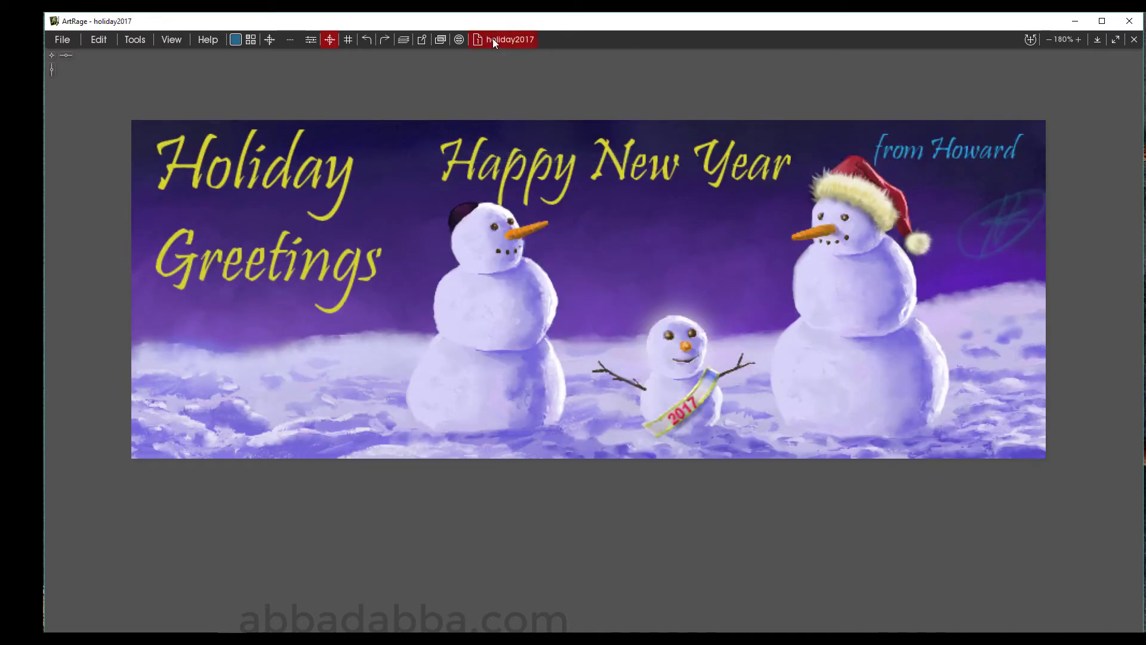
- Dock the Layers panel on the right edge and the References panel along the left side
{"action": "left_click", "coordinate": [403, 40]}
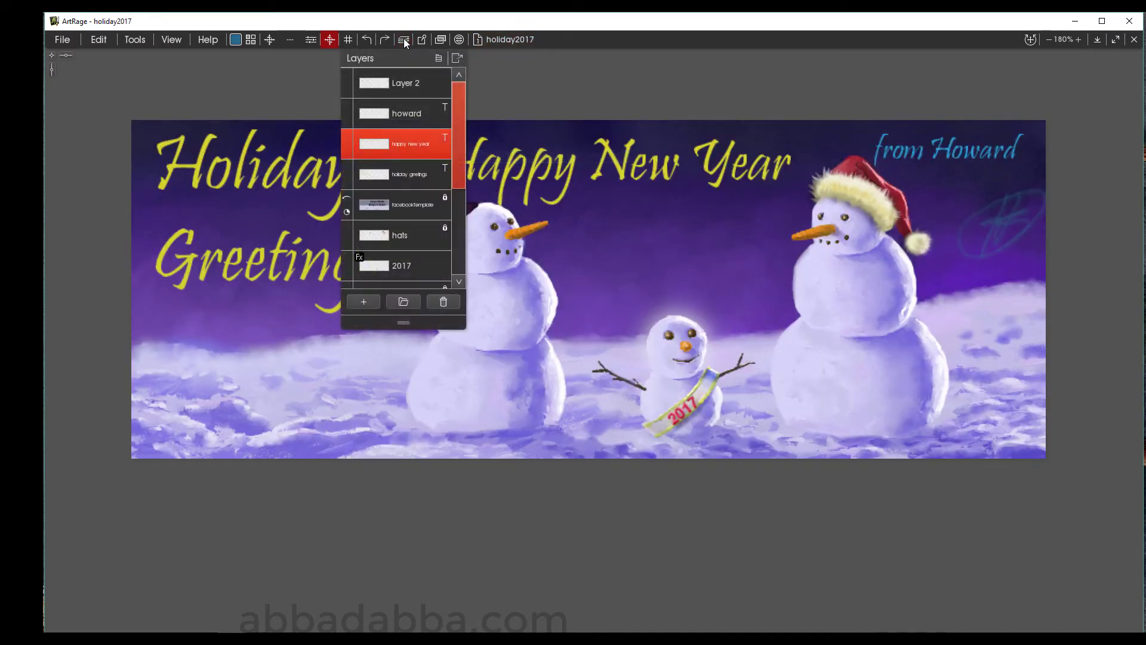
{"action": "left_click", "coordinate": [457, 57]}
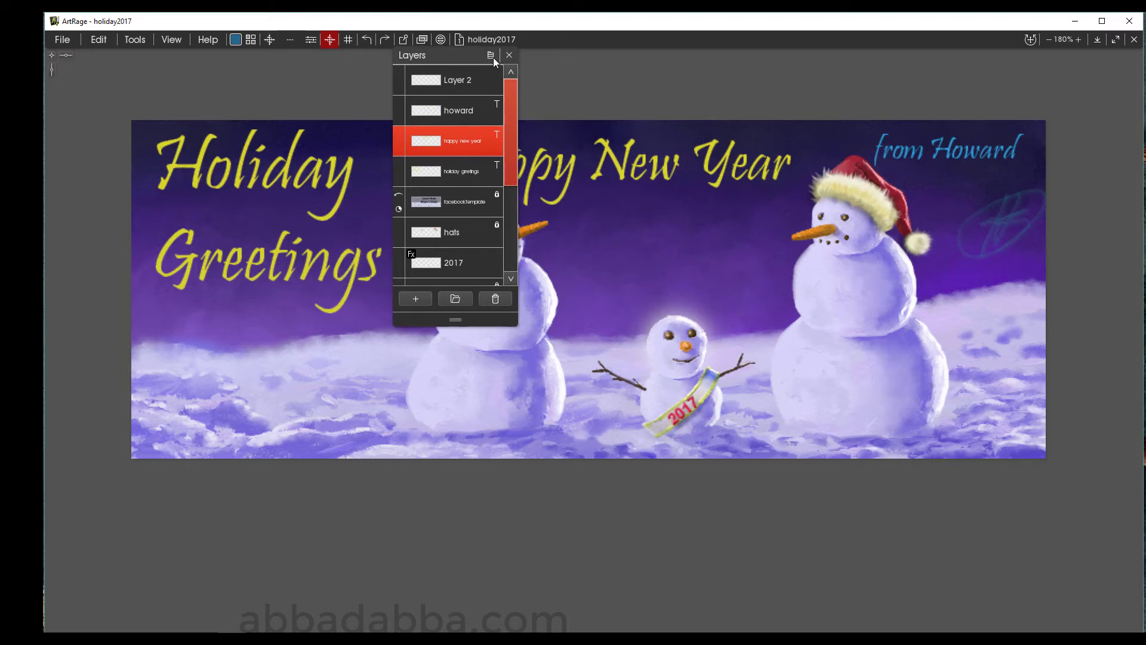
{"action": "left_click_drag", "start_coordinate": [464, 57], "coordinate": [1119, 332]}
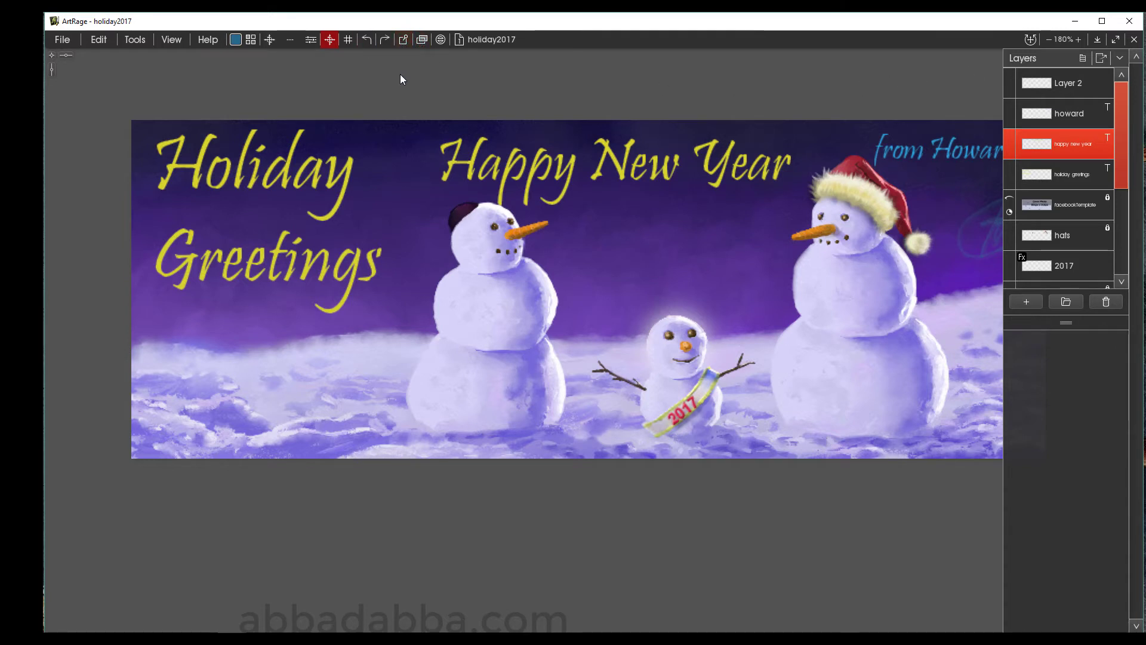
{"action": "left_click", "coordinate": [403, 40]}
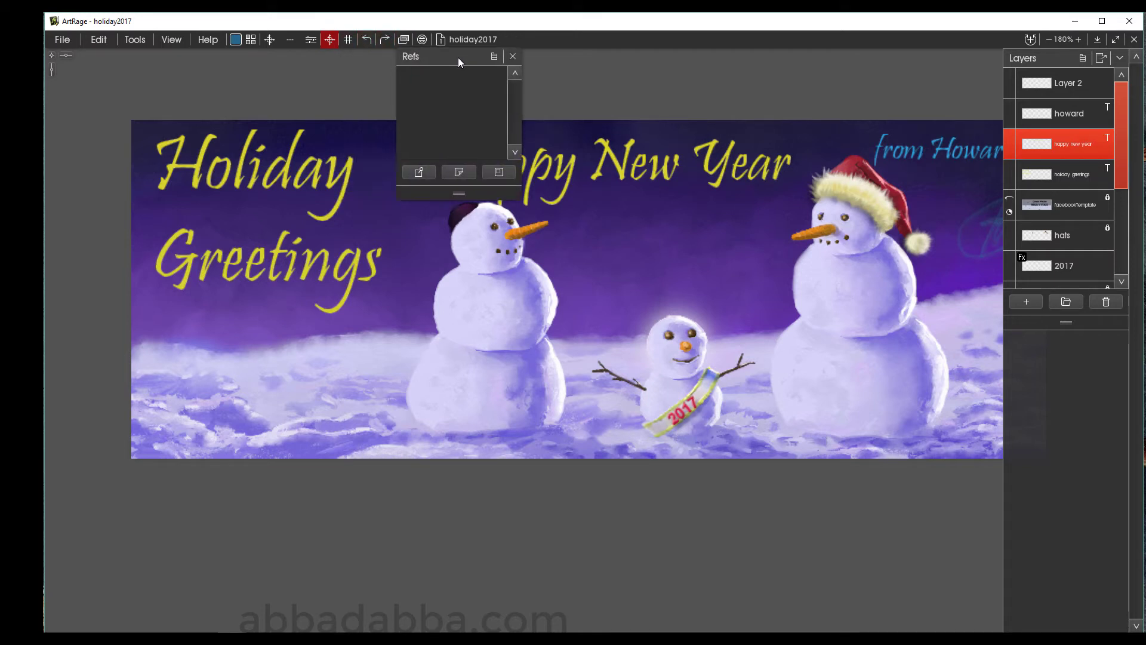
{"action": "left_click_drag", "start_coordinate": [460, 58], "coordinate": [86, 332]}
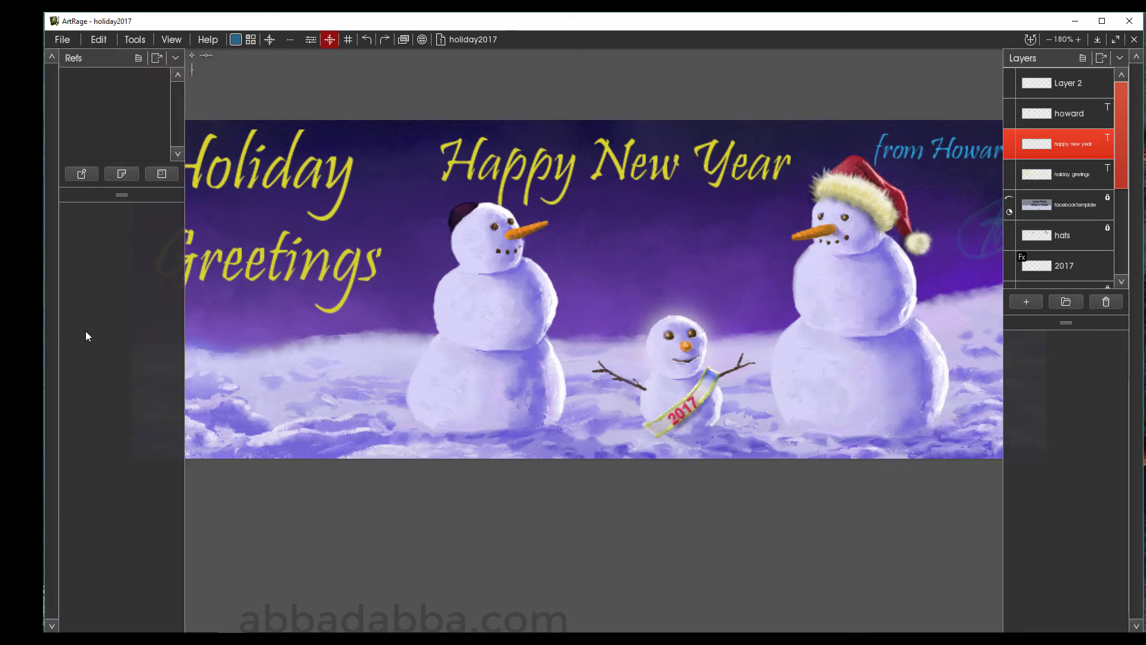
- Detach the grid Layout settings into a panel and dock it beneath the Refs panel
{"action": "left_click", "coordinate": [349, 38]}
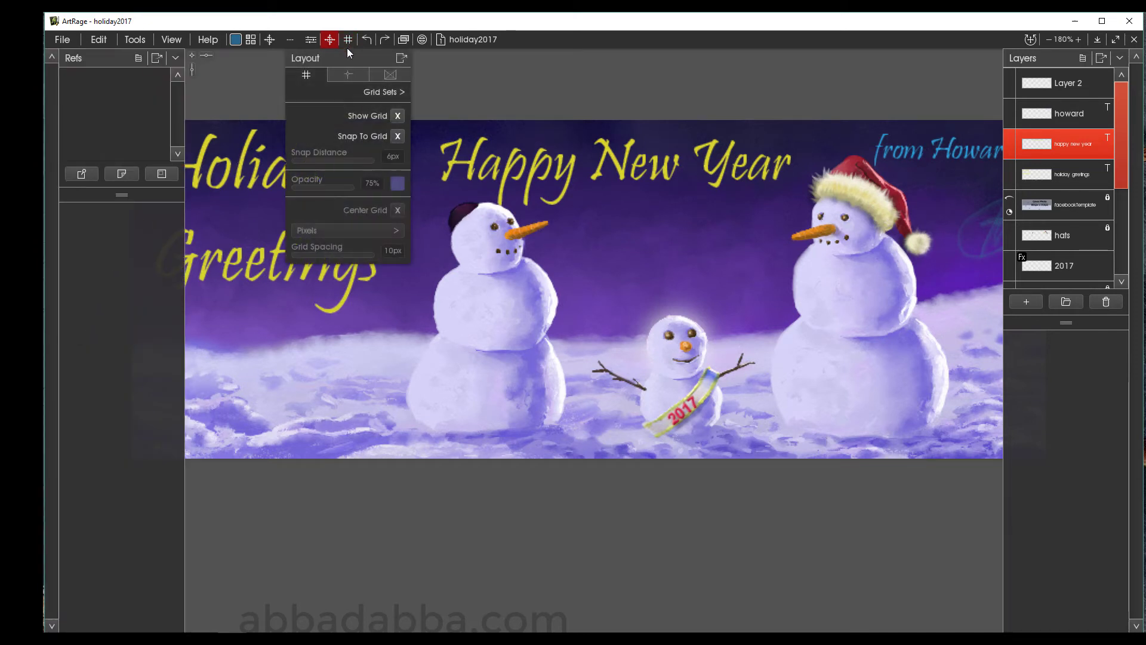
{"action": "left_click", "coordinate": [401, 58]}
{"action": "left_click_drag", "start_coordinate": [383, 55], "coordinate": [105, 207]}
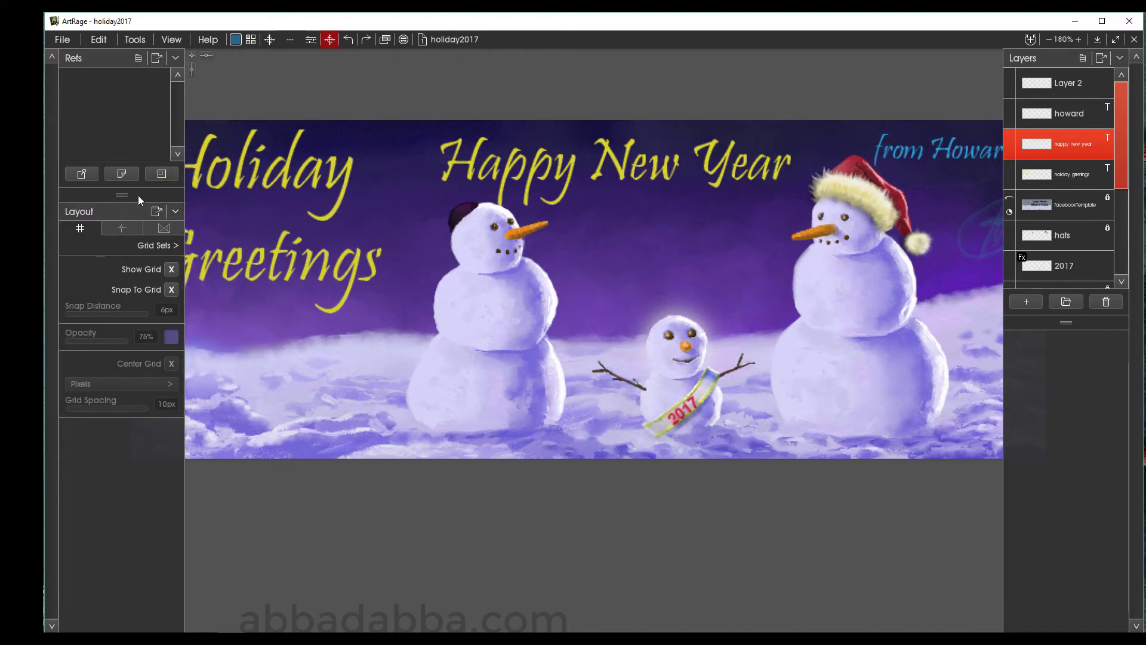
- Collapse the Layout, Refs and Layers panels to their title bars
{"action": "left_click", "coordinate": [175, 211]}
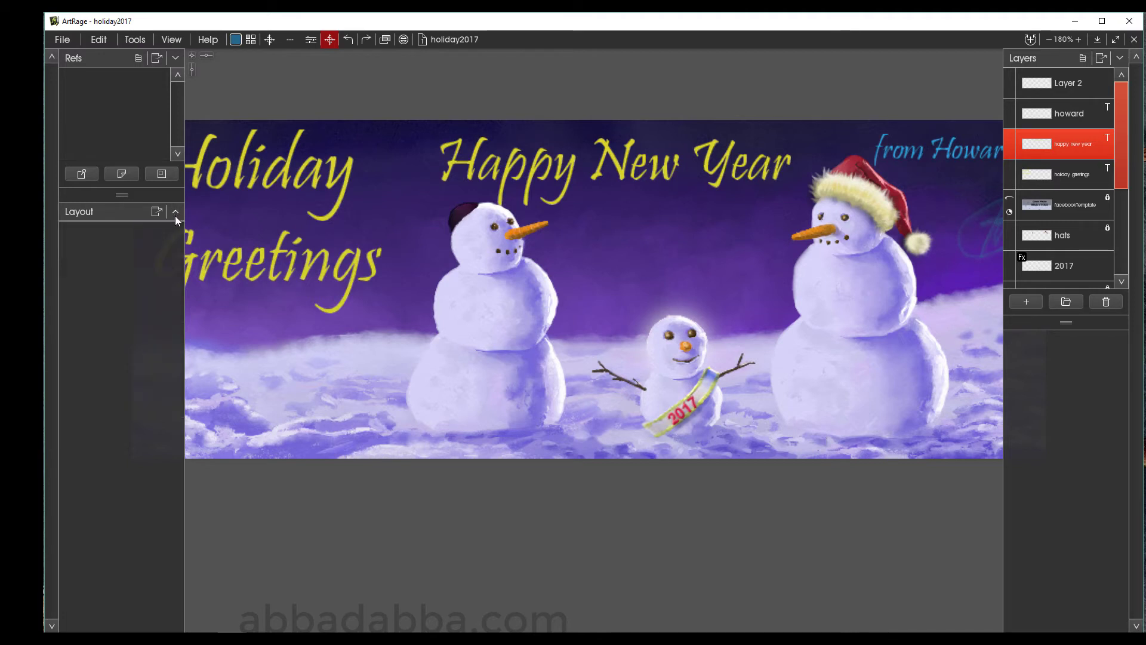
{"action": "left_click", "coordinate": [176, 59]}
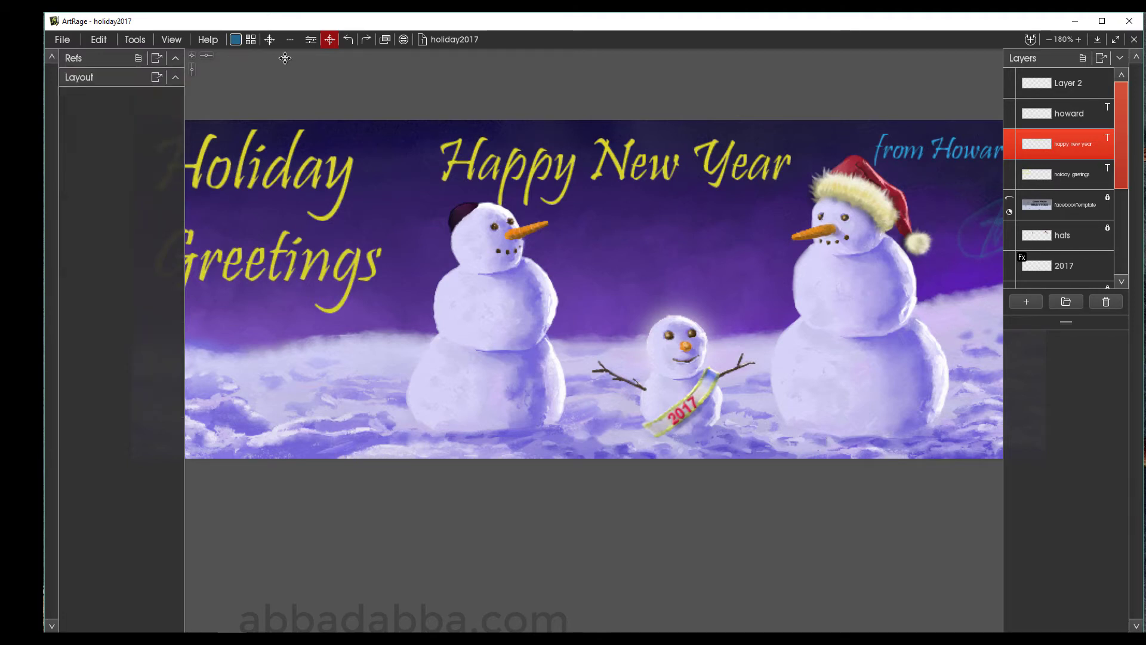
{"action": "left_click", "coordinate": [1119, 57]}
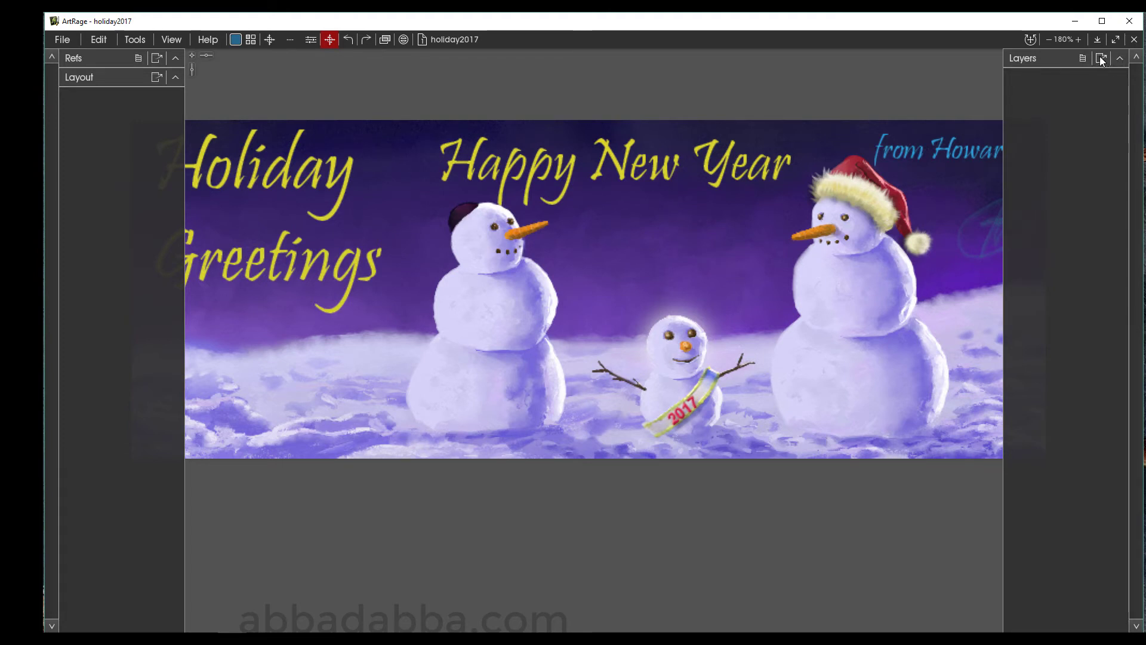
- Undock the Layers panel, float it over the canvas, and close it
{"action": "left_click", "coordinate": [1101, 58]}
{"action": "mouse_move", "coordinate": [461, 58]}
{"action": "left_mouse_down"}
{"action": "mouse_move", "coordinate": [435, 87]}
{"action": "mouse_move", "coordinate": [441, 61]}
{"action": "mouse_move", "coordinate": [428, 107]}
{"action": "mouse_move", "coordinate": [440, 82]}
{"action": "mouse_move", "coordinate": [421, 71]}
{"action": "mouse_move", "coordinate": [457, 72]}
{"action": "left_mouse_up"}
{"action": "left_click", "coordinate": [470, 66]}
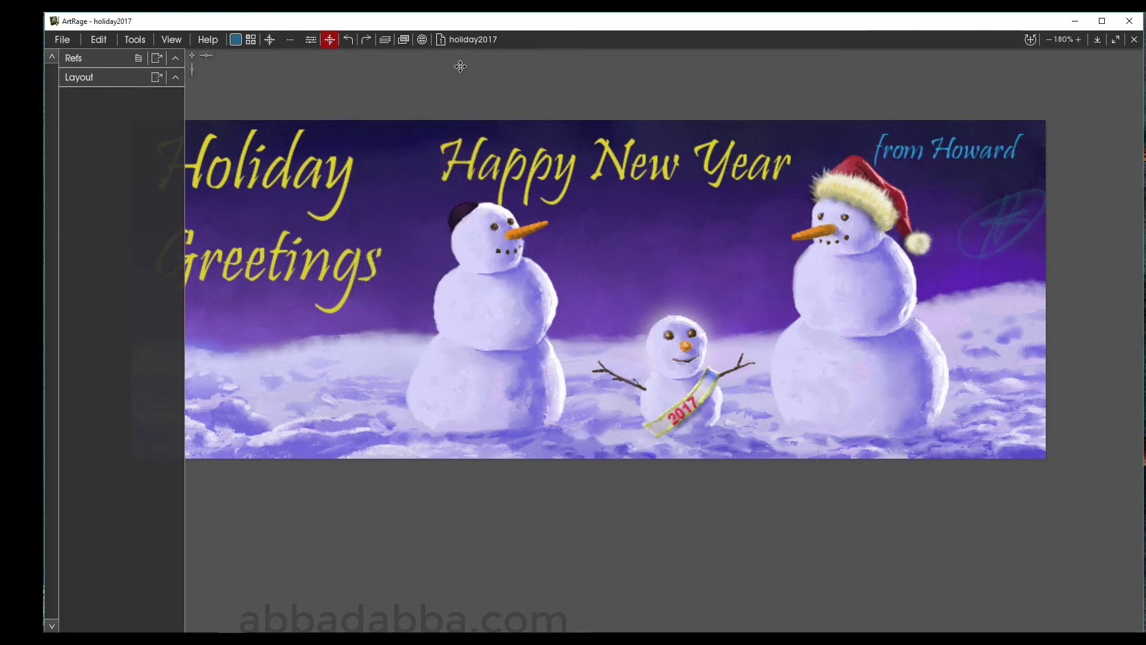
- Reopen the Layers panel, float it briefly, reattach it under the toolbar, then close it
{"action": "left_click", "coordinate": [386, 40]}
{"action": "left_click", "coordinate": [436, 56]}
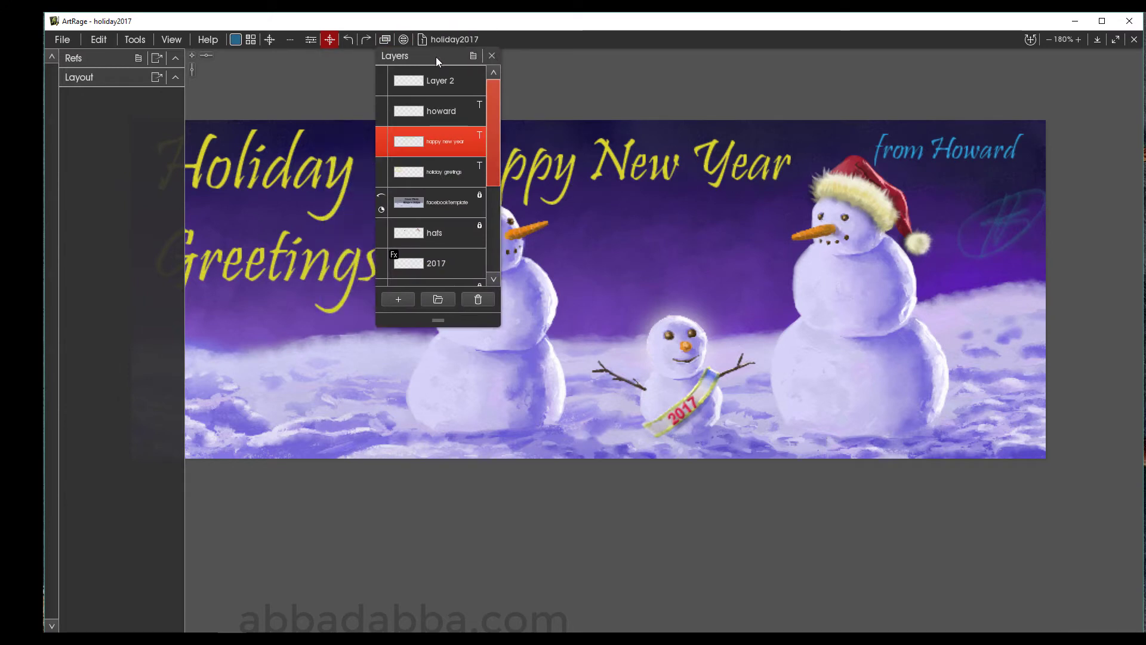
{"action": "left_click_drag", "start_coordinate": [442, 57], "coordinate": [436, 81]}
{"action": "left_click", "coordinate": [389, 39]}
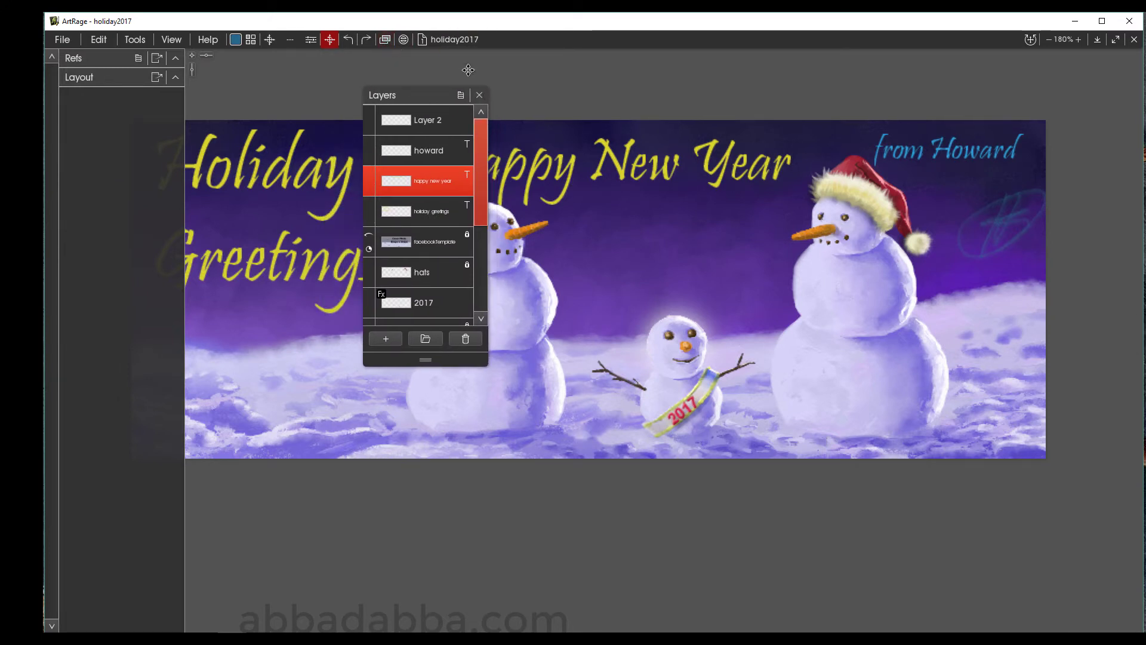
{"action": "left_click", "coordinate": [478, 94]}
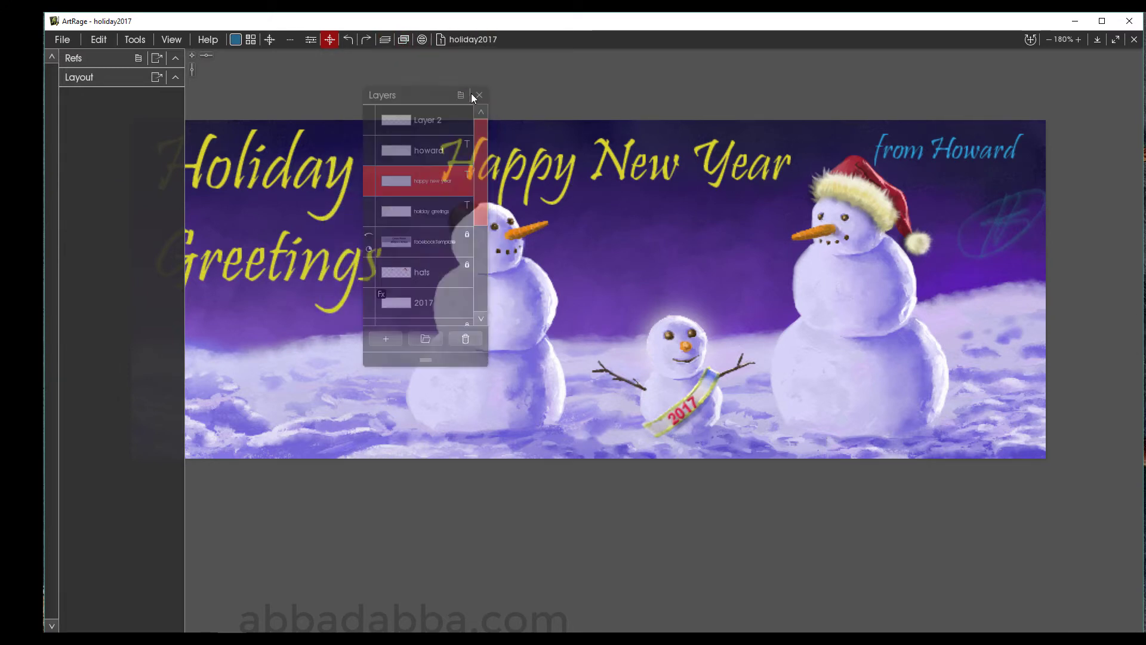
- Dock the reopened Layers panel on the right edge, then hide the interface with Tab
{"action": "left_click", "coordinate": [391, 41]}
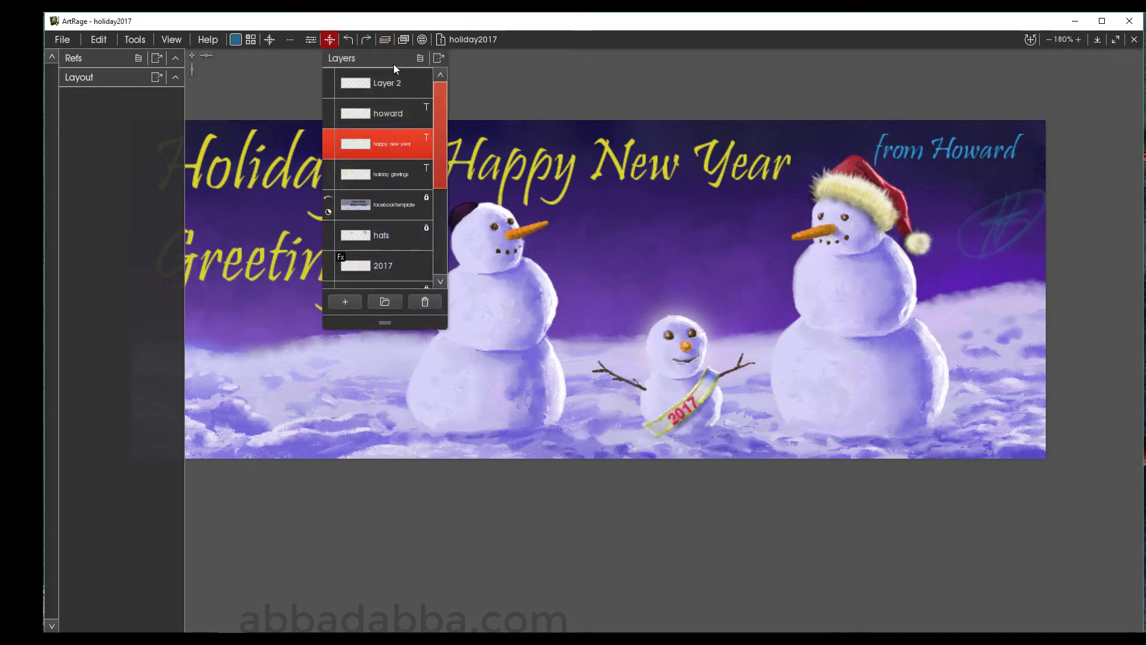
{"action": "left_click_drag", "start_coordinate": [441, 60], "coordinate": [1119, 329]}
{"action": "key", "text": "Tab"}
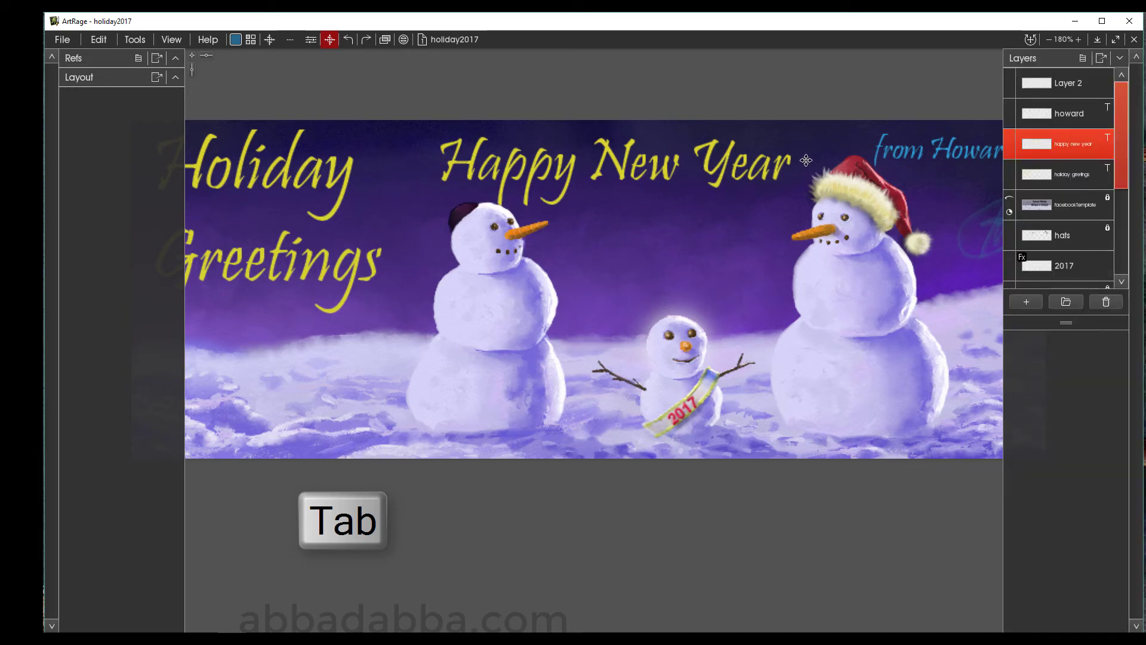
{"action": "key", "text": "Tab"}
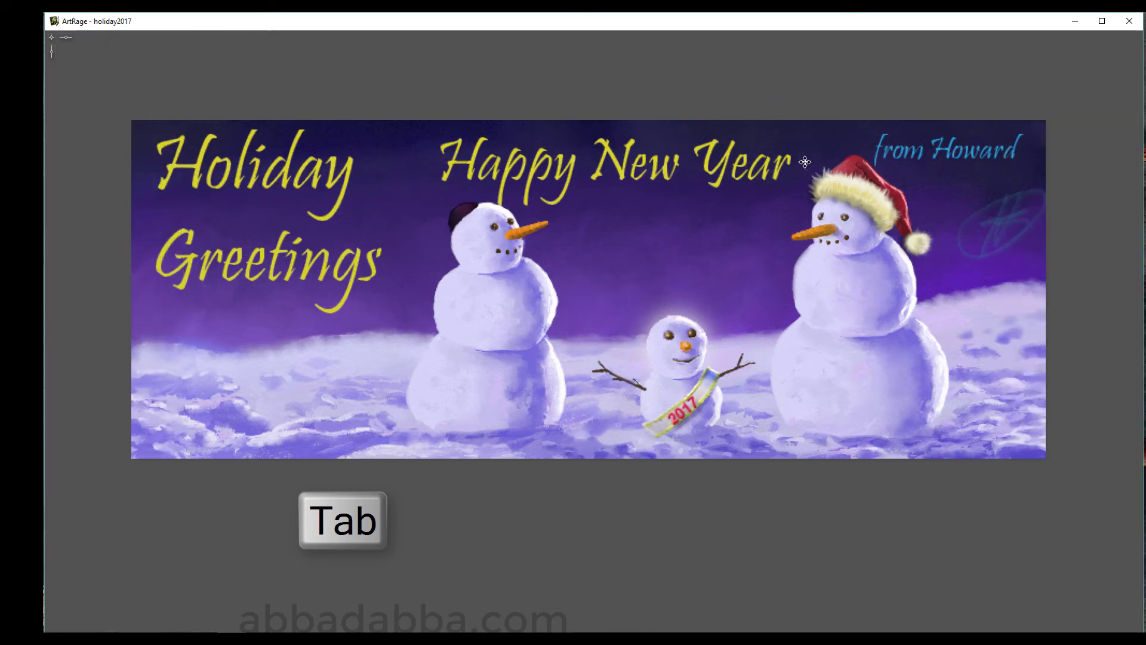
- Restore the UI and switch to Classic interface mode, toggling the interface with Tab
{"action": "key", "text": "Tab"}
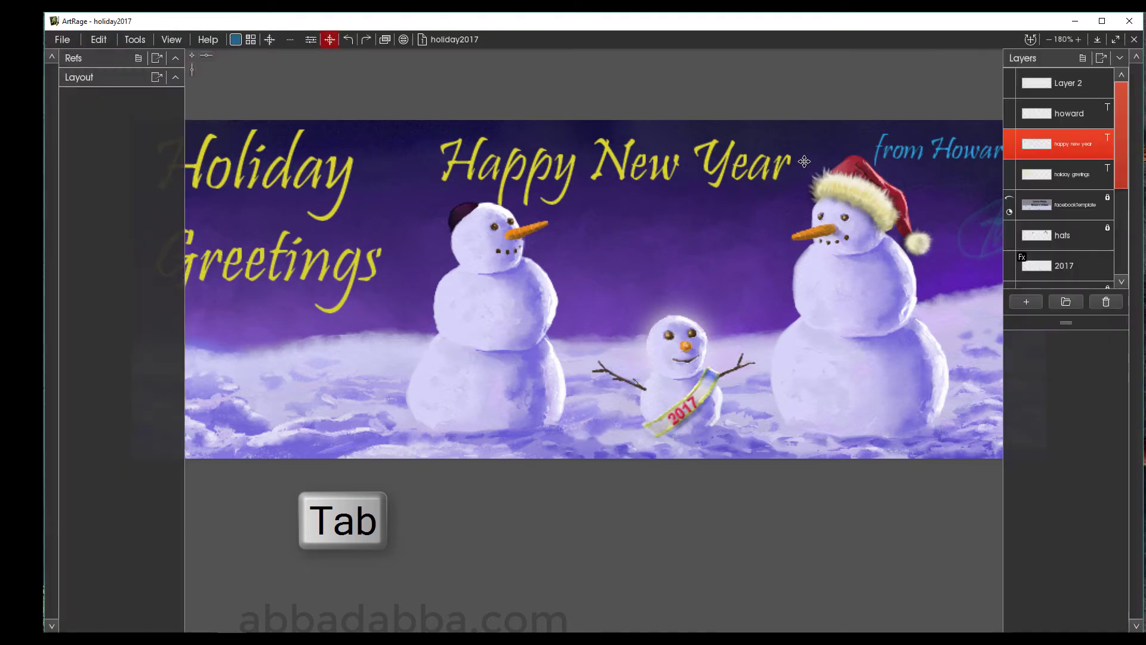
{"action": "left_click", "coordinate": [172, 39]}
{"action": "mouse_move", "coordinate": [188, 57]}
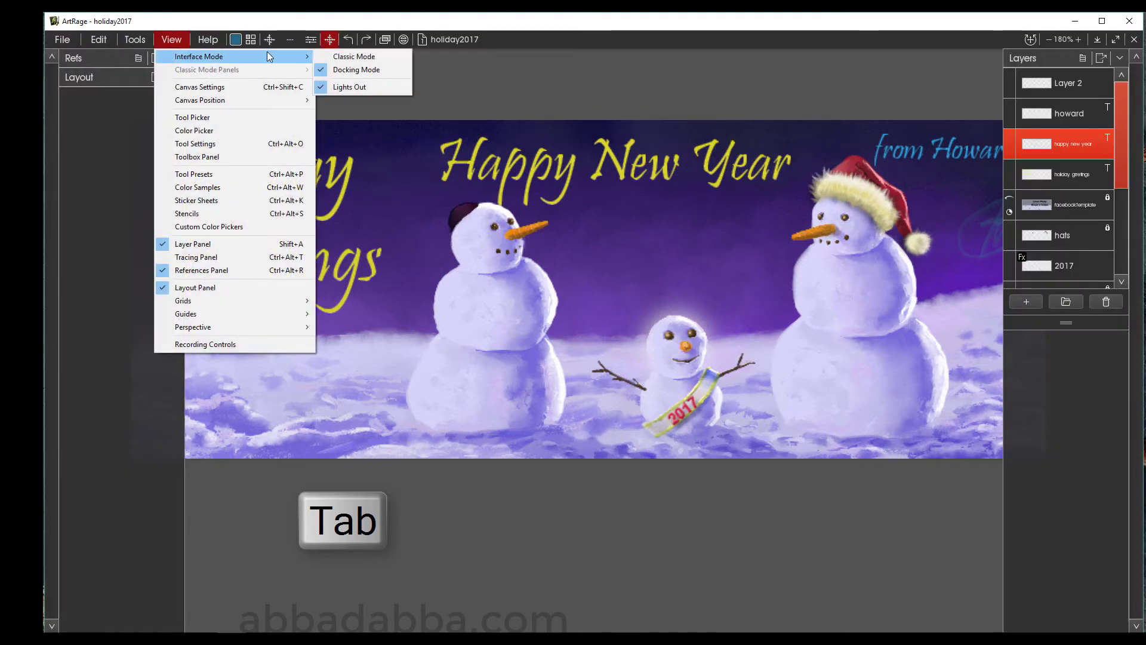
{"action": "left_click", "coordinate": [342, 56]}
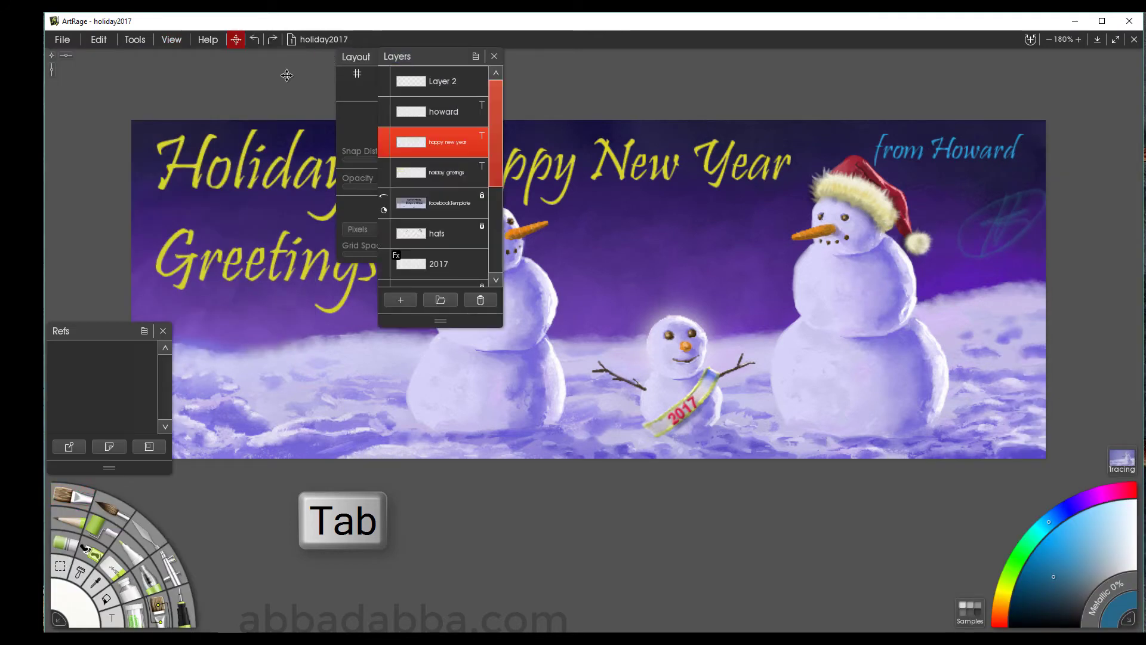
{"action": "key", "text": "Tab"}
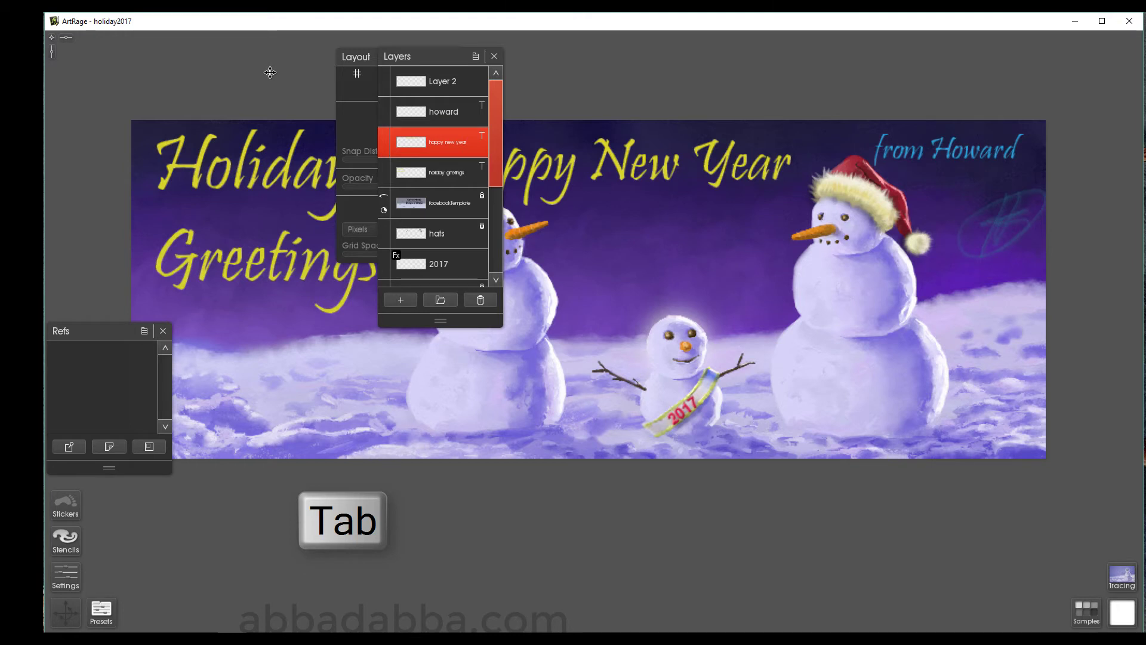
{"action": "key", "text": "Tab"}
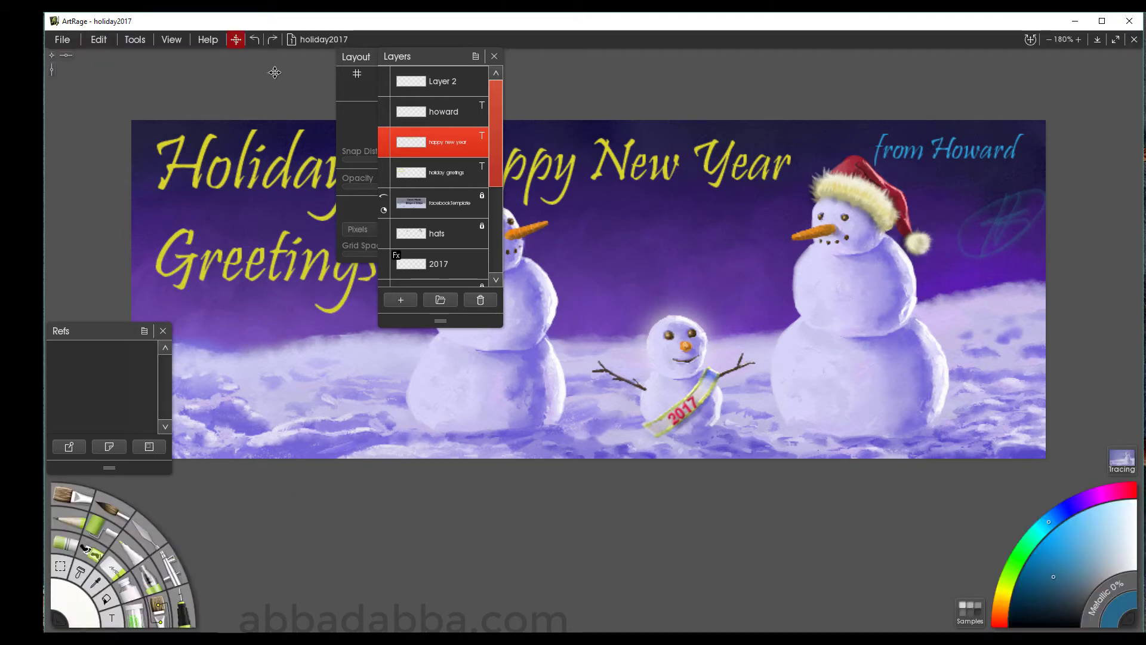
{"action": "key", "text": "Tab"}
{"action": "key", "text": "Tab"}
- Pull apart and close the References, Layers and Layout panels
{"action": "left_click_drag", "start_coordinate": [422, 55], "coordinate": [520, 115]}
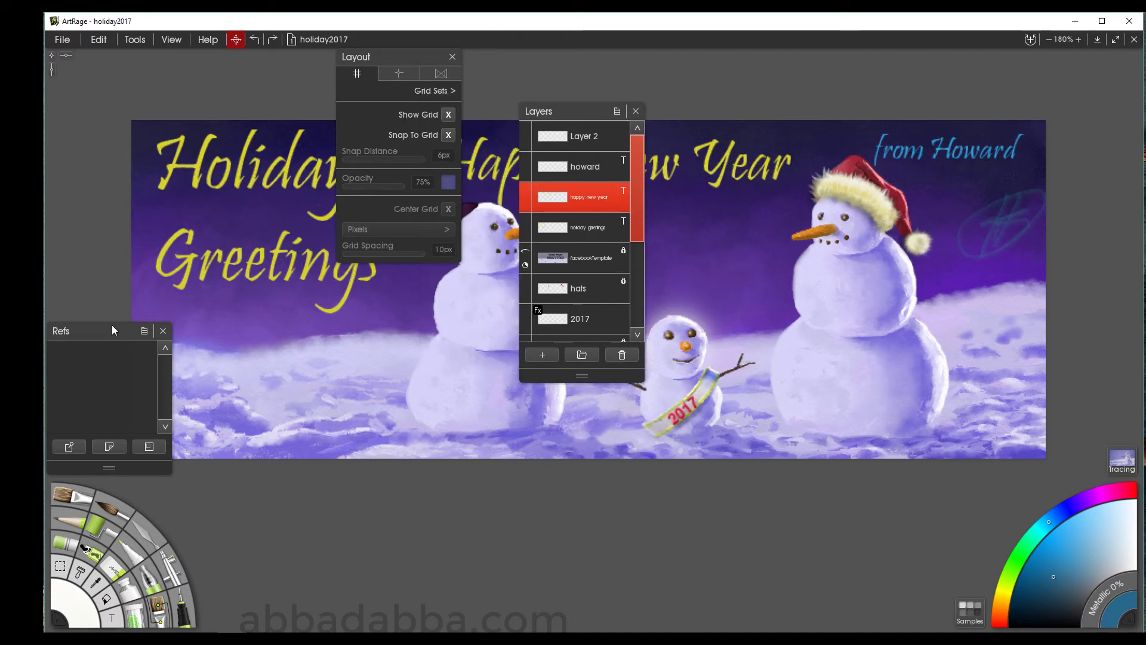
{"action": "left_click_drag", "start_coordinate": [113, 330], "coordinate": [231, 228]}
{"action": "left_click", "coordinate": [272, 230]}
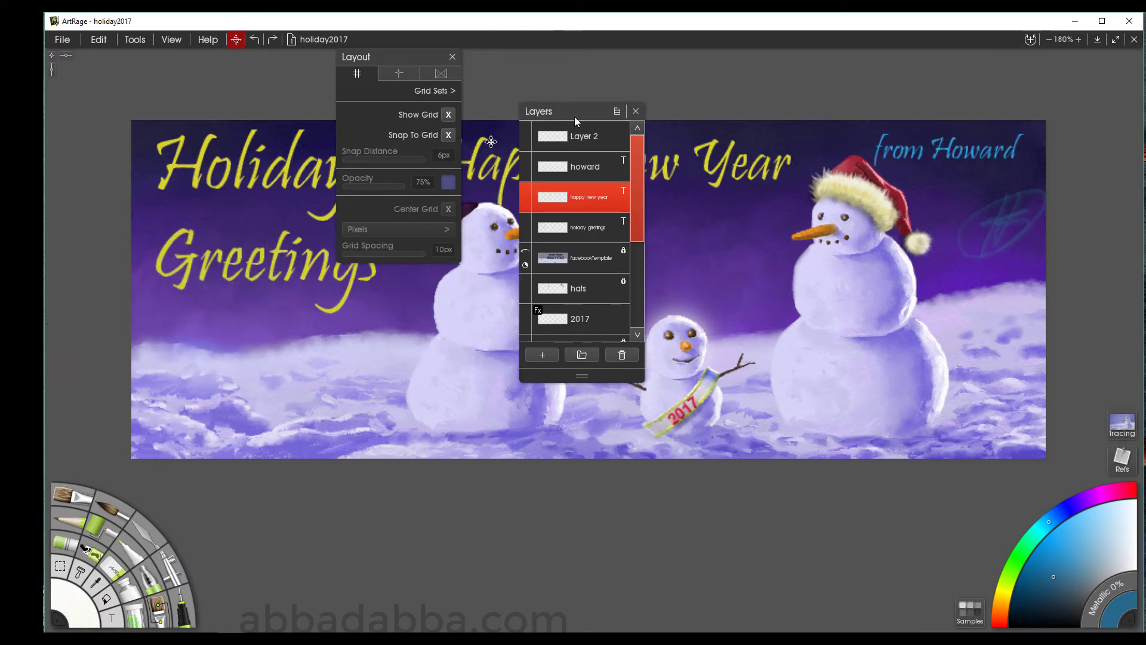
{"action": "left_click", "coordinate": [636, 111]}
{"action": "left_click", "coordinate": [452, 57]}
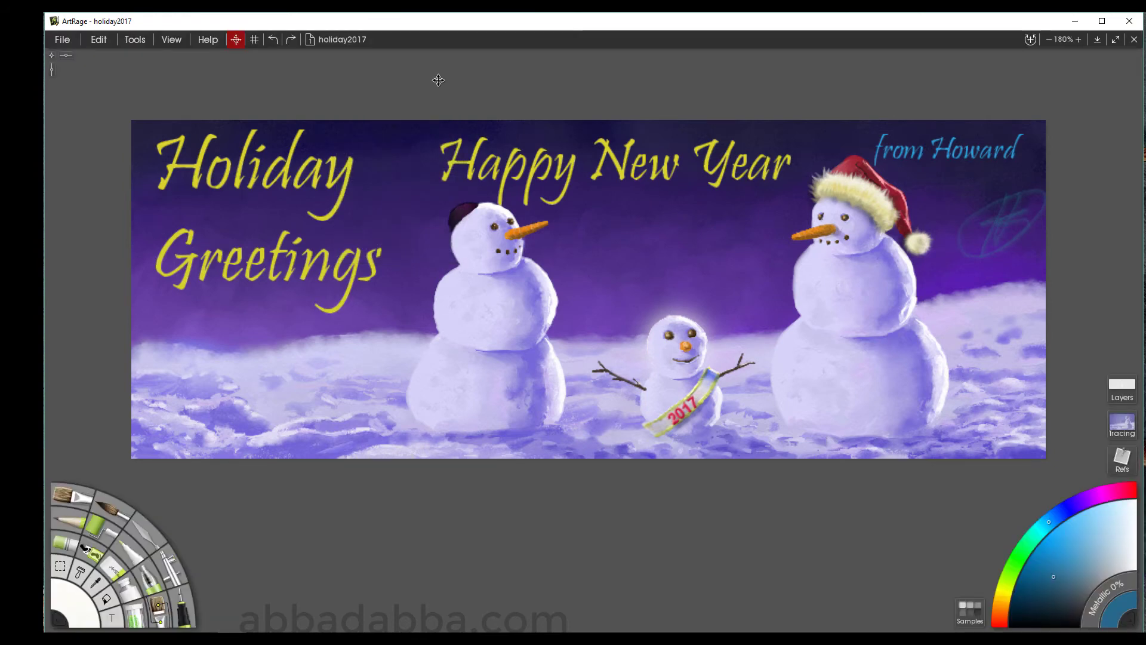
- Switch back to the docking interface mode and show the Toolbox panel near the top
{"action": "left_click", "coordinate": [171, 39]}
{"action": "mouse_move", "coordinate": [272, 57]}
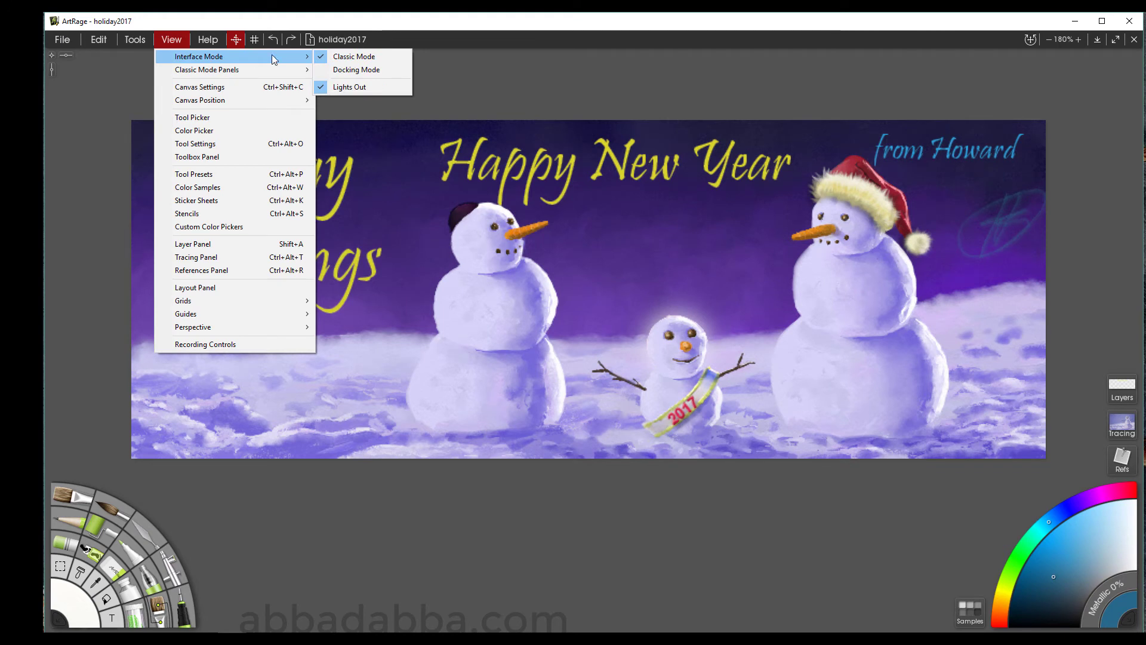
{"action": "left_click", "coordinate": [345, 70]}
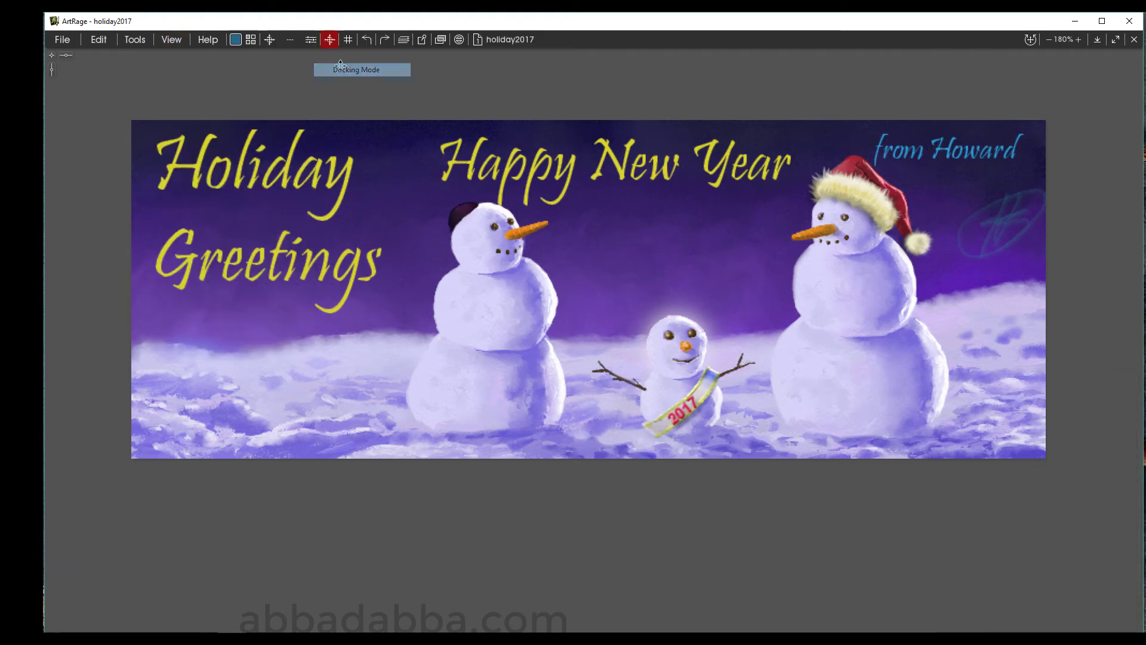
{"action": "left_click", "coordinate": [185, 40]}
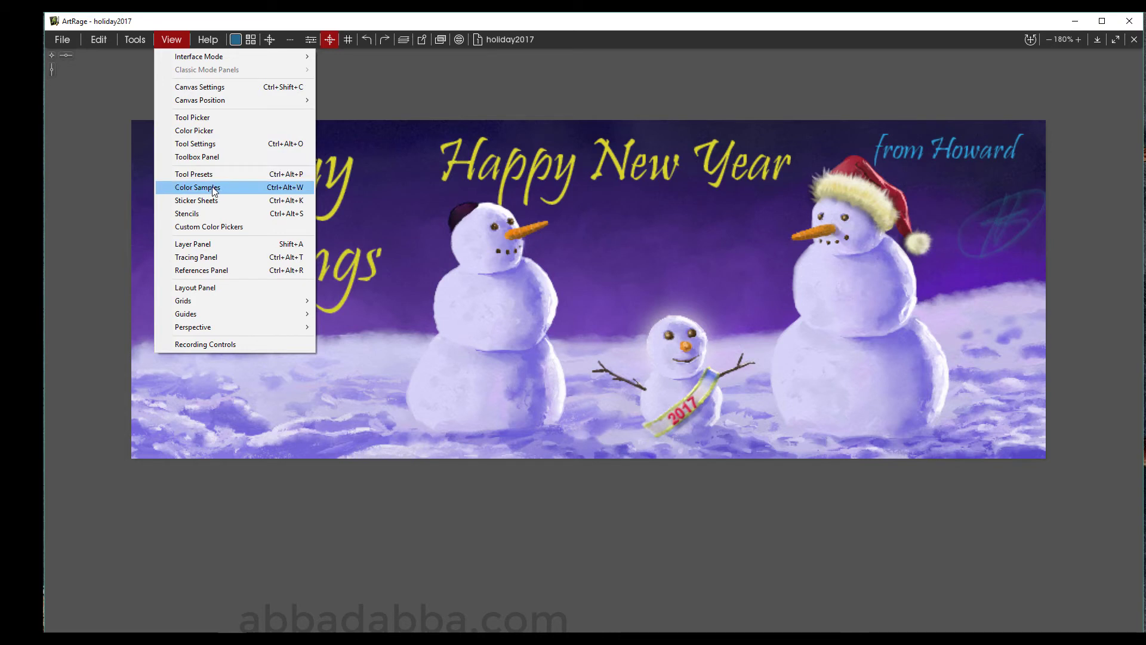
{"action": "left_click", "coordinate": [219, 157]}
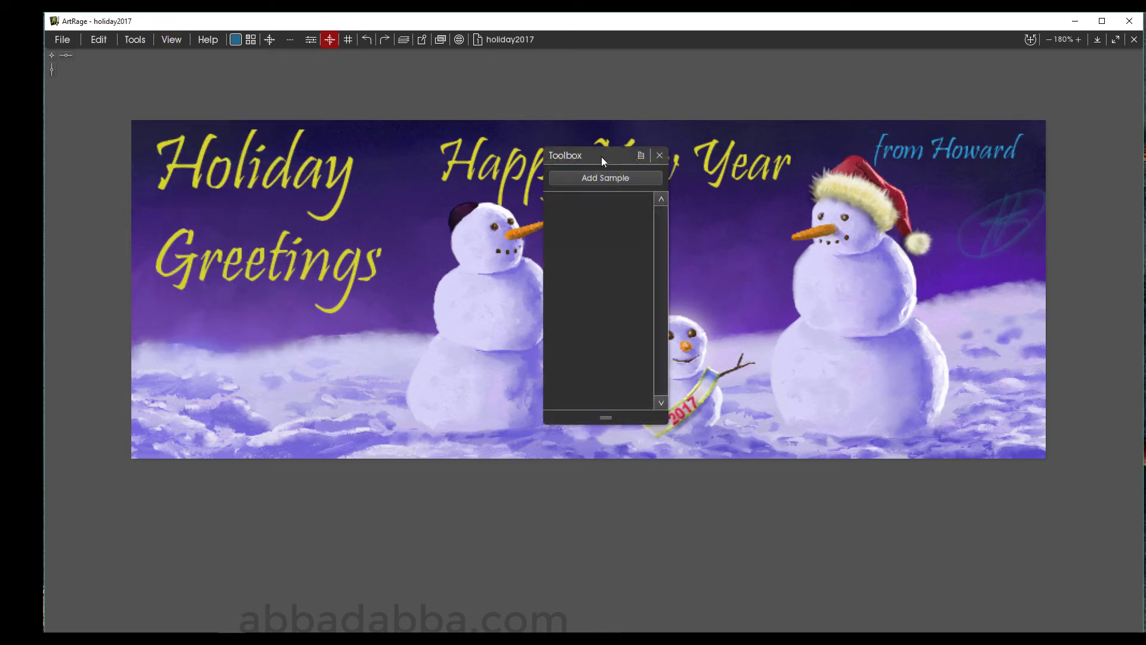
{"action": "left_click_drag", "start_coordinate": [600, 157], "coordinate": [672, 69]}
- Add the 'happy new year' layer to the Toolbox as a sample
{"action": "left_click", "coordinate": [404, 39]}
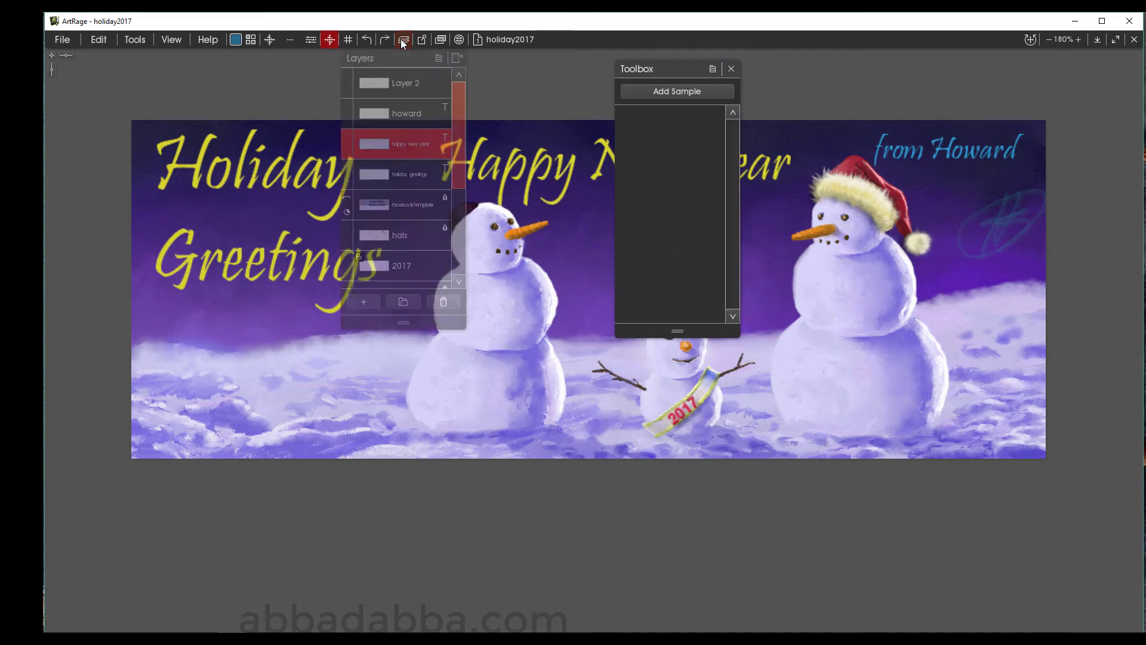
{"action": "left_click", "coordinate": [445, 152]}
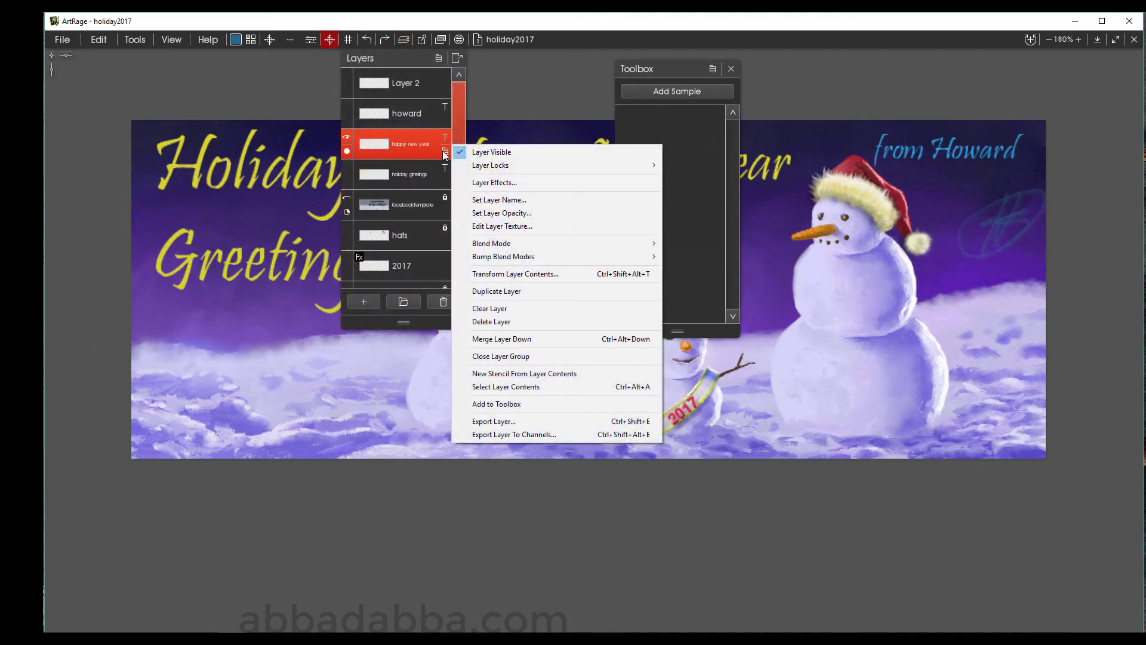
{"action": "left_click", "coordinate": [484, 403]}
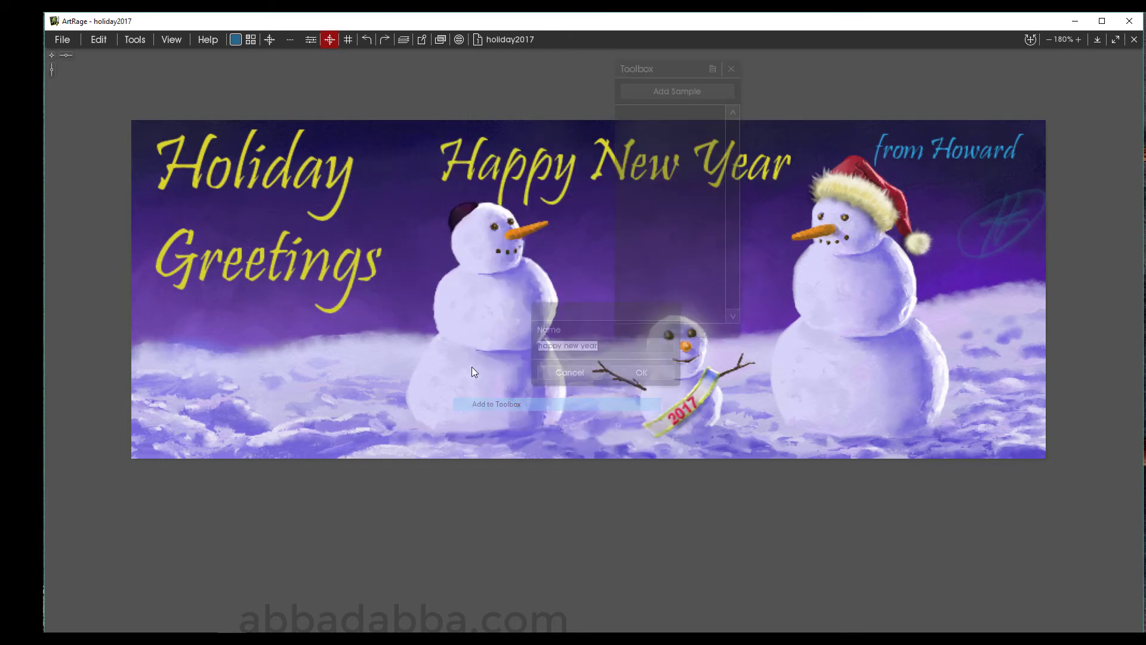
{"action": "left_click", "coordinate": [642, 371]}
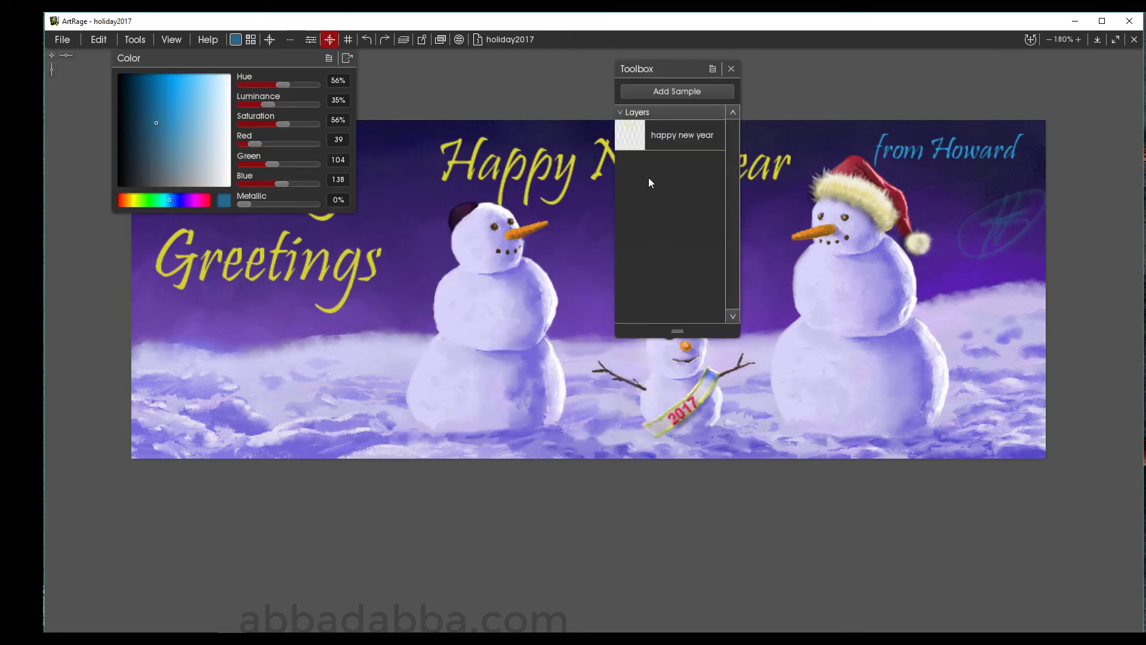
- Add a colour sample named 'blue' to the Toolbox
{"action": "left_click", "coordinate": [673, 91]}
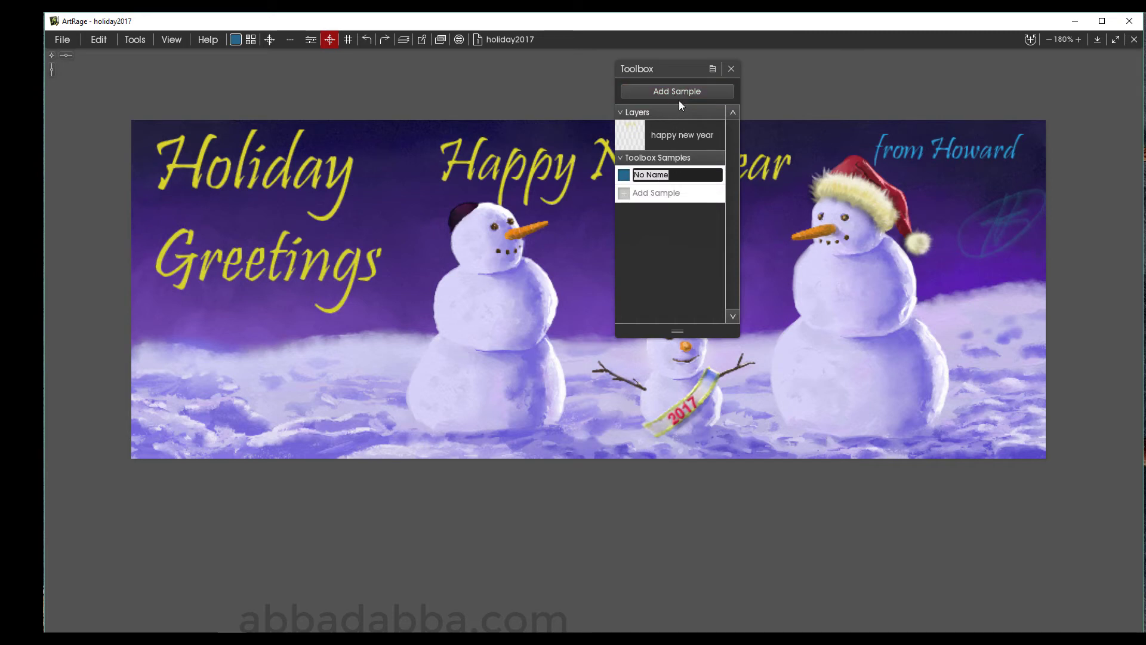
{"action": "type", "text": "blue"}
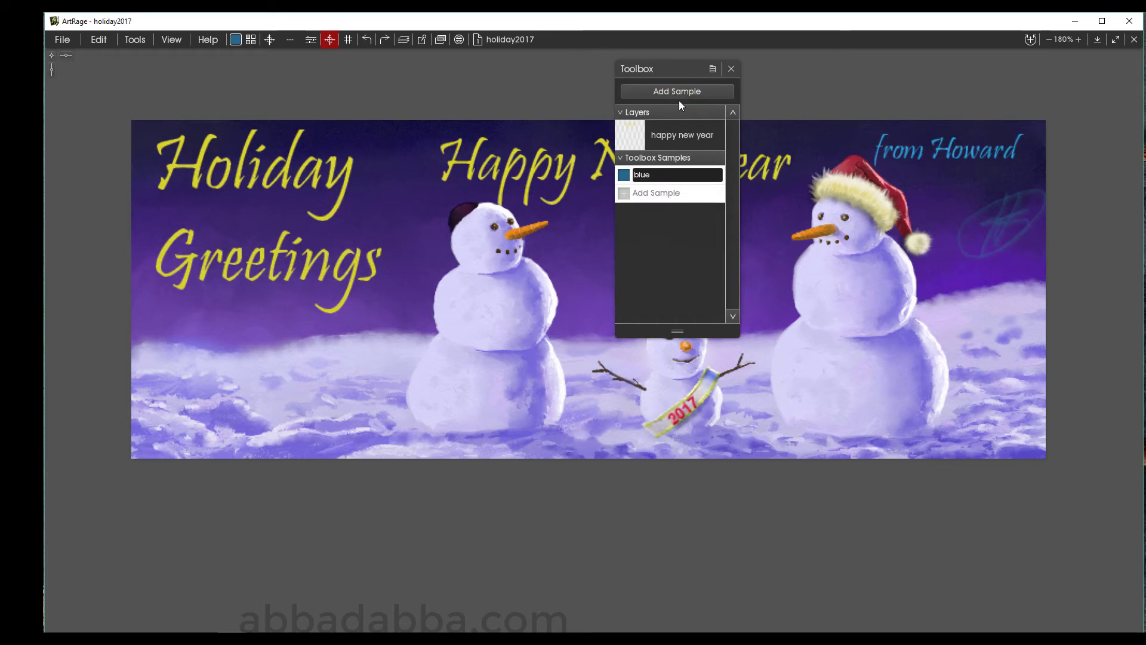
{"action": "key", "text": "Return"}
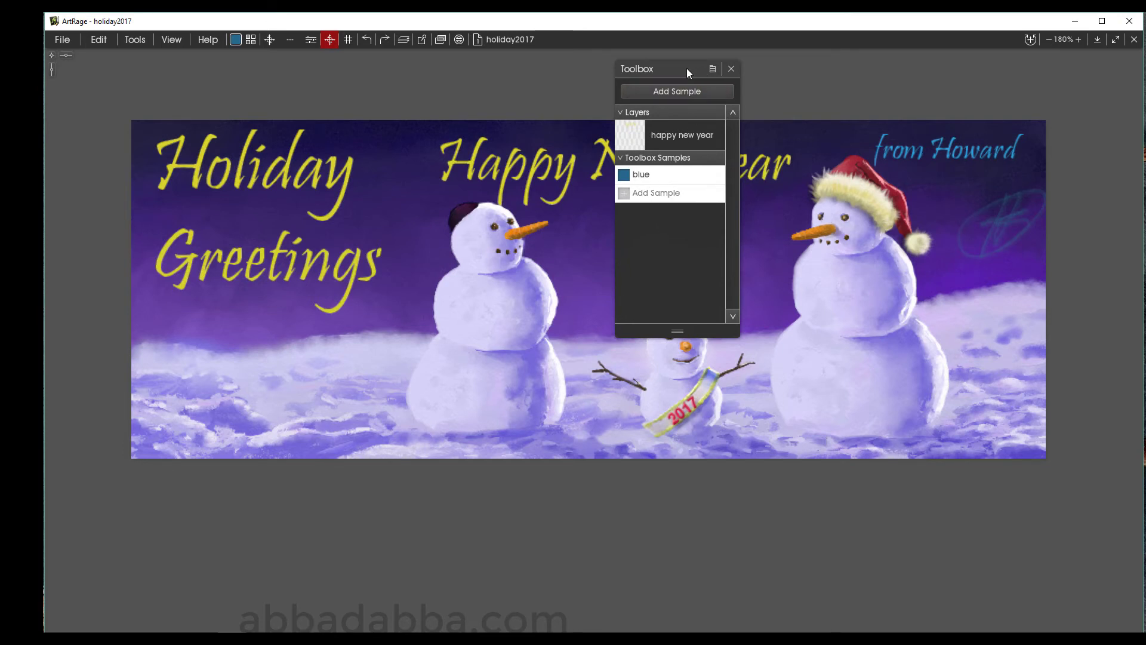
- Save the Toolbox to Documents as the toolbox file 'test 1' (.artbx)
{"action": "left_click_drag", "start_coordinate": [686, 68], "coordinate": [635, 136]}
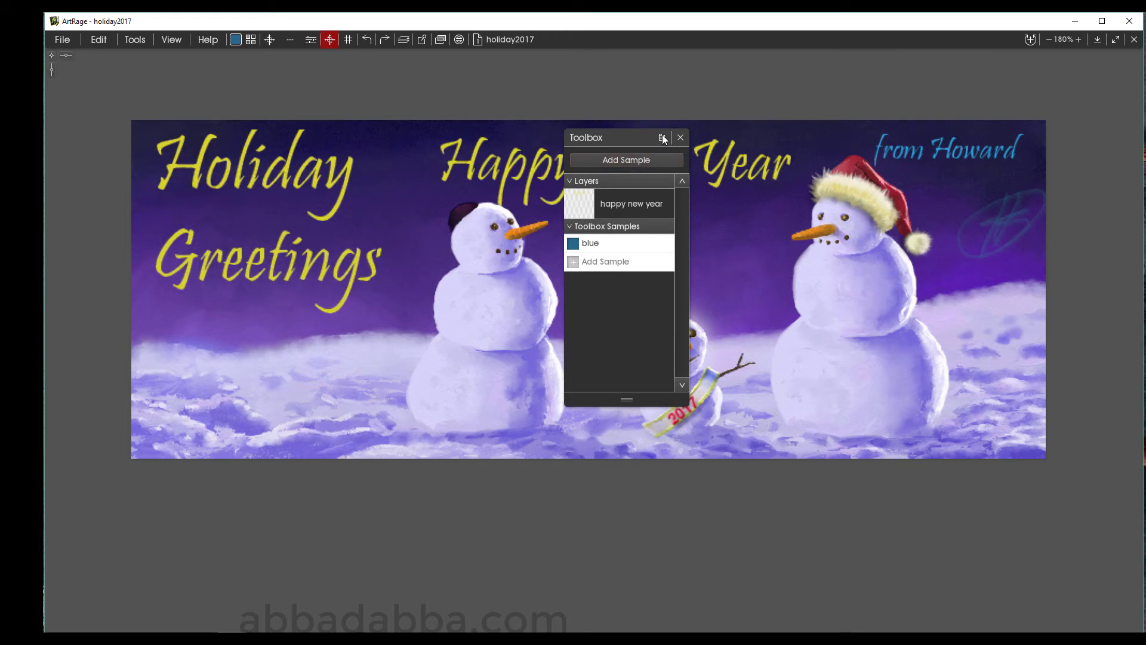
{"action": "left_click", "coordinate": [663, 138]}
{"action": "left_click", "coordinate": [693, 167]}
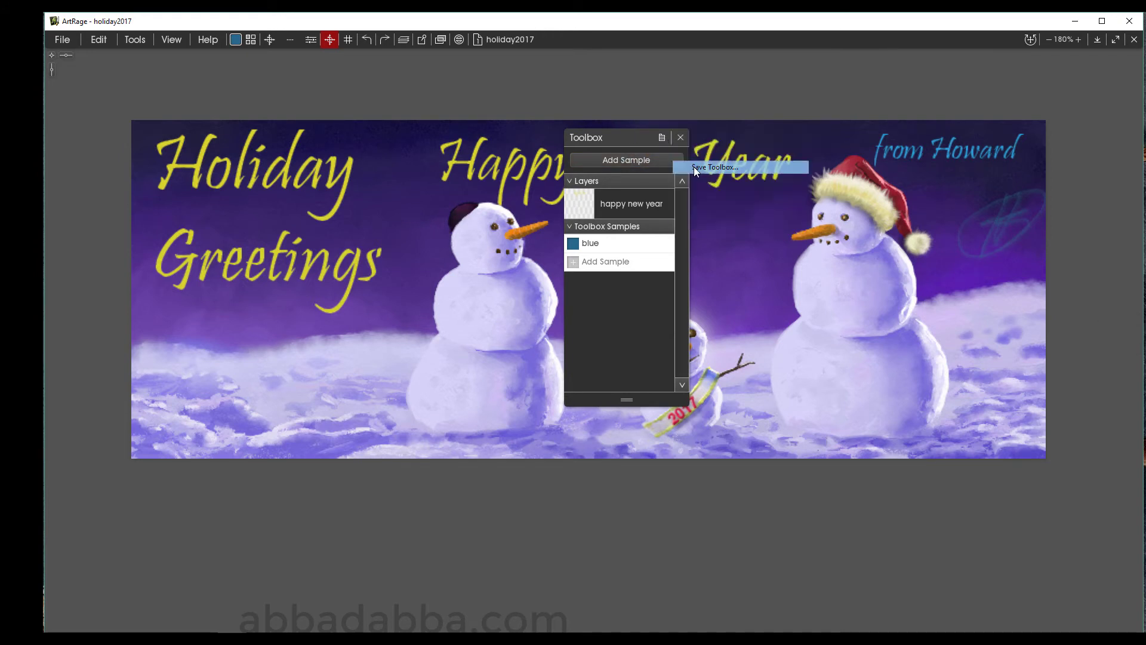
{"action": "left_click_drag", "start_coordinate": [102, 251], "coordinate": [759, 342]}
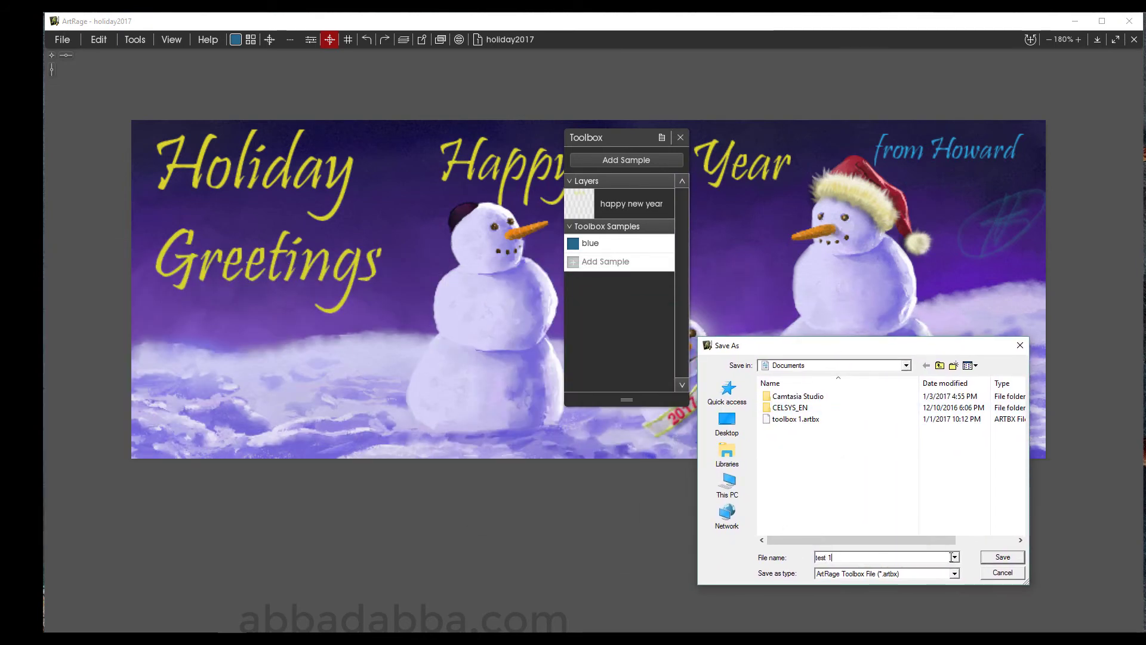
{"action": "left_click", "coordinate": [986, 557]}
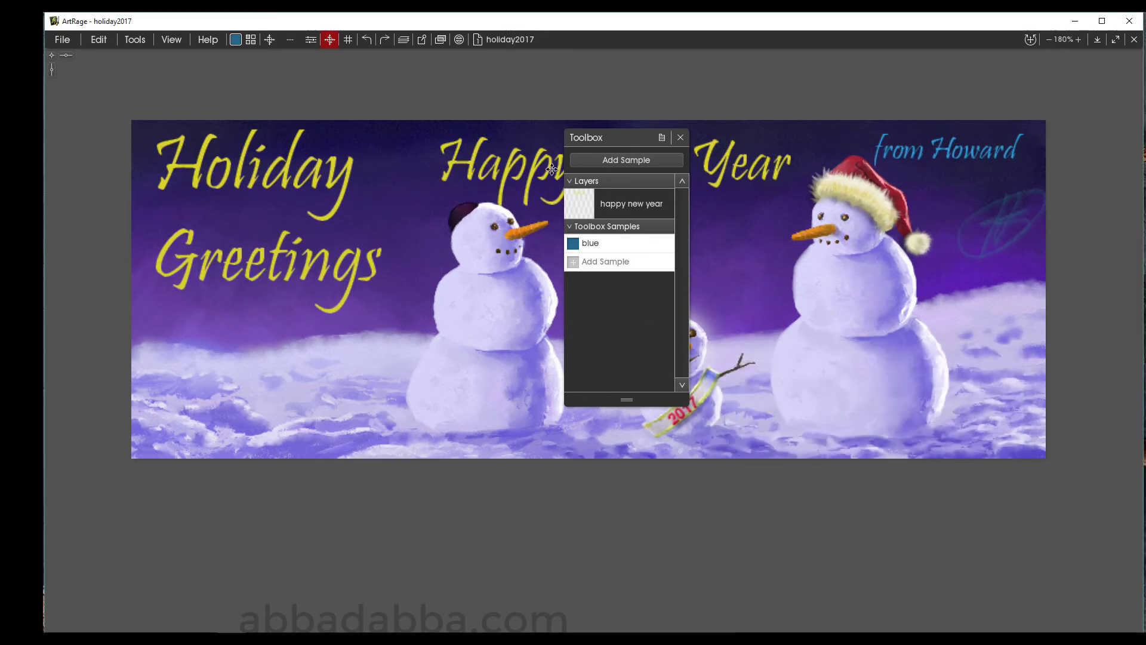
- Create a new blank Untitled painting at the default 851 × 315 px size
{"action": "left_click_drag", "start_coordinate": [618, 136], "coordinate": [652, 103]}
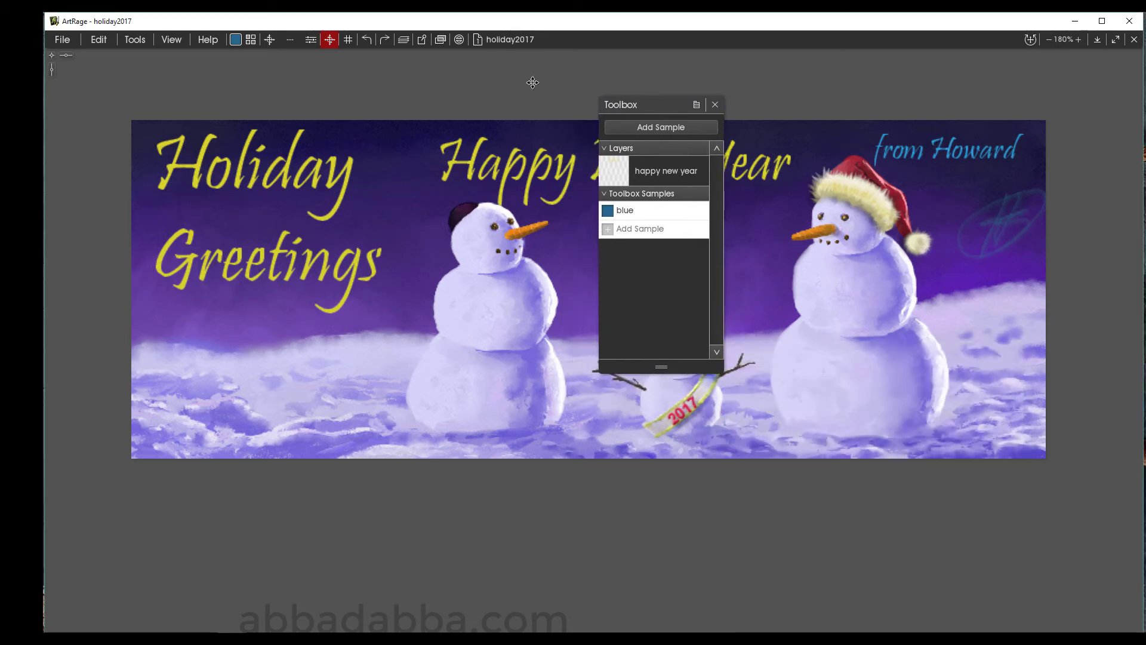
{"action": "left_click", "coordinate": [478, 40]}
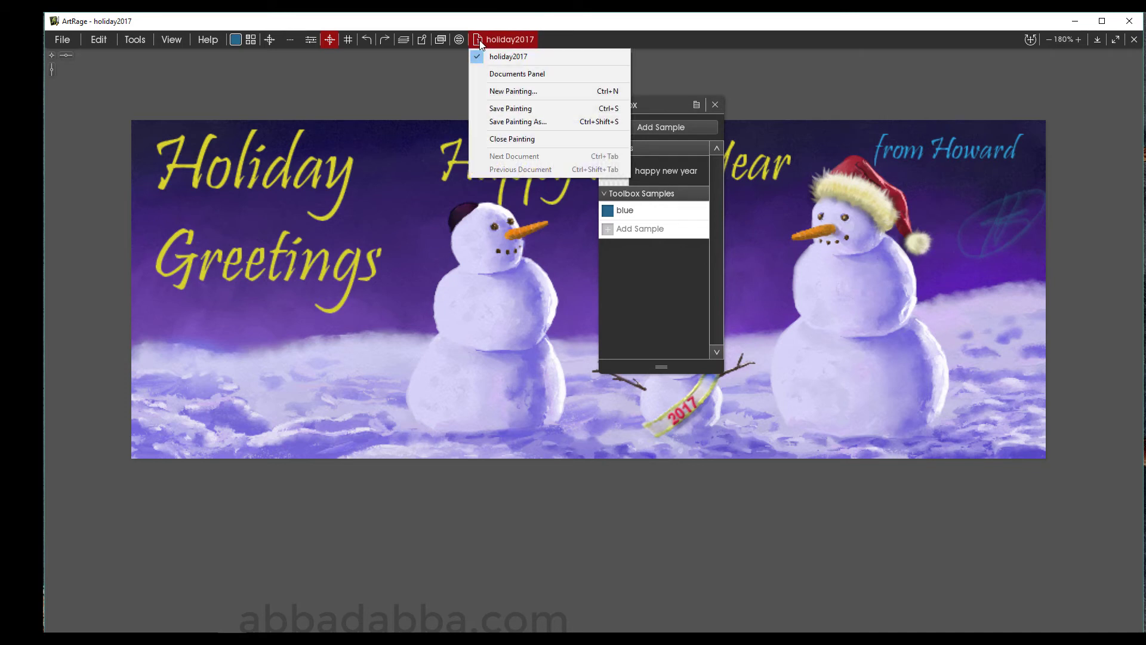
{"action": "left_click", "coordinate": [478, 91]}
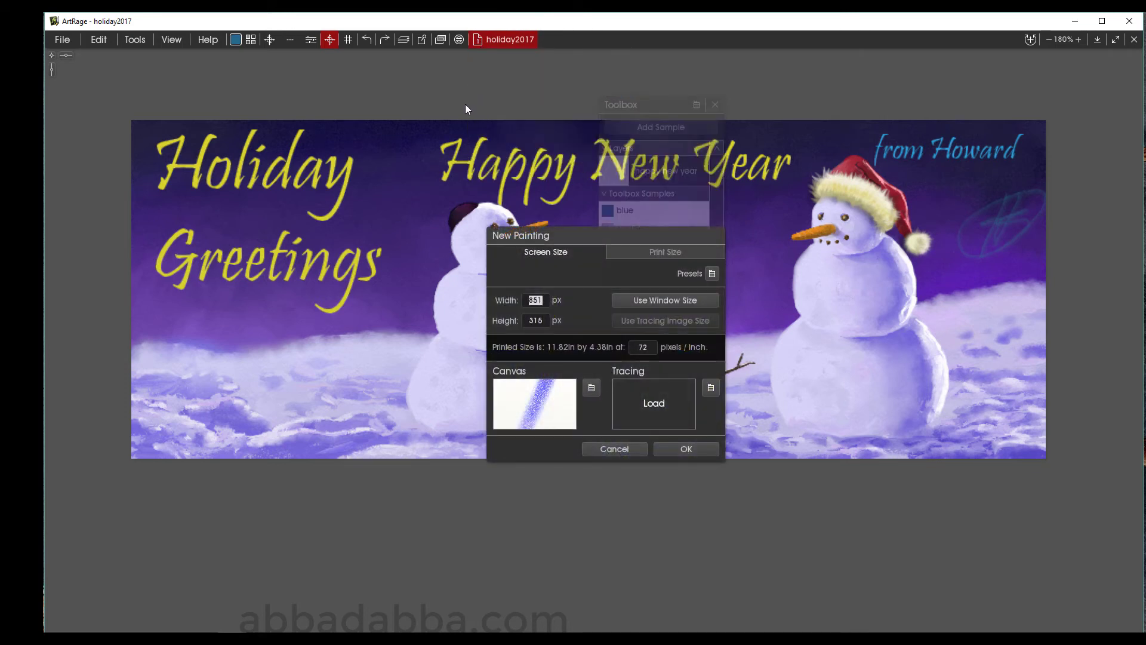
{"action": "left_click", "coordinate": [685, 448]}
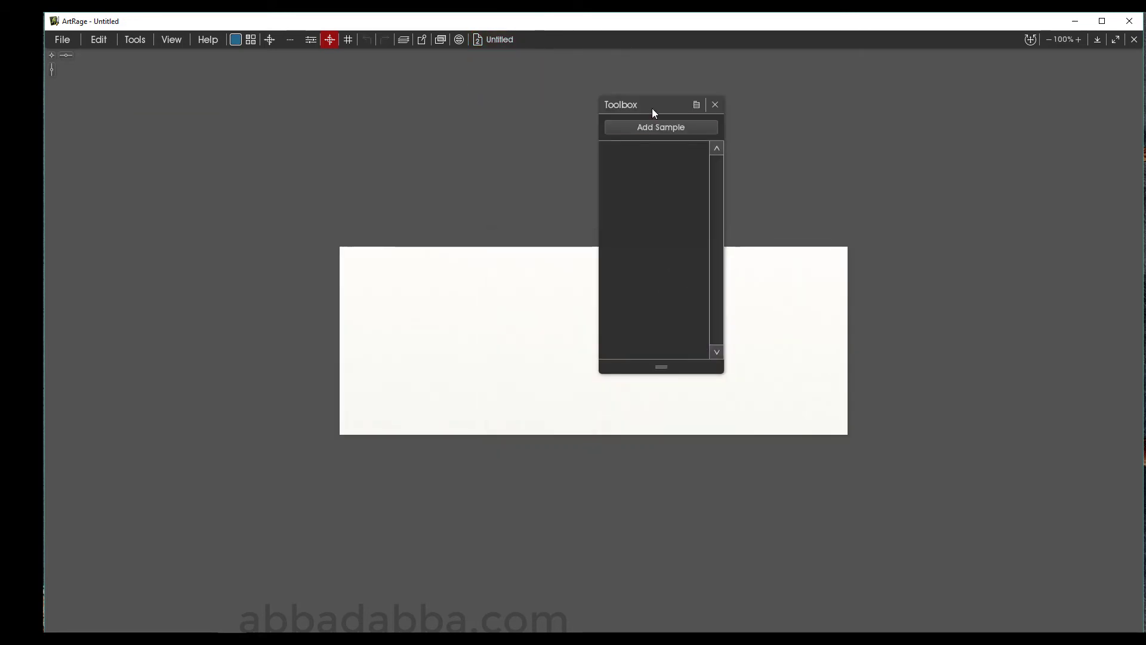
{"action": "mouse_move", "coordinate": [657, 113]}
{"action": "left_mouse_down"}
{"action": "mouse_move", "coordinate": [869, 160]}
{"action": "mouse_move", "coordinate": [952, 151]}
{"action": "left_mouse_up"}
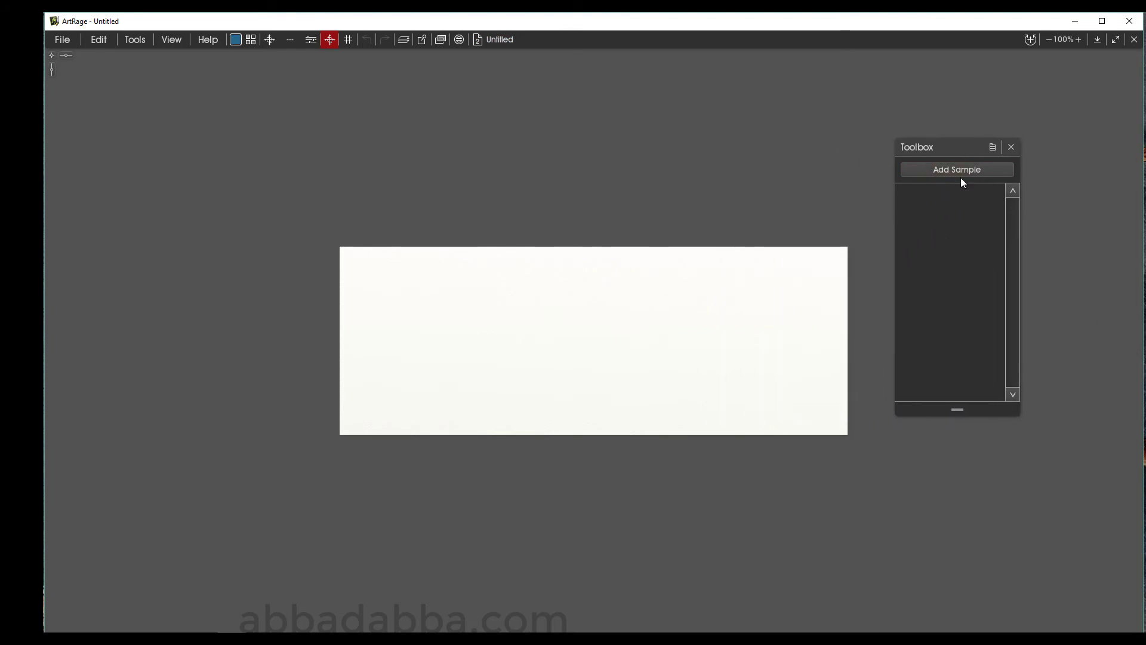
- Load the toolbox file test 1.artbx into the Toolbox
{"action": "left_click", "coordinate": [992, 148]}
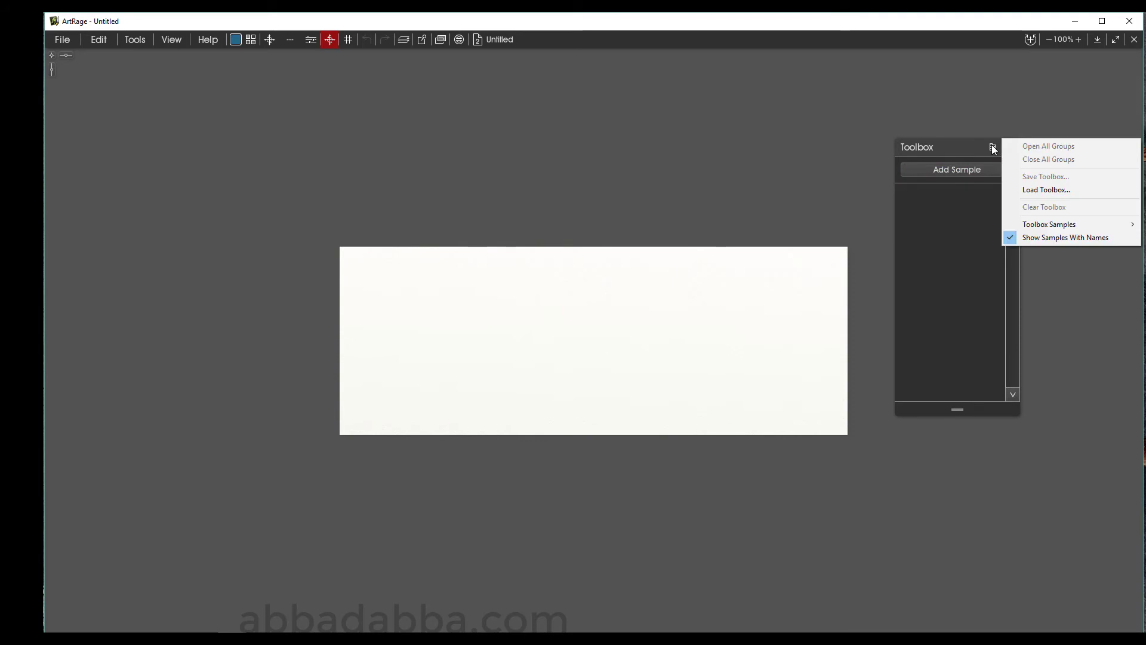
{"action": "left_click", "coordinate": [1021, 189]}
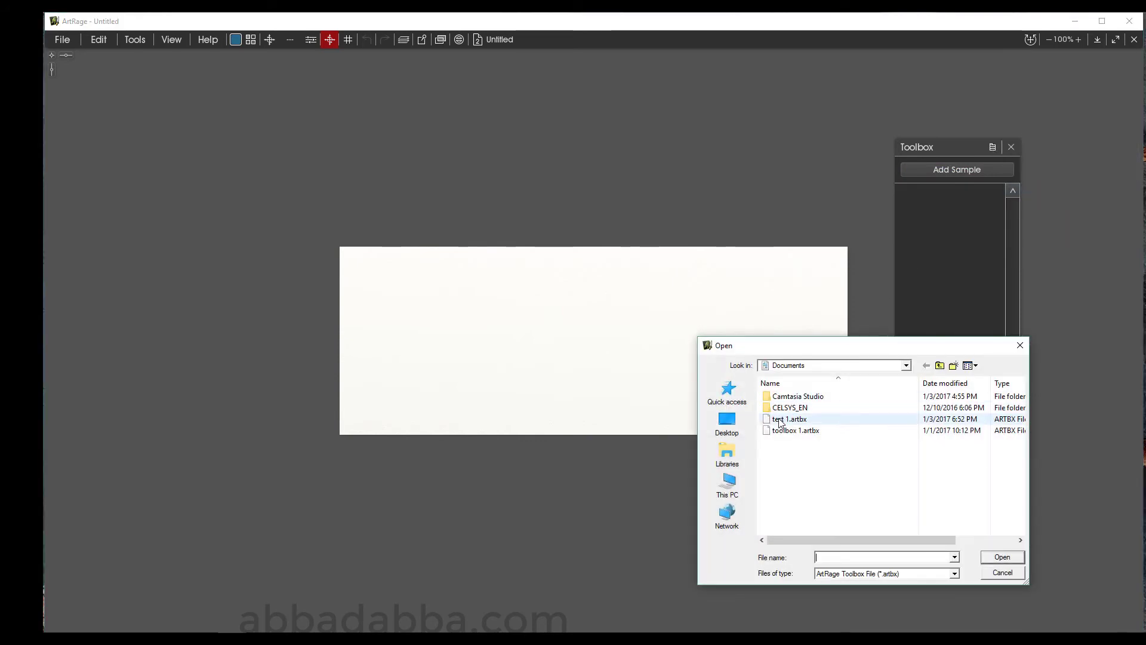
{"action": "left_click", "coordinate": [779, 420]}
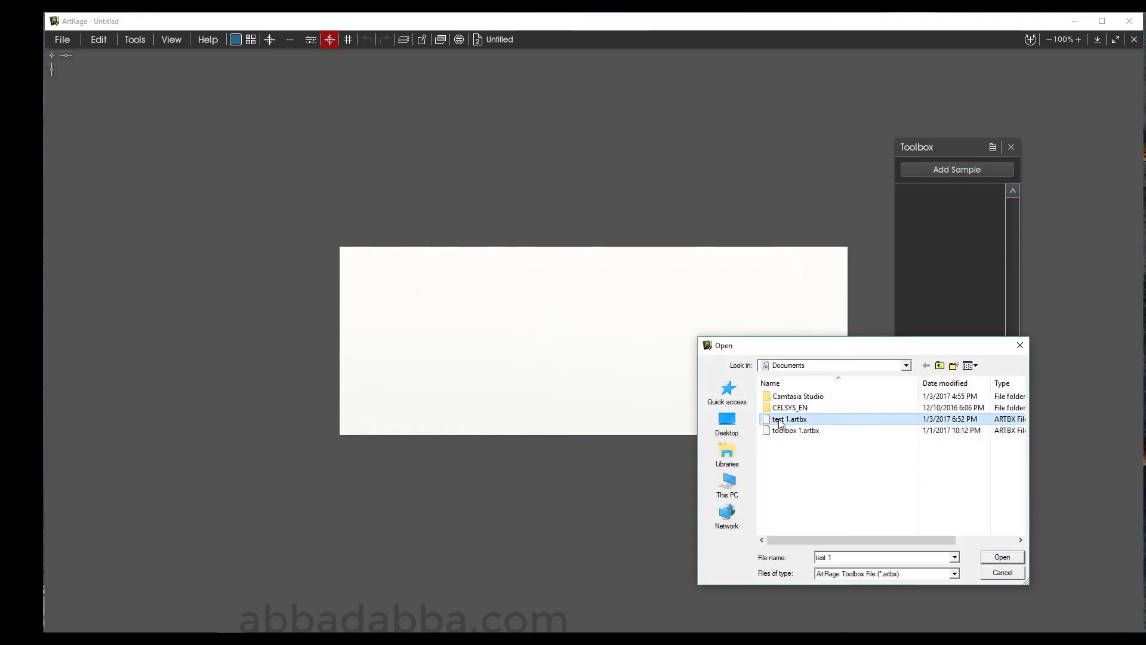
{"action": "left_click", "coordinate": [1002, 557]}
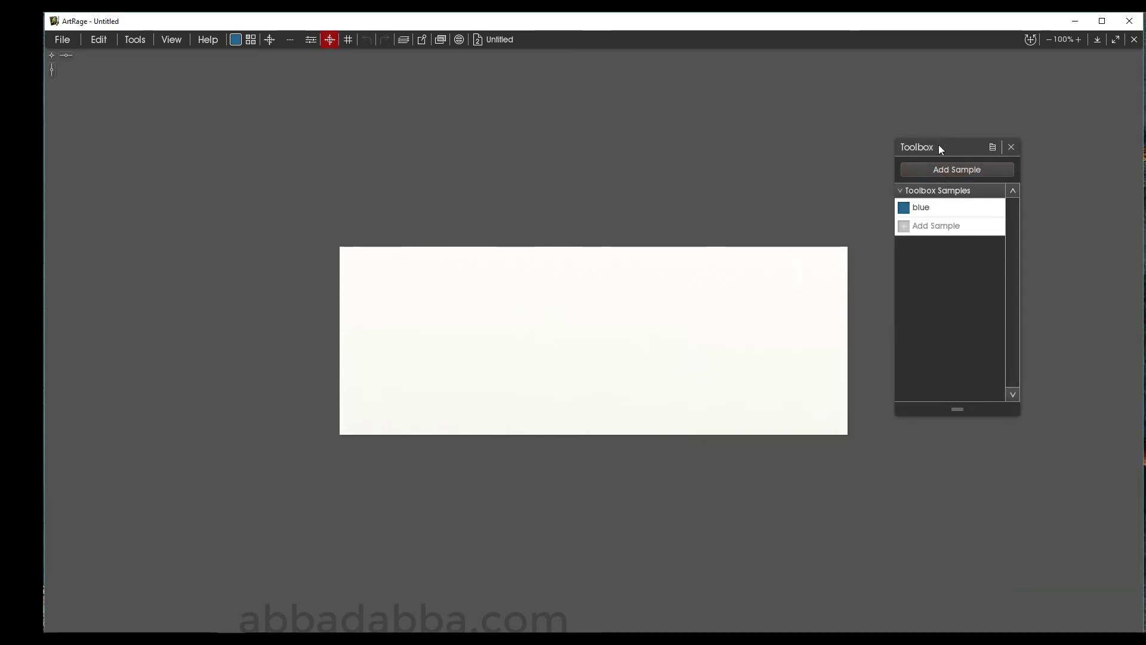
- Load toolbox 1.artbx, bringing in the Everlasting Oil preset and sample 'one'
{"action": "left_click", "coordinate": [992, 147]}
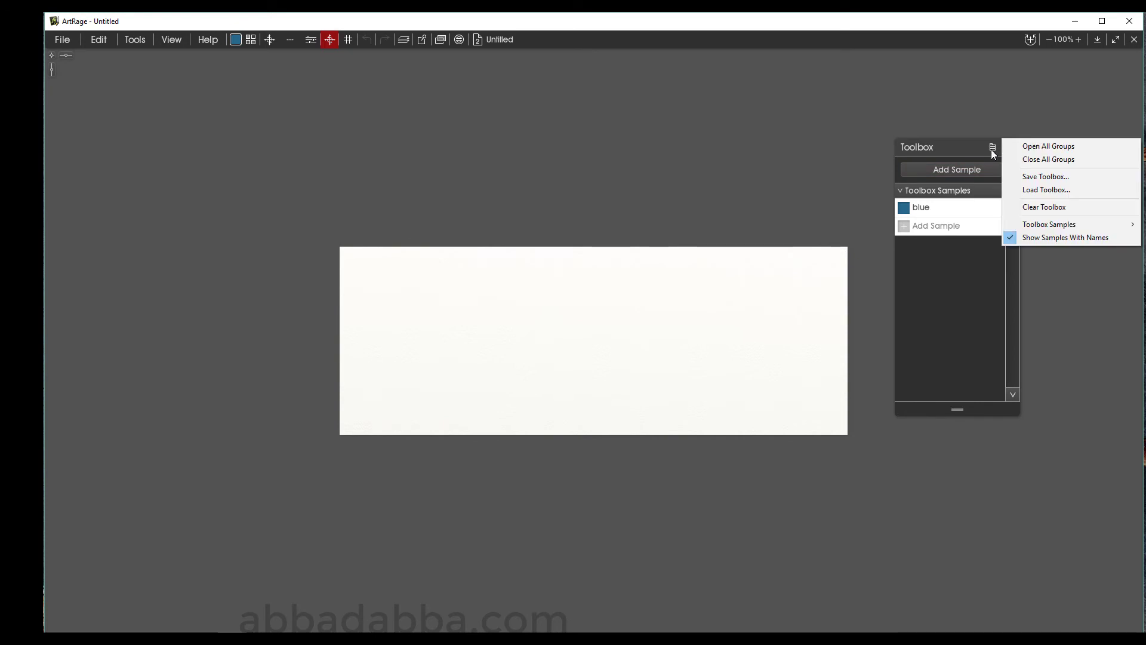
{"action": "left_click", "coordinate": [1015, 189]}
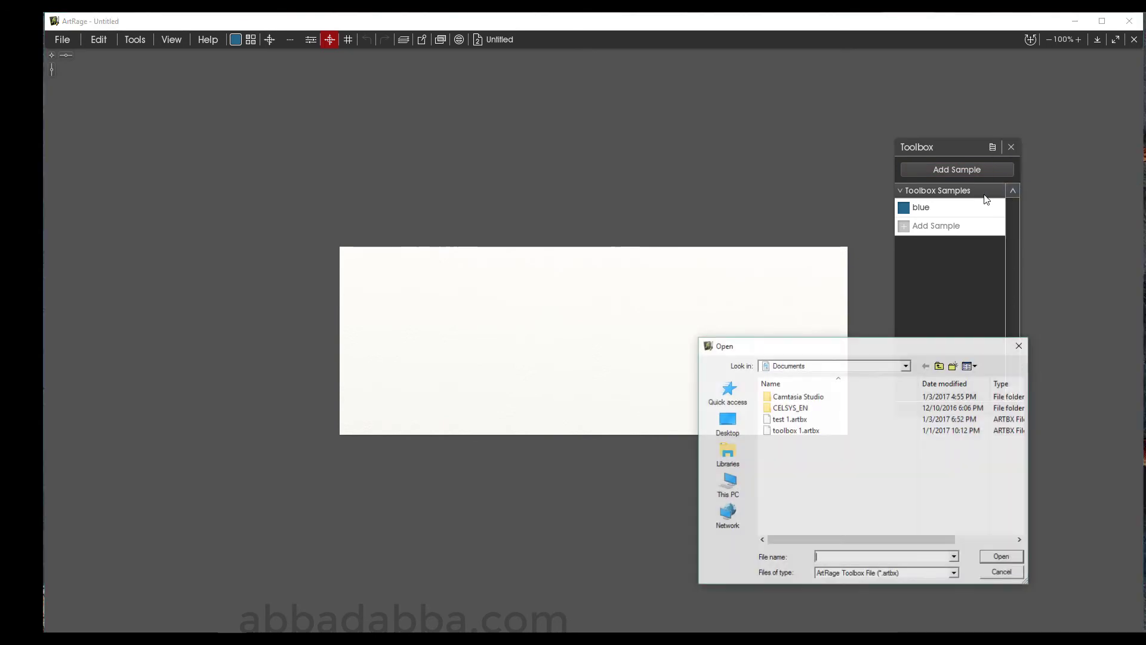
{"action": "left_click", "coordinate": [793, 430]}
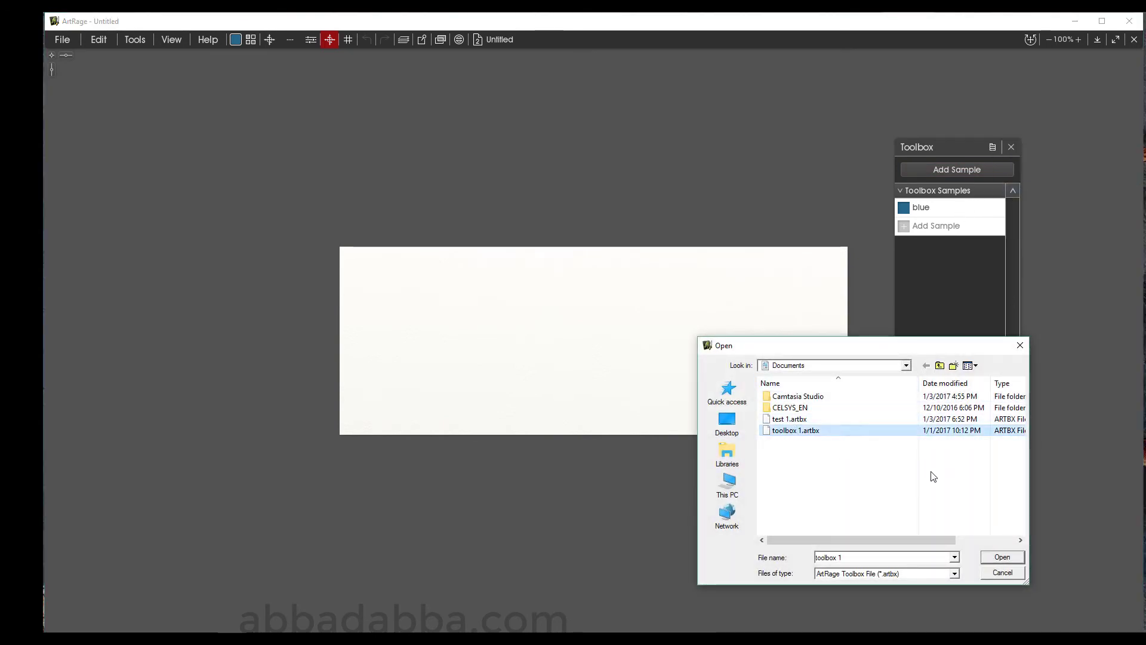
{"action": "left_click", "coordinate": [1003, 557]}
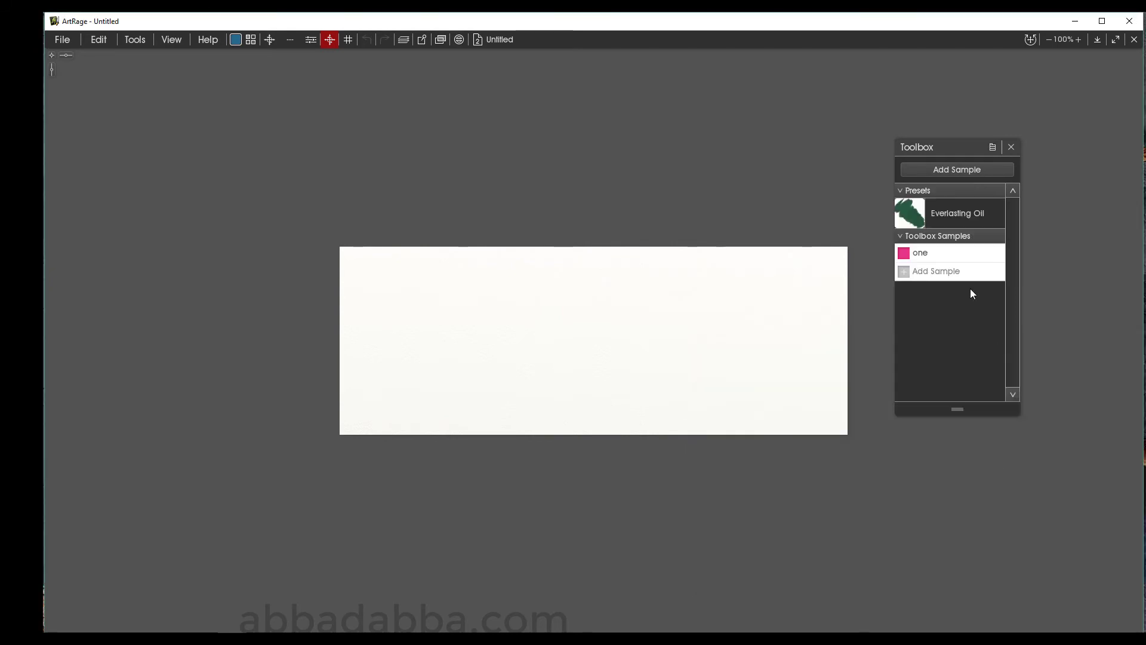
- Paint a looping blue Everlasting Oil stroke, then a pink-to-purple stroke with sample 'one'
{"action": "left_click", "coordinate": [928, 214]}
{"action": "mouse_move", "coordinate": [406, 322]}
{"action": "left_mouse_down"}
{"action": "mouse_move", "coordinate": [511, 305]}
{"action": "mouse_move", "coordinate": [445, 359]}
{"action": "mouse_move", "coordinate": [758, 305]}
{"action": "mouse_move", "coordinate": [805, 339]}
{"action": "mouse_move", "coordinate": [833, 323]}
{"action": "left_mouse_up"}
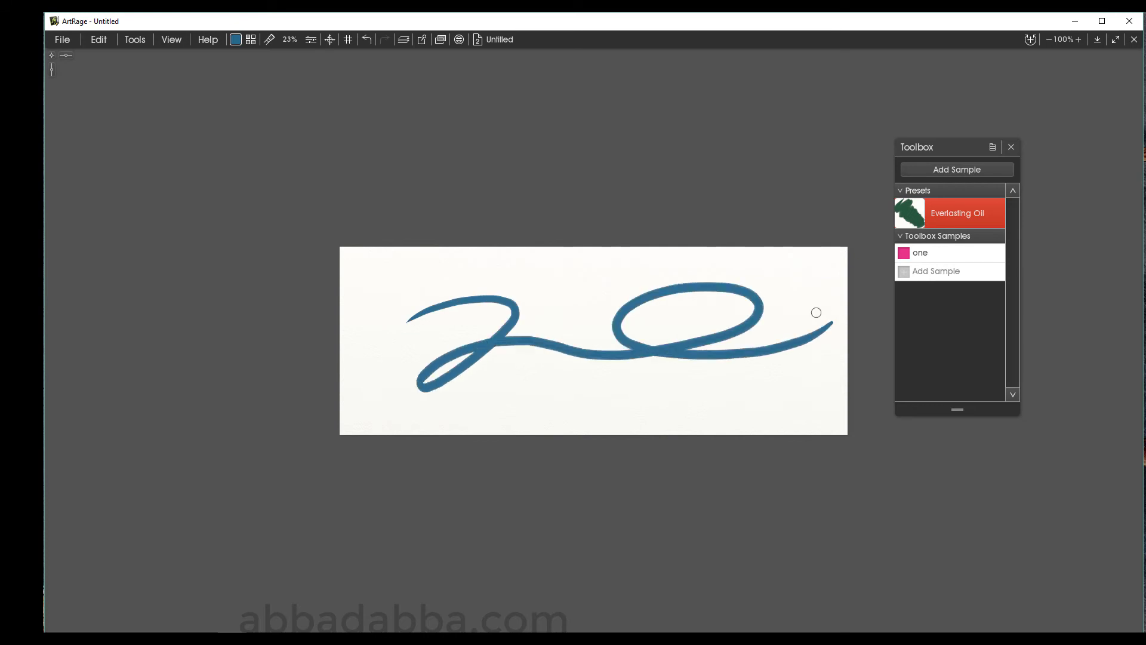
{"action": "left_click", "coordinate": [938, 256]}
{"action": "mouse_move", "coordinate": [564, 289]}
{"action": "left_mouse_down"}
{"action": "mouse_move", "coordinate": [528, 342]}
{"action": "mouse_move", "coordinate": [582, 346]}
{"action": "mouse_move", "coordinate": [575, 403]}
{"action": "mouse_move", "coordinate": [676, 409]}
{"action": "mouse_move", "coordinate": [795, 347]}
{"action": "mouse_move", "coordinate": [585, 281]}
{"action": "mouse_move", "coordinate": [390, 276]}
{"action": "left_mouse_up"}
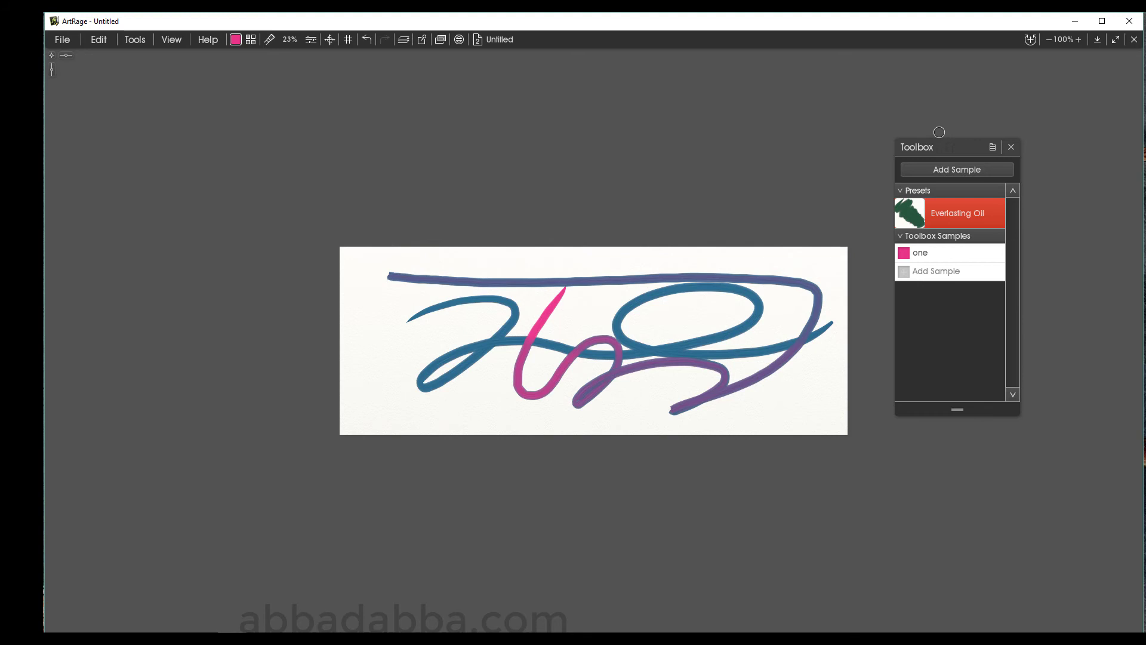
- Switch to holiday2017 and load the test 1.artbx toolbox holding the 'blue' sample
{"action": "left_click", "coordinate": [493, 40]}
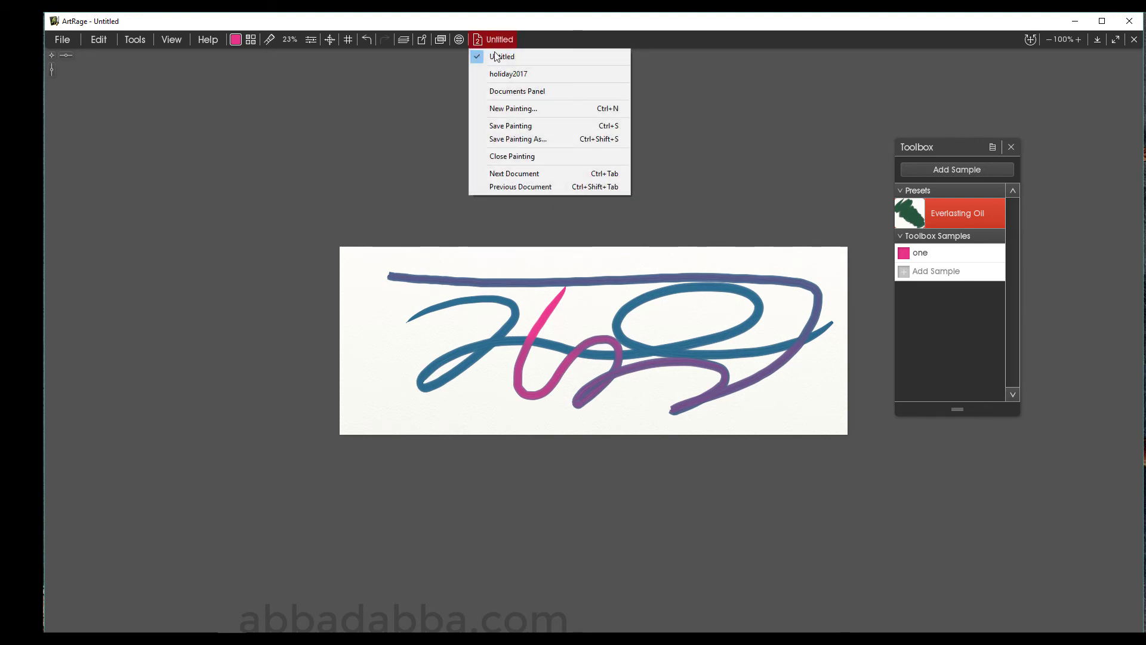
{"action": "left_click", "coordinate": [496, 74]}
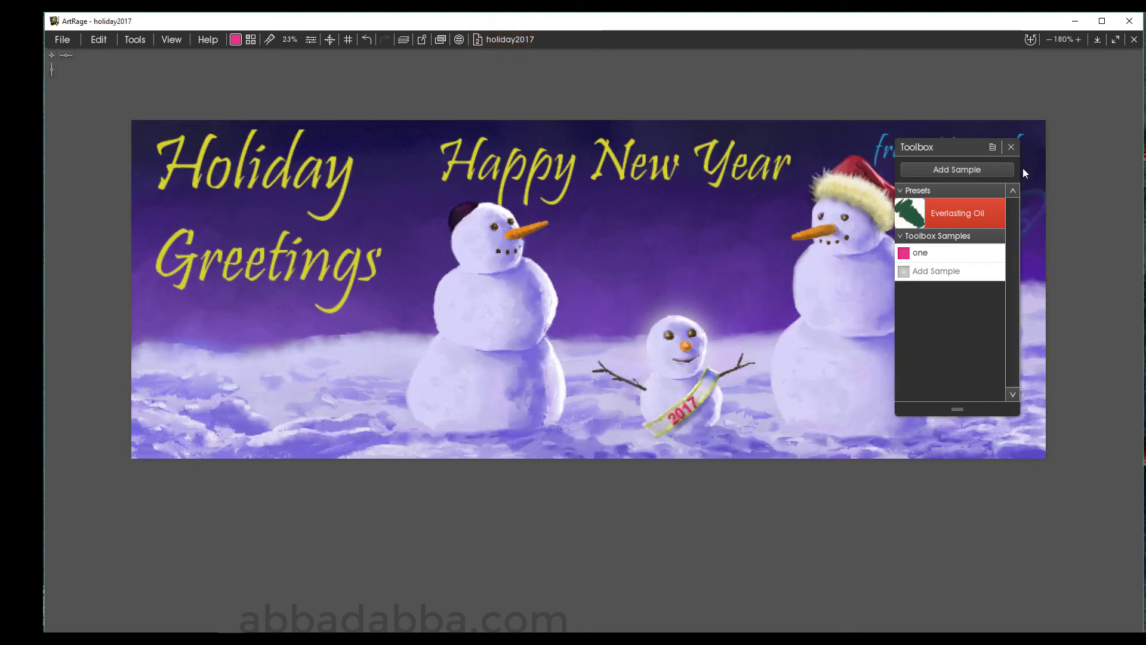
{"action": "left_click", "coordinate": [992, 147]}
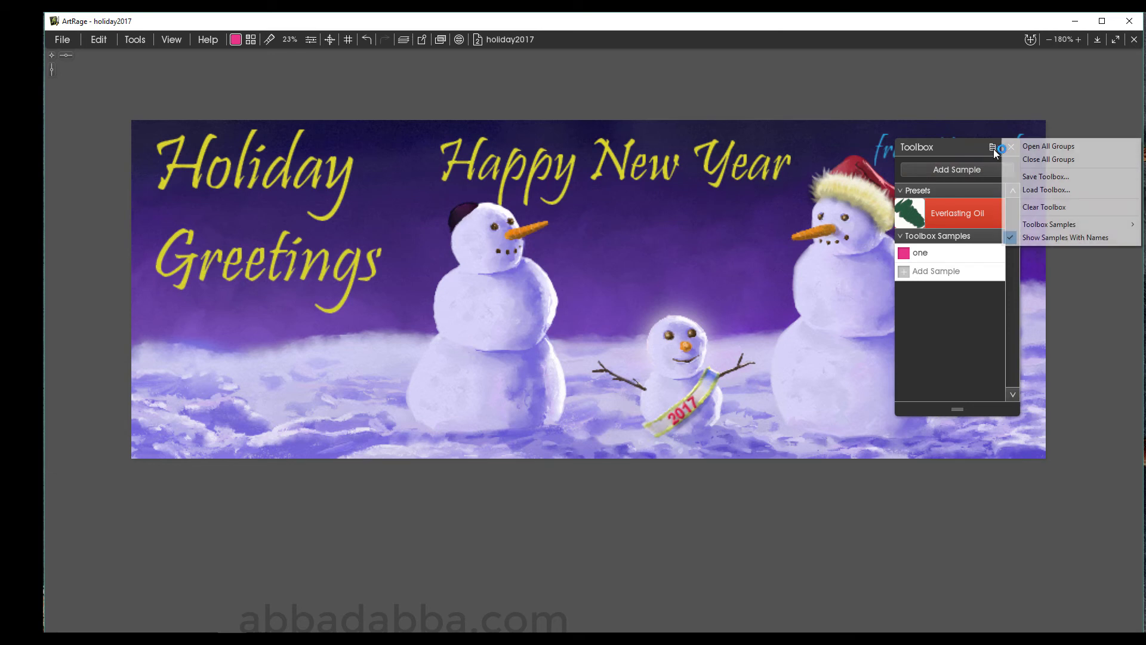
{"action": "left_click", "coordinate": [1021, 190]}
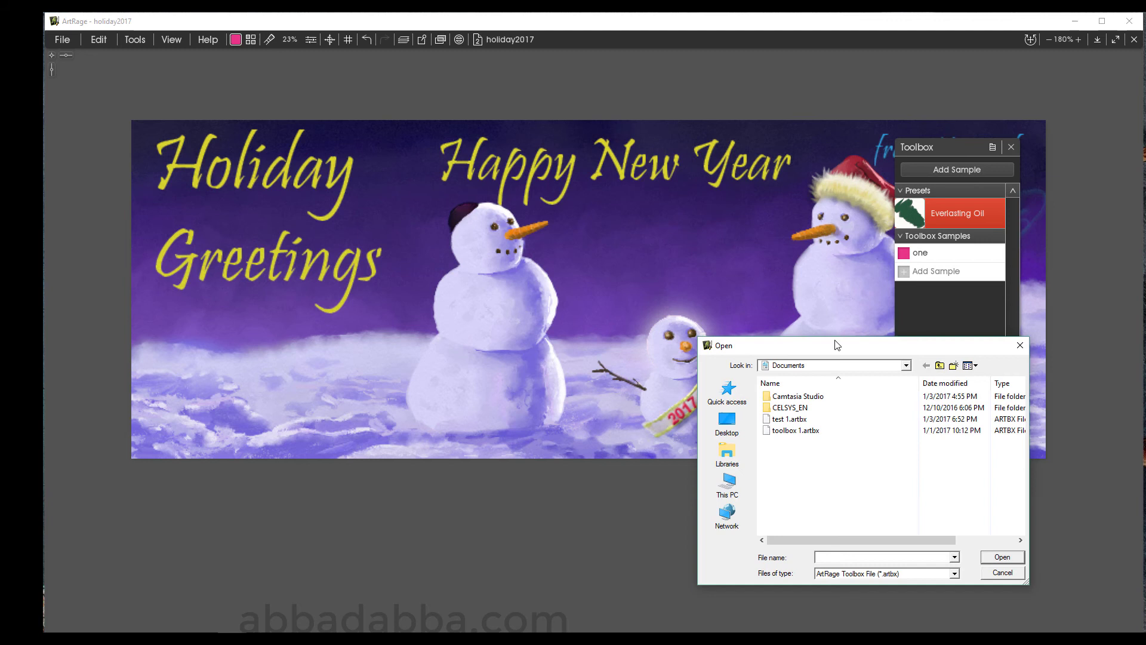
{"action": "left_click", "coordinate": [783, 423]}
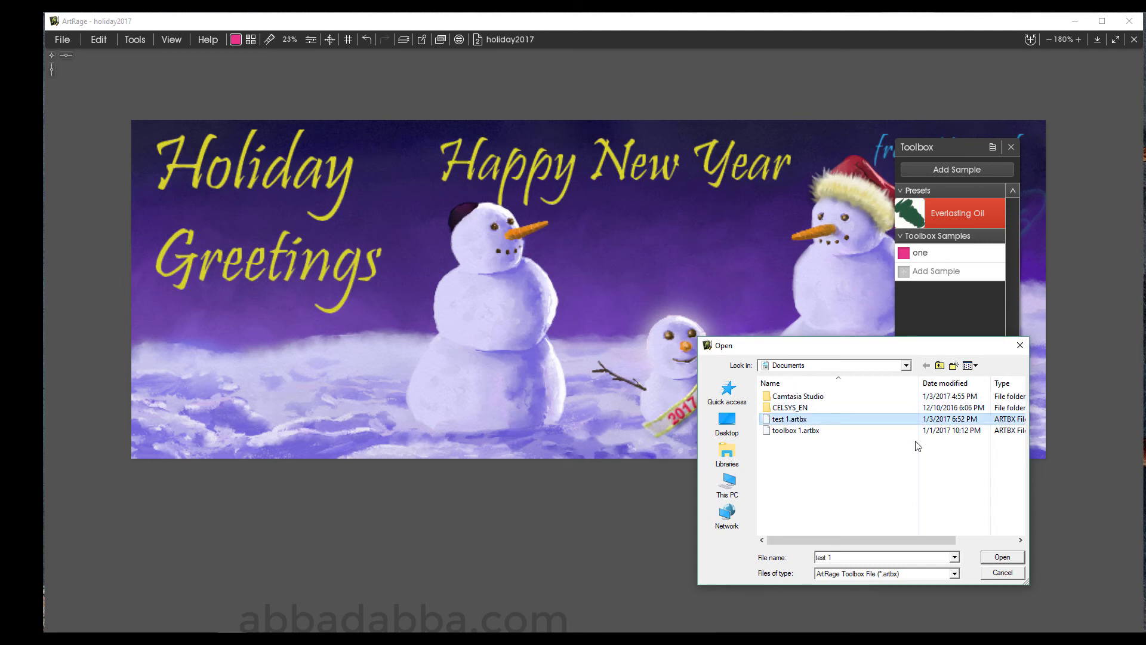
{"action": "left_click", "coordinate": [1004, 558]}
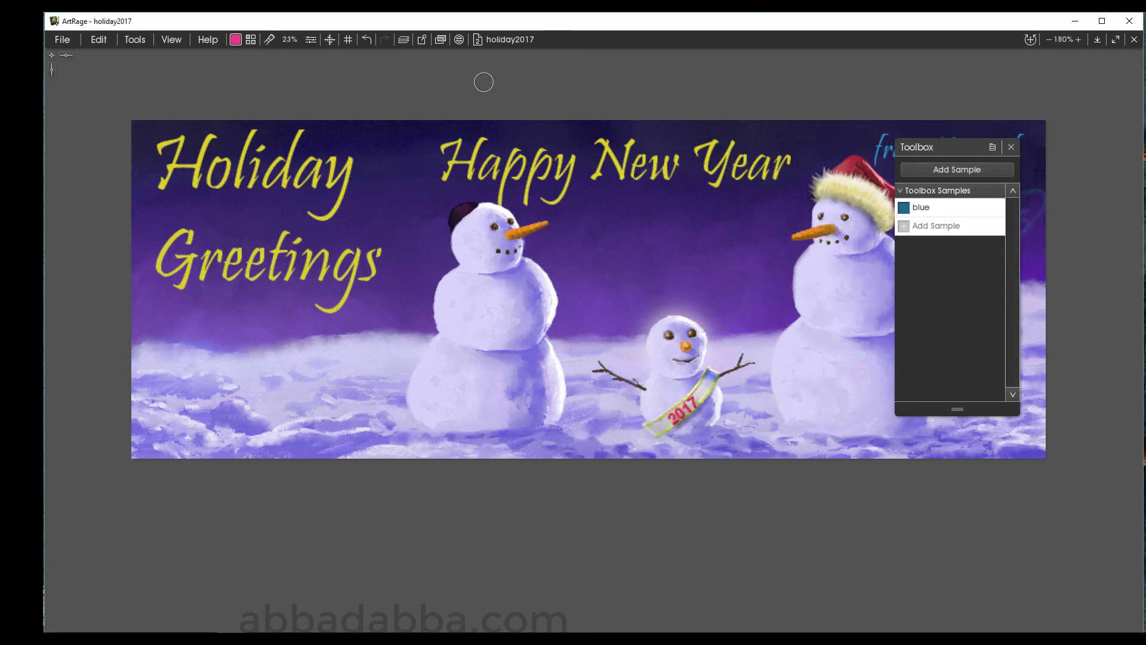
- Switch to the Untitled painting and close it with Don't Save
{"action": "left_click", "coordinate": [477, 41]}
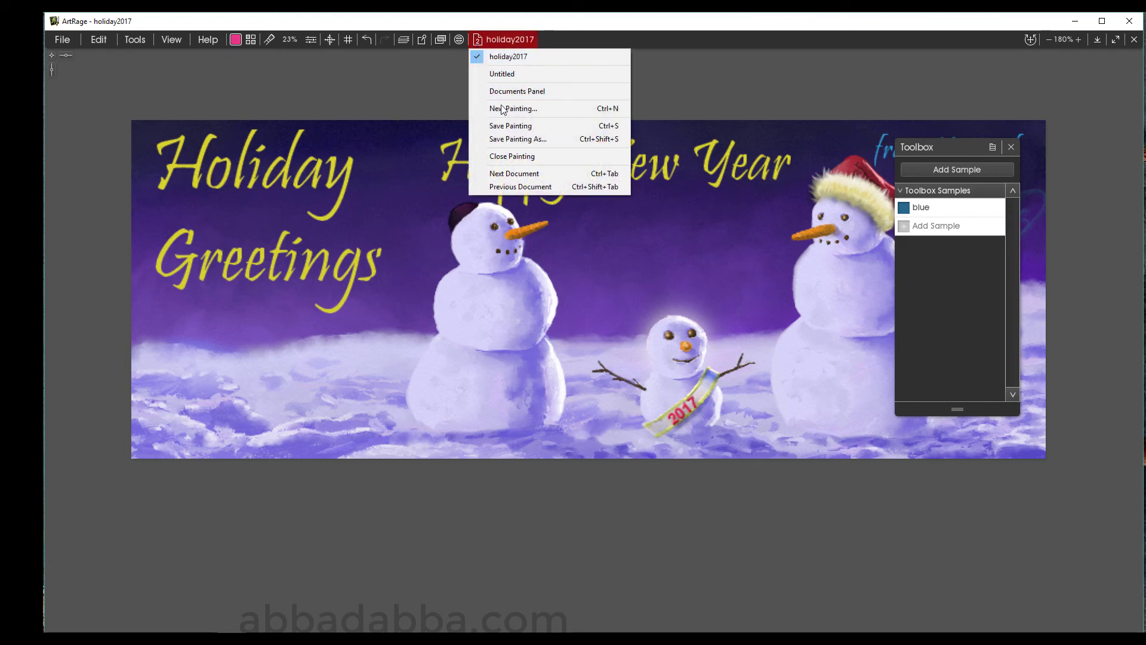
{"action": "left_click", "coordinate": [507, 75]}
{"action": "left_click", "coordinate": [493, 40]}
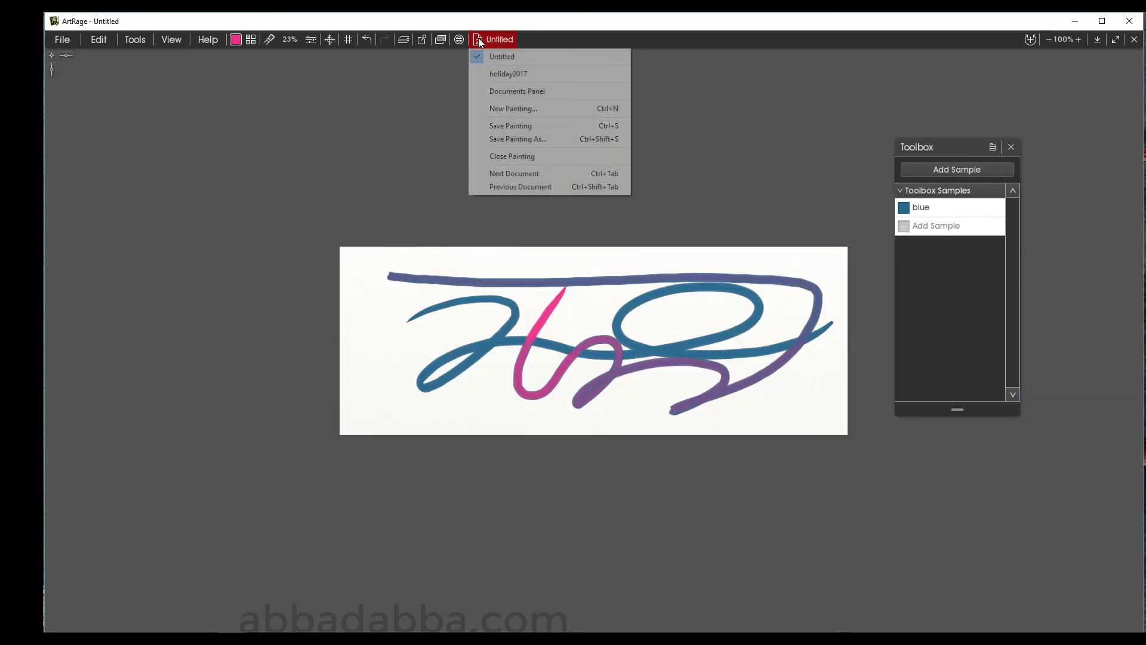
{"action": "left_click", "coordinate": [498, 157]}
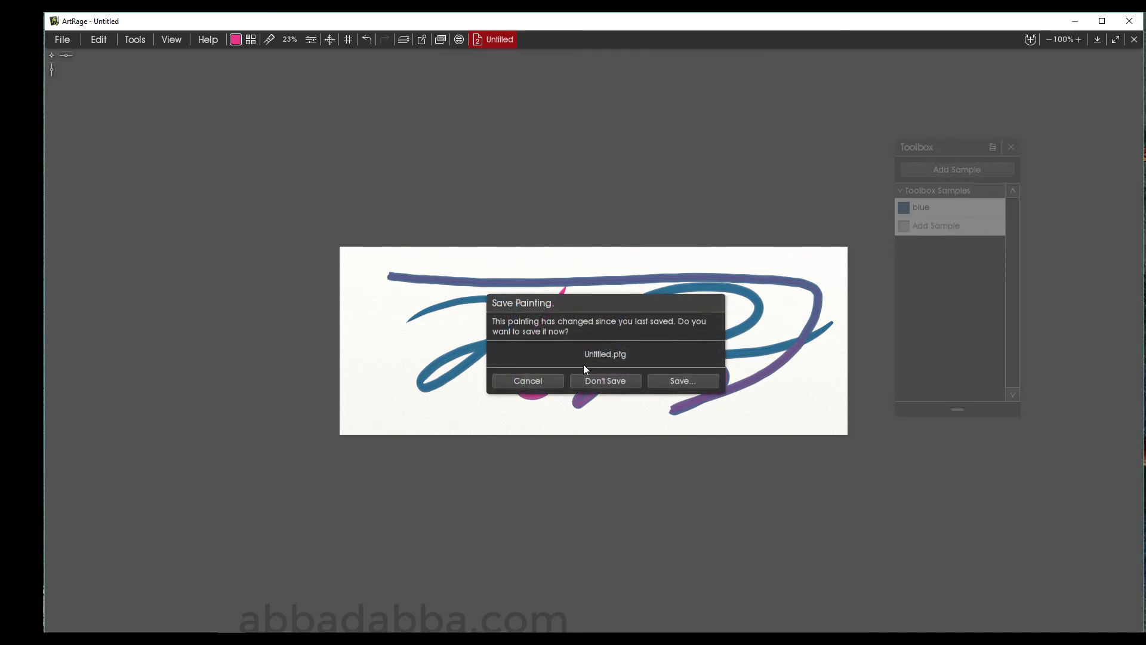
{"action": "left_click", "coordinate": [588, 382]}
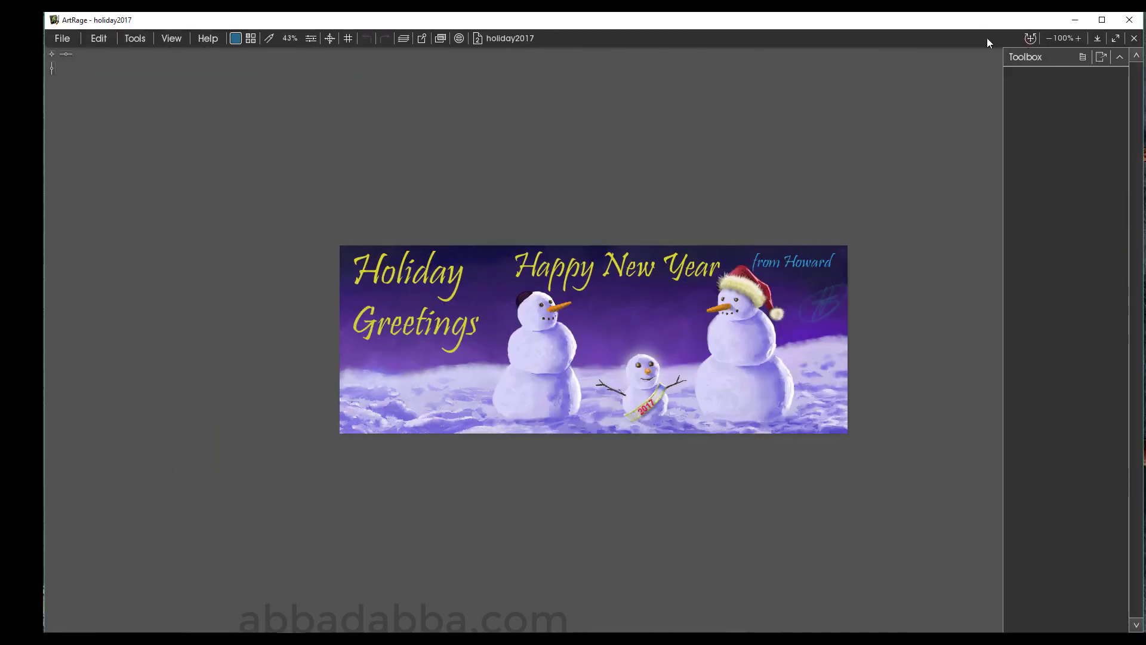
- Show the canvas navigation dial and zoom the card to 200%, further in, then back to 100%
{"action": "left_click", "coordinate": [1030, 37]}
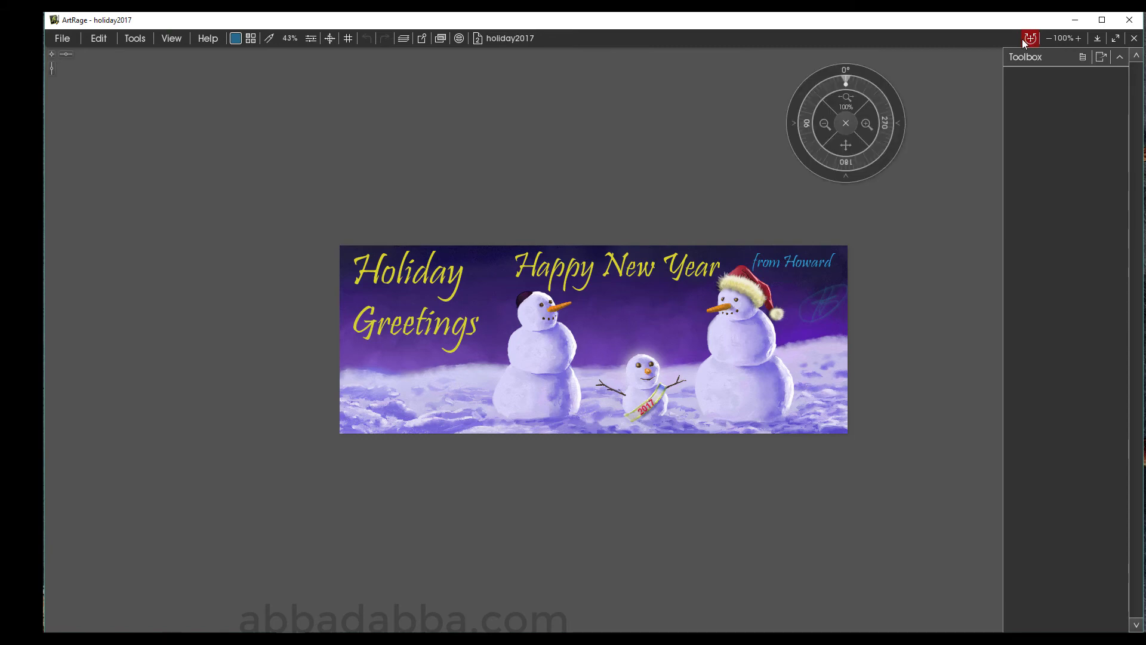
{"action": "left_click_drag", "start_coordinate": [848, 105], "coordinate": [858, 128]}
{"action": "left_click", "coordinate": [867, 124]}
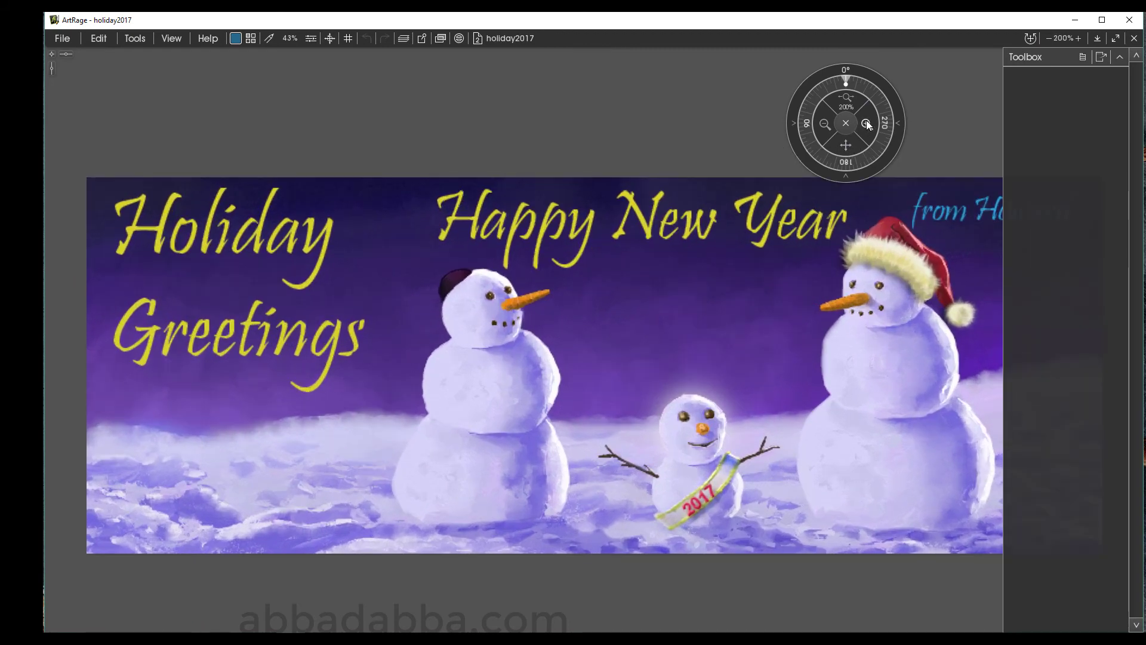
{"action": "left_click", "coordinate": [867, 123]}
{"action": "left_click", "coordinate": [825, 122]}
{"action": "left_click", "coordinate": [824, 122]}
- Move the dial lower, tilt the canvas, reset rotation to level, then zoom to about 191%
{"action": "mouse_move", "coordinate": [804, 127]}
{"action": "left_mouse_down"}
{"action": "mouse_move", "coordinate": [794, 114]}
{"action": "mouse_move", "coordinate": [803, 103]}
{"action": "mouse_move", "coordinate": [798, 143]}
{"action": "left_mouse_up"}
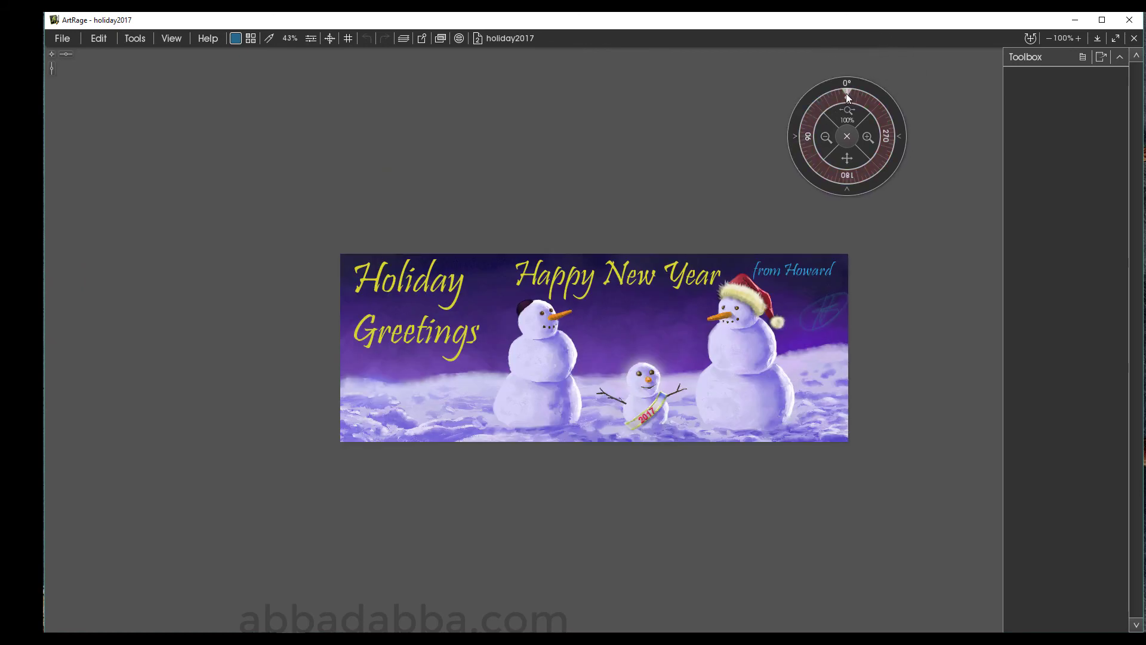
{"action": "mouse_move", "coordinate": [846, 93]}
{"action": "left_mouse_down"}
{"action": "mouse_move", "coordinate": [866, 117]}
{"action": "mouse_move", "coordinate": [851, 96]}
{"action": "mouse_move", "coordinate": [808, 124]}
{"action": "mouse_move", "coordinate": [862, 104]}
{"action": "left_mouse_up"}
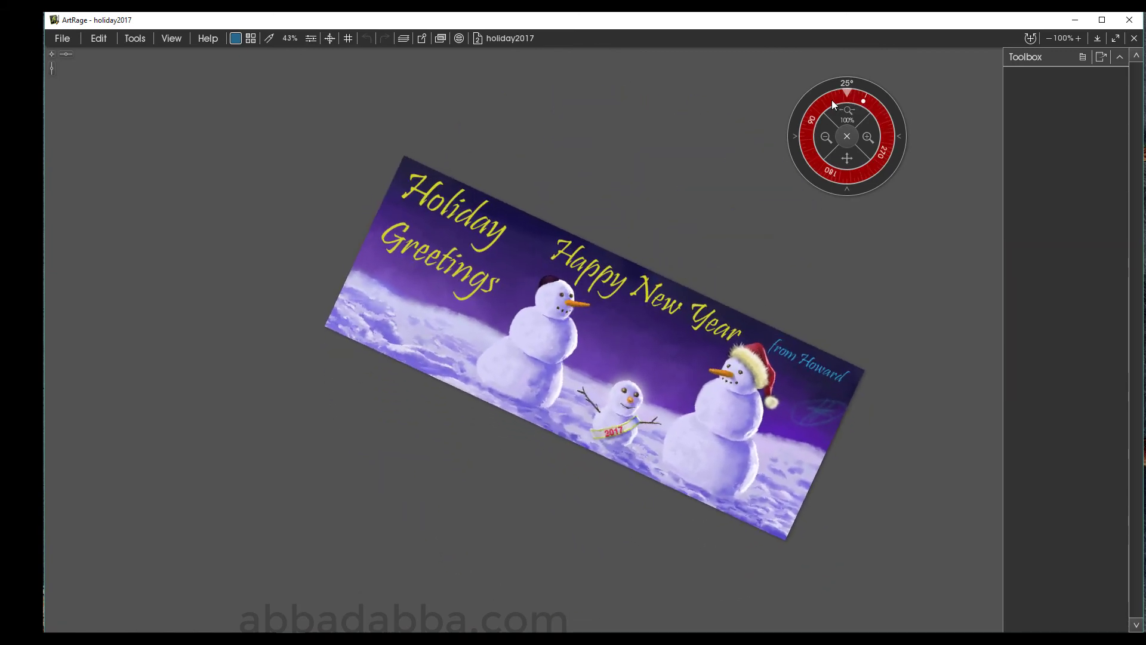
{"action": "left_click", "coordinate": [846, 93]}
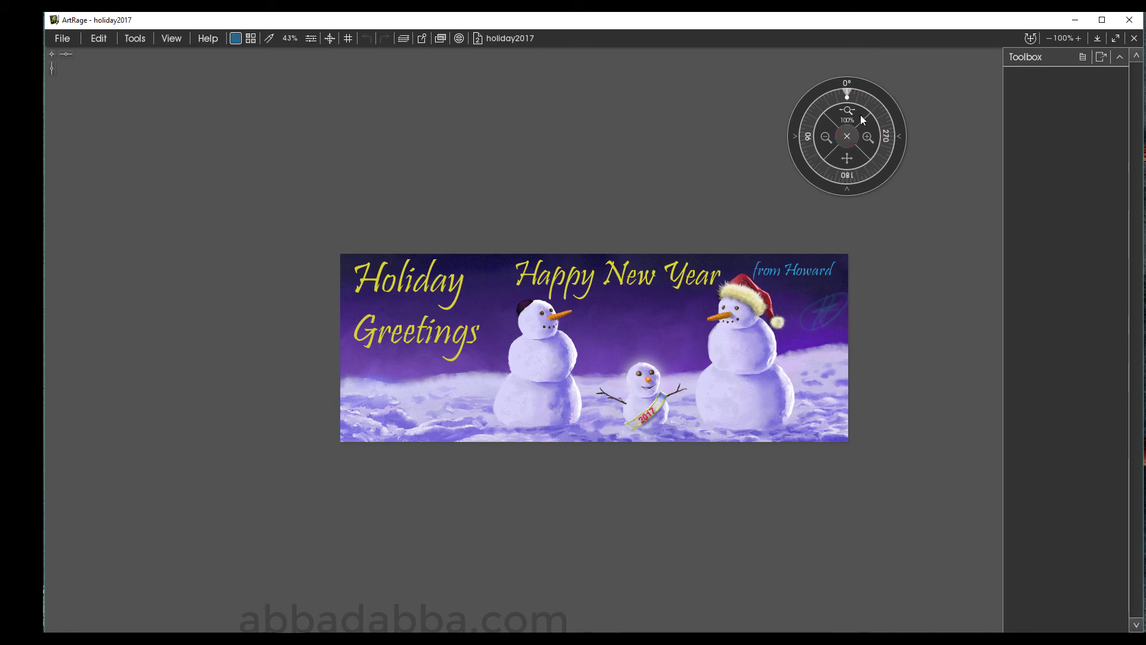
{"action": "left_click_drag", "start_coordinate": [855, 112], "coordinate": [862, 108]}
{"action": "left_click", "coordinate": [847, 113]}
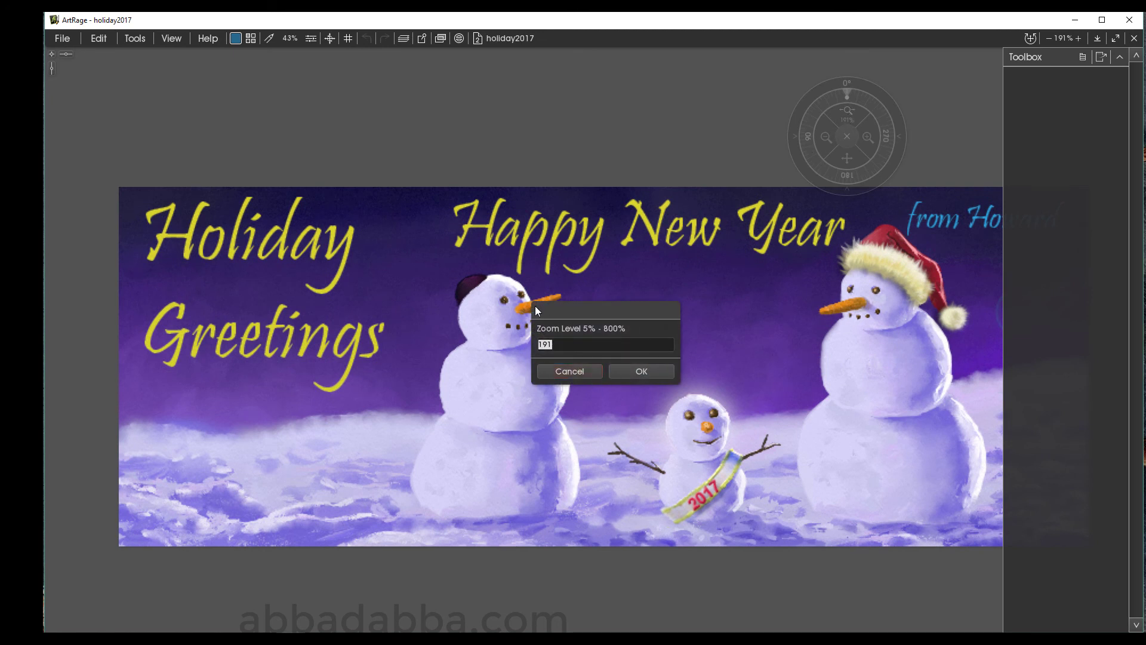
{"action": "type", "text": "100"}
{"action": "left_click", "coordinate": [650, 368]}
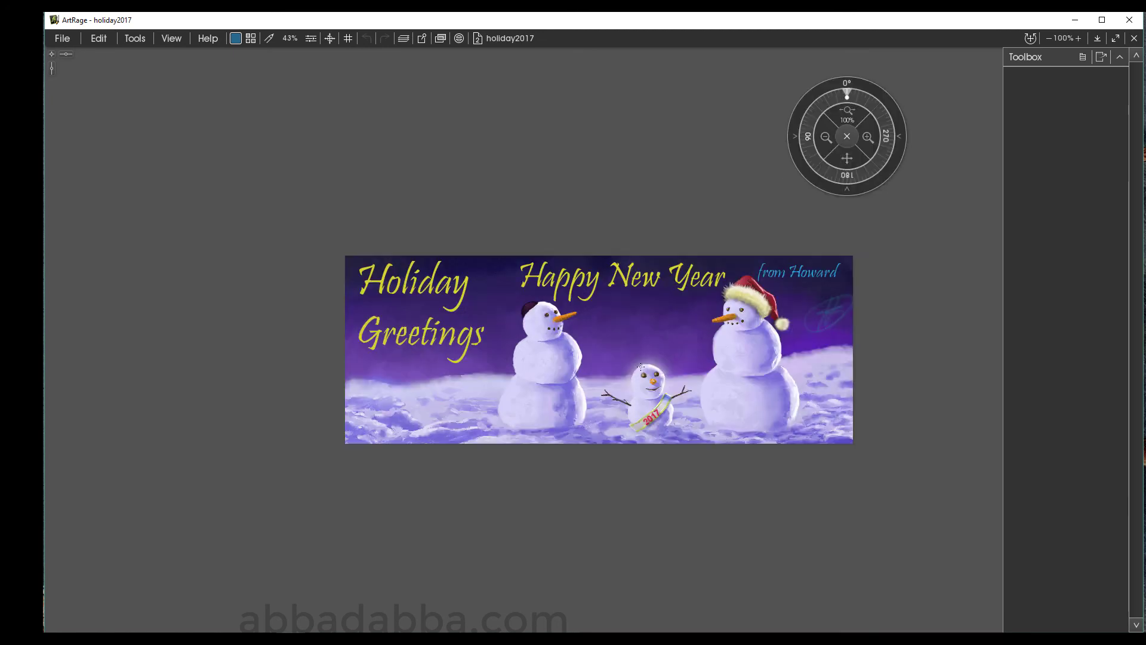
{"action": "left_click", "coordinate": [1077, 37]}
{"action": "left_click", "coordinate": [1076, 38]}
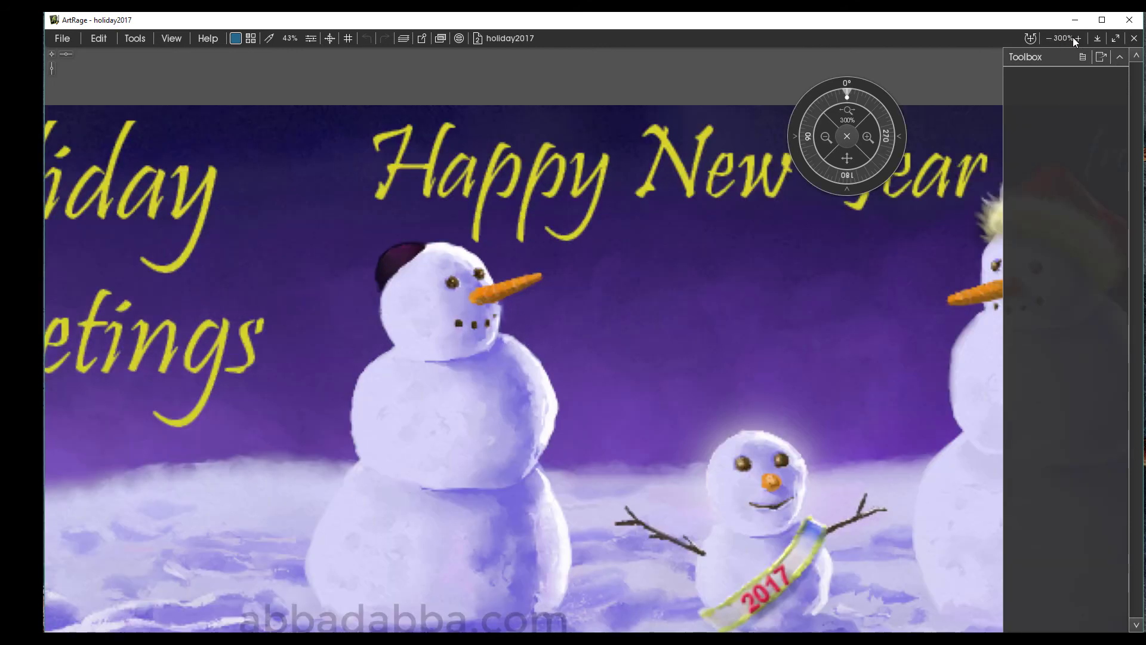
{"action": "left_click", "coordinate": [1051, 38]}
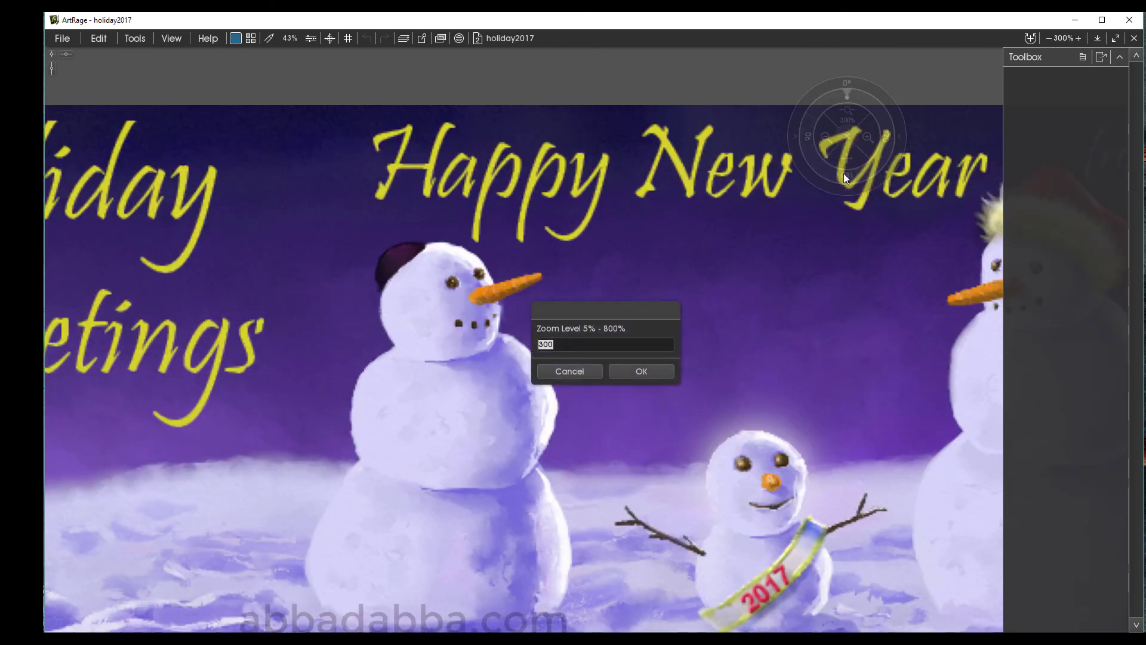
{"action": "left_click", "coordinate": [619, 371]}
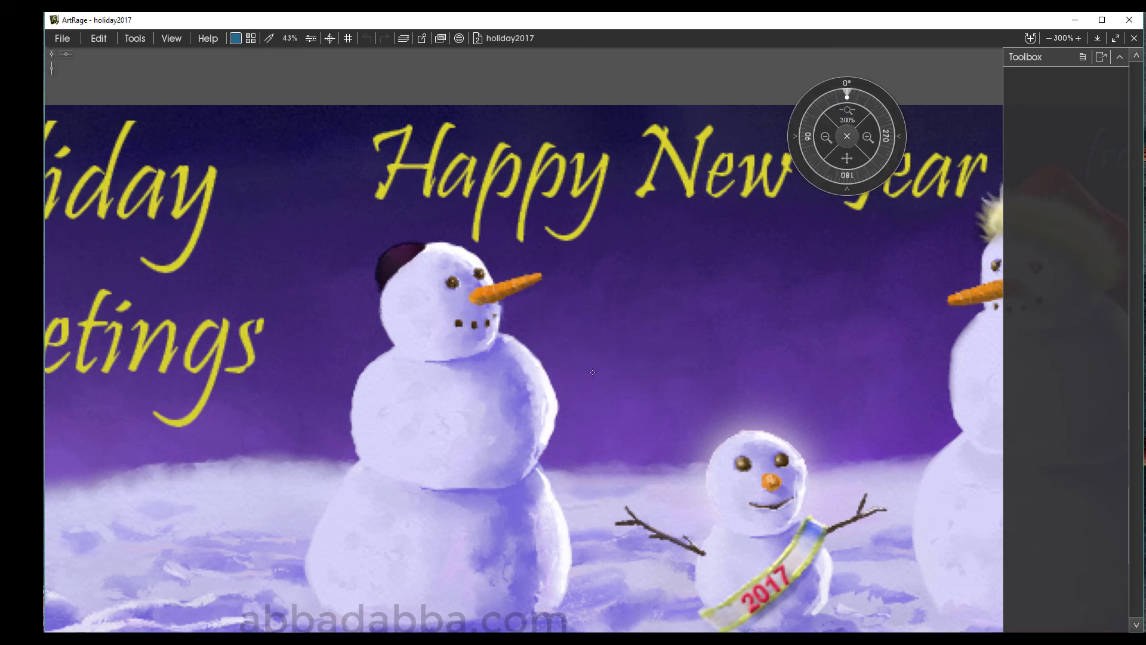
{"action": "left_click", "coordinate": [1048, 38]}
{"action": "left_click", "coordinate": [1048, 38]}
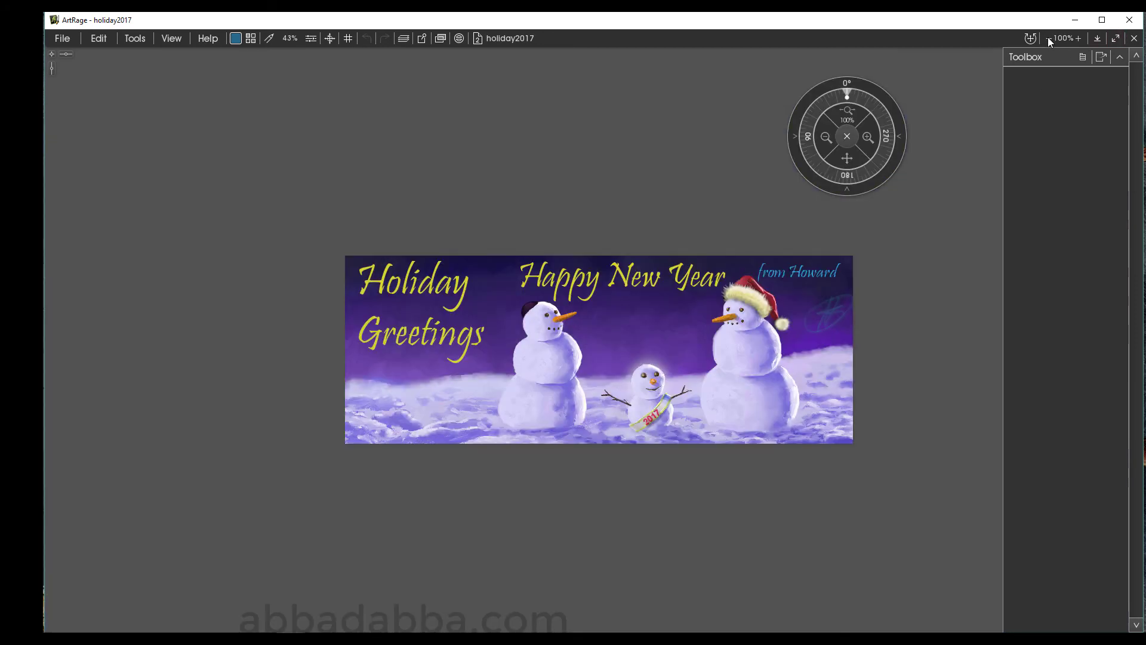
- Hide the classic-layout window to reveal the holiday2017 painting window, then toggle full screen on and off
{"action": "left_click", "coordinate": [1096, 40]}
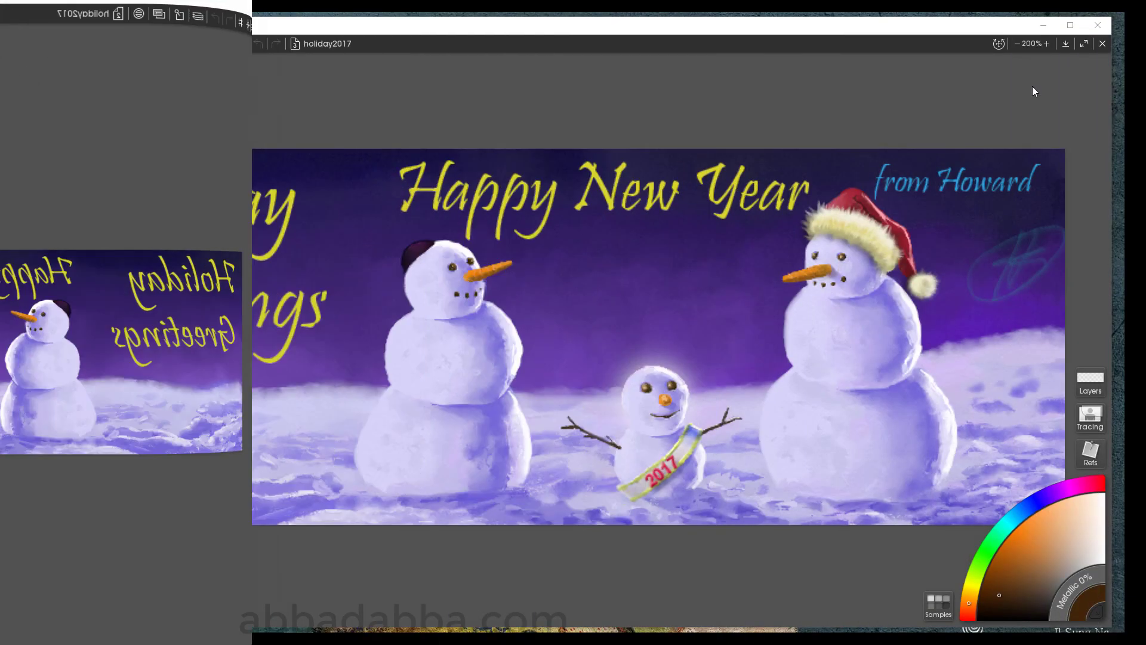
{"action": "left_click", "coordinate": [1084, 43]}
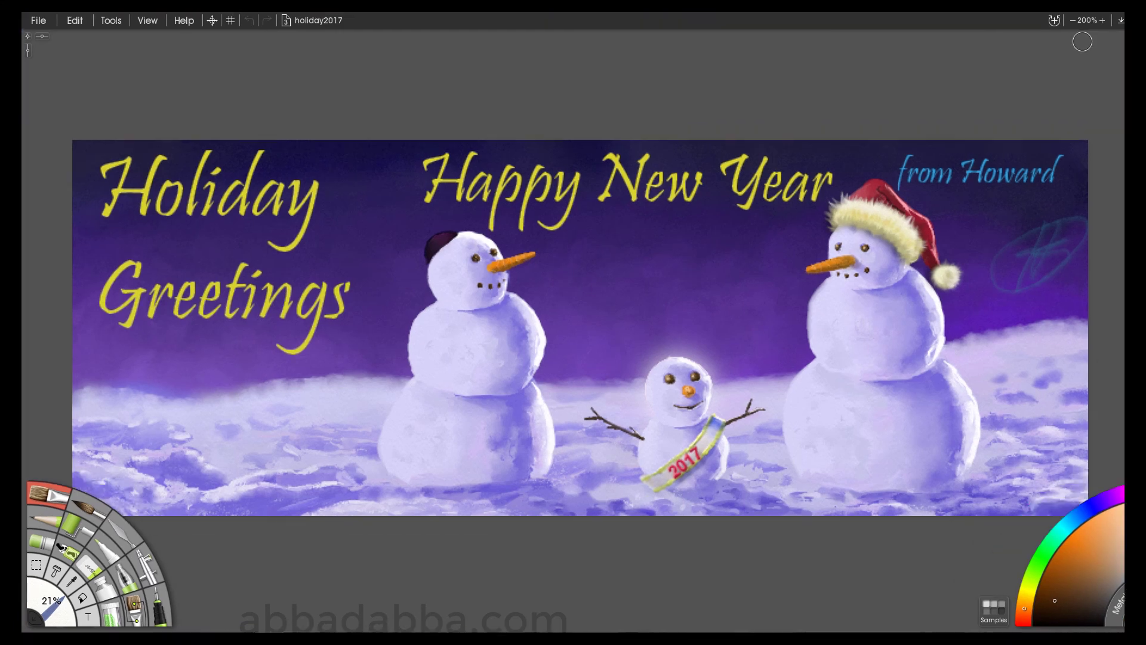
{"action": "left_click", "coordinate": [1123, 21]}
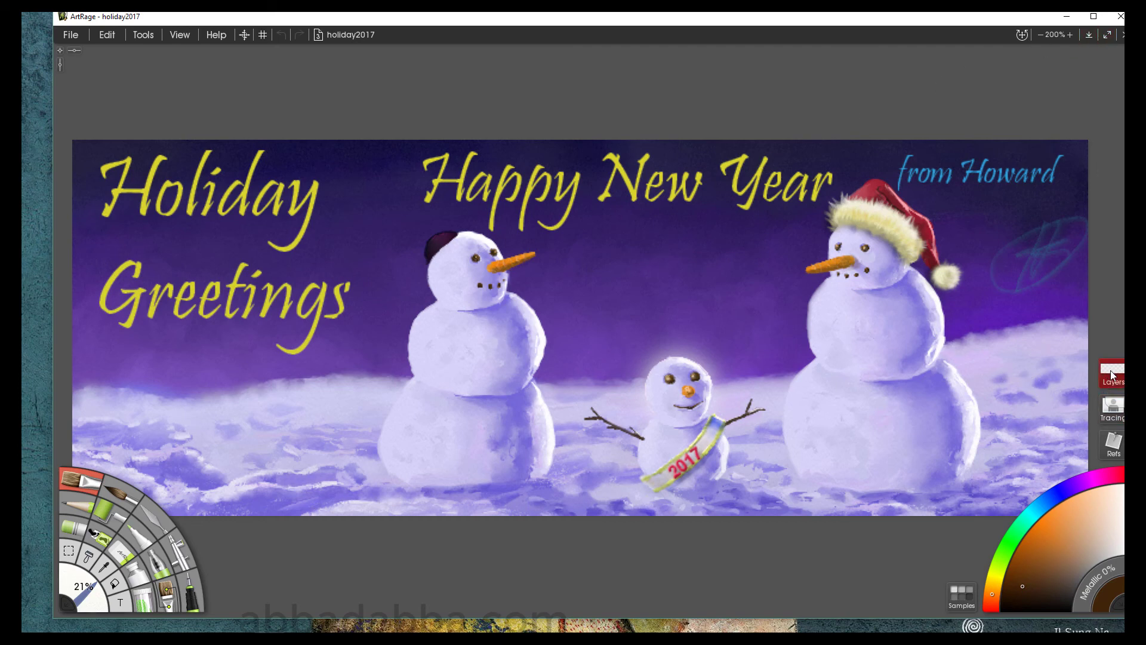
{"action": "left_click", "coordinate": [1111, 375]}
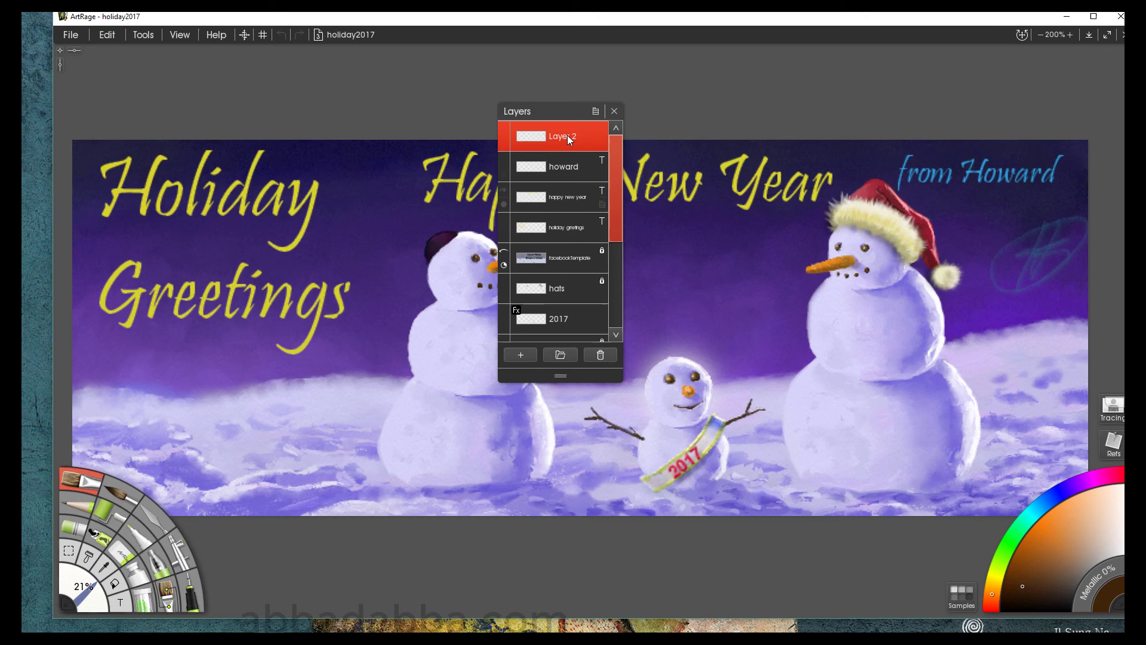
{"action": "left_click", "coordinate": [597, 112]}
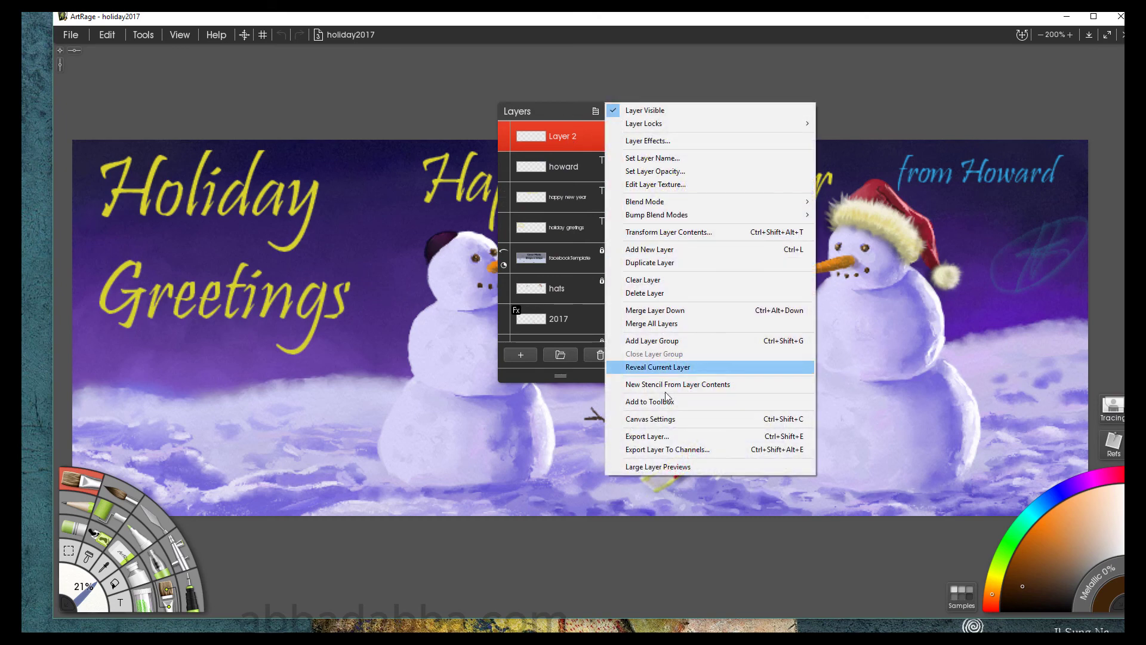
{"action": "left_click", "coordinate": [656, 467]}
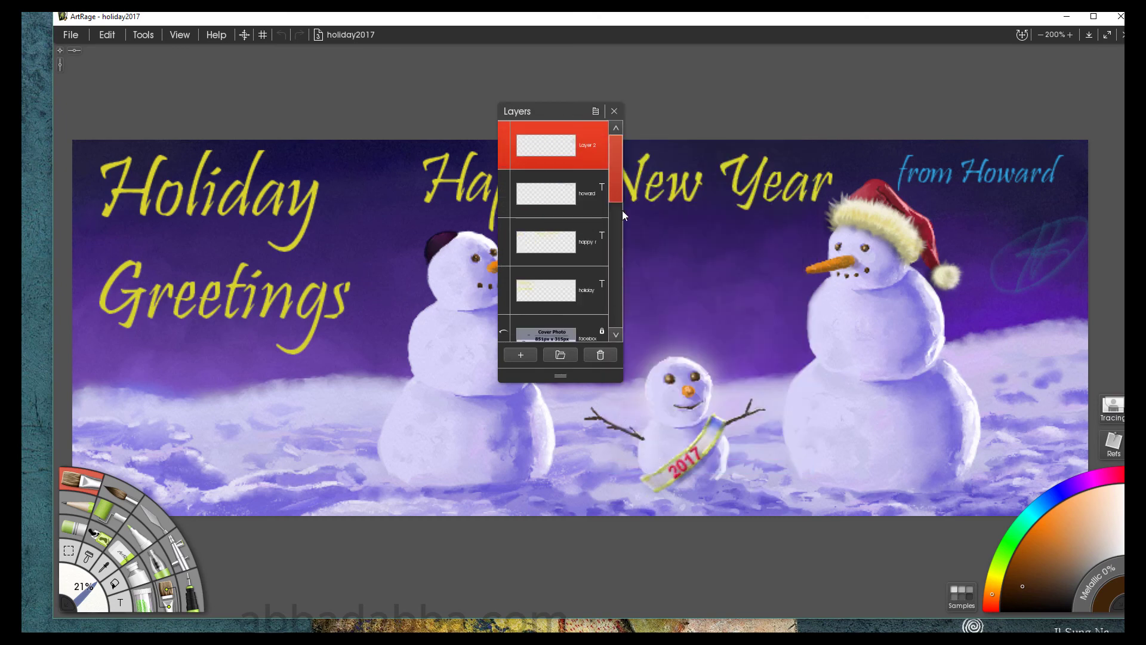
{"action": "left_click", "coordinate": [596, 112]}
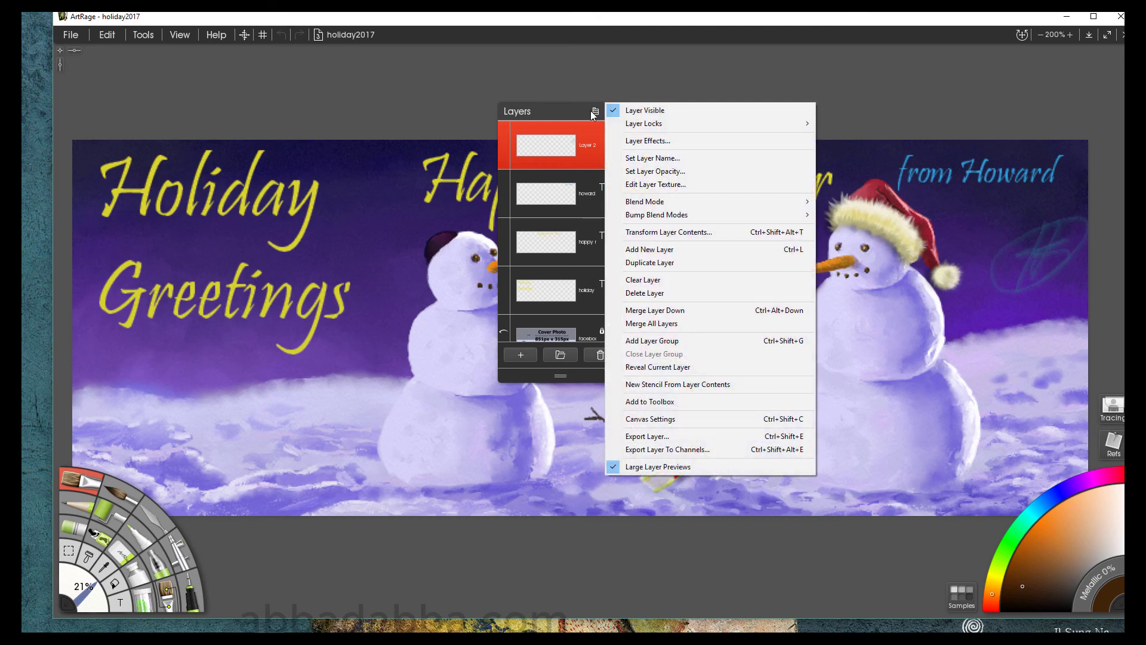
{"action": "left_click", "coordinate": [644, 468]}
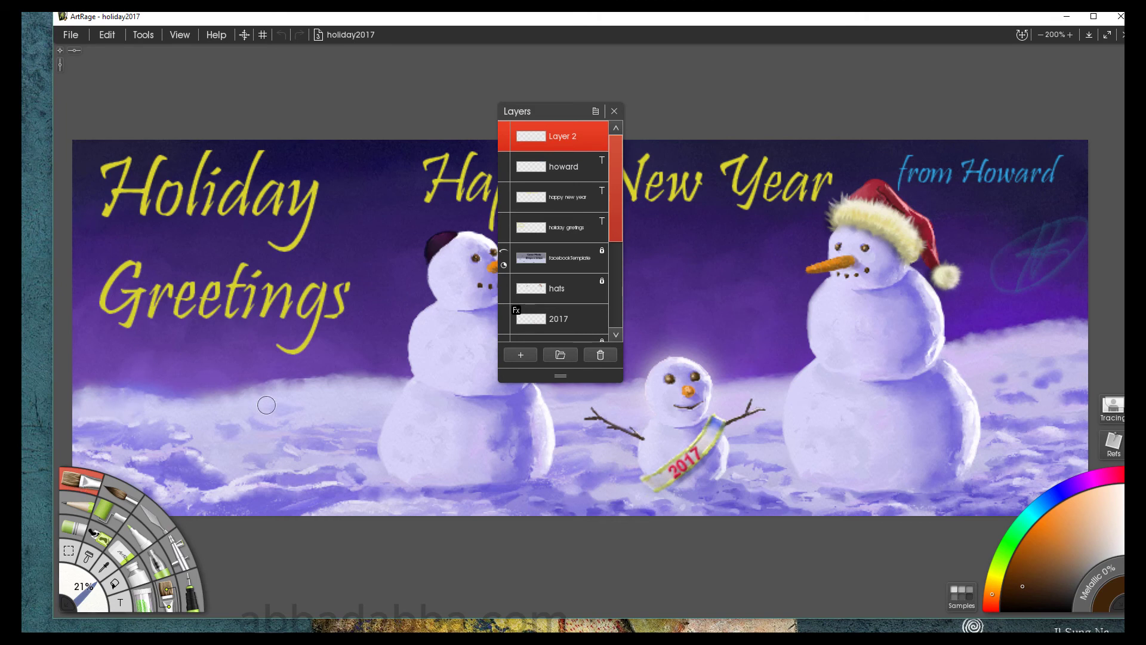
{"action": "left_click", "coordinate": [180, 34]}
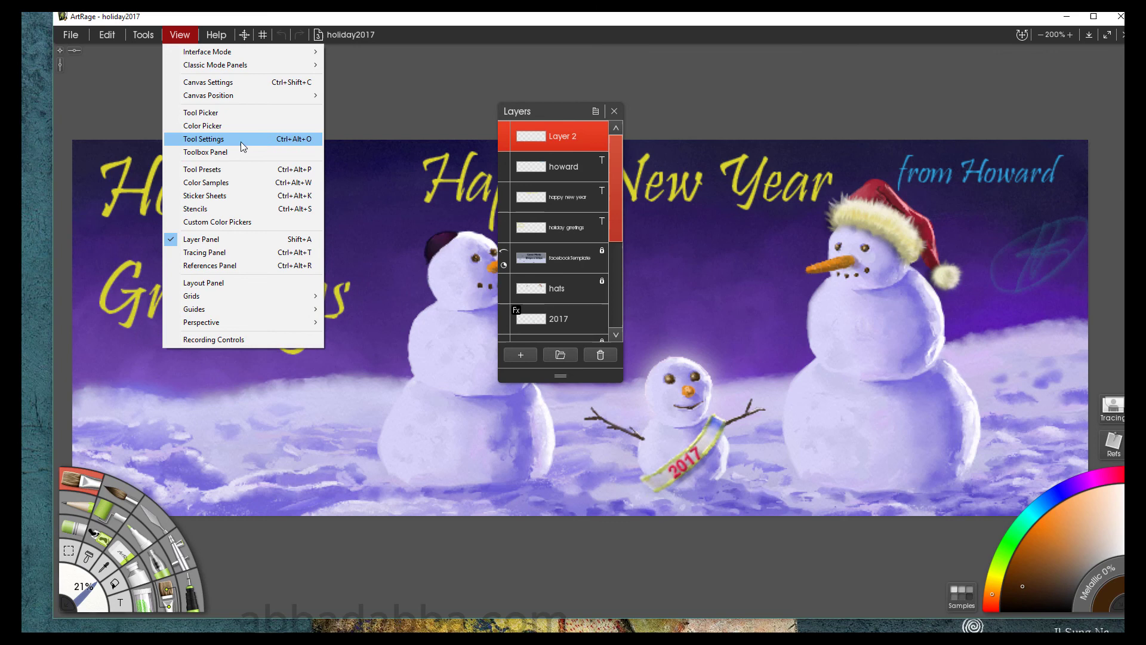
{"action": "left_click", "coordinate": [237, 170]}
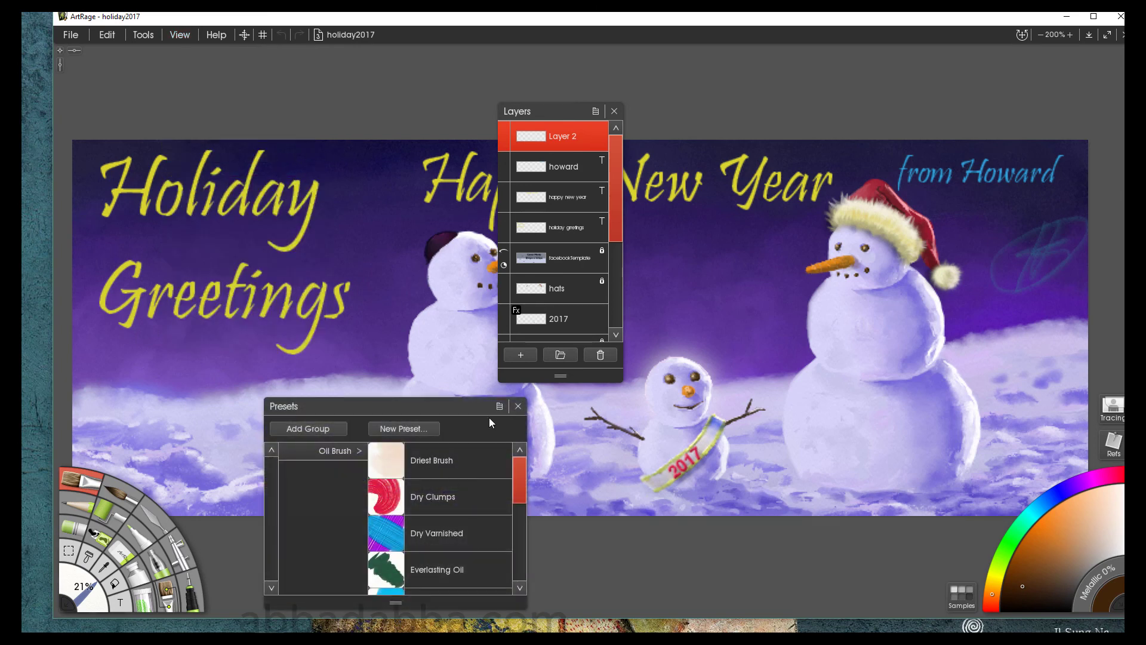
{"action": "left_click", "coordinate": [517, 407]}
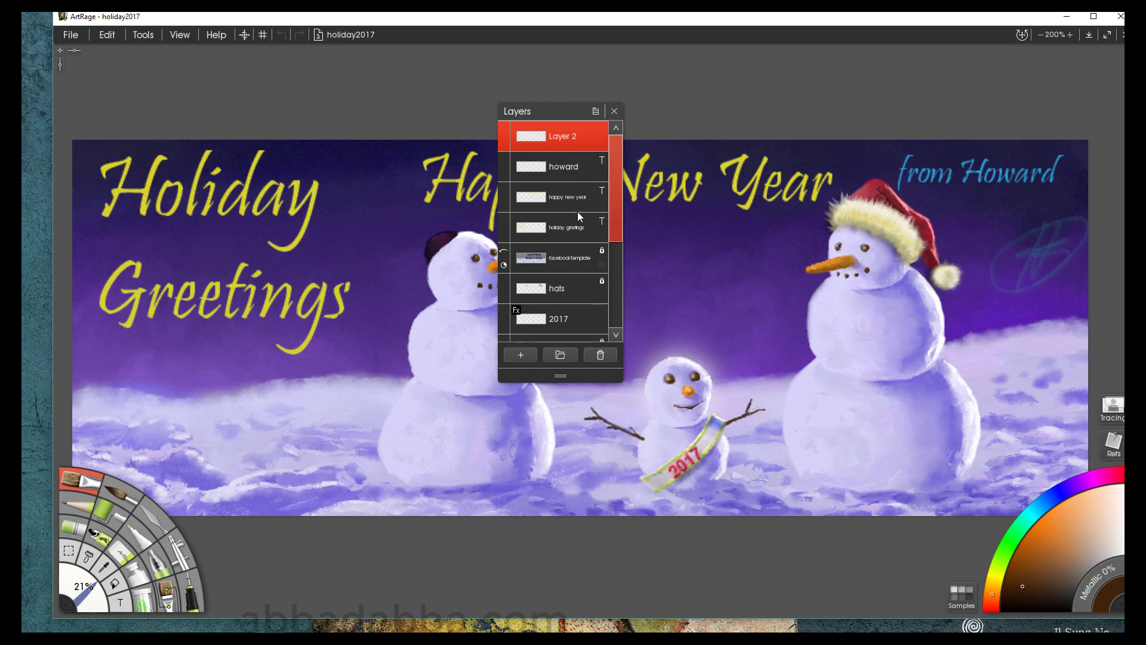
{"action": "left_click", "coordinate": [614, 111]}
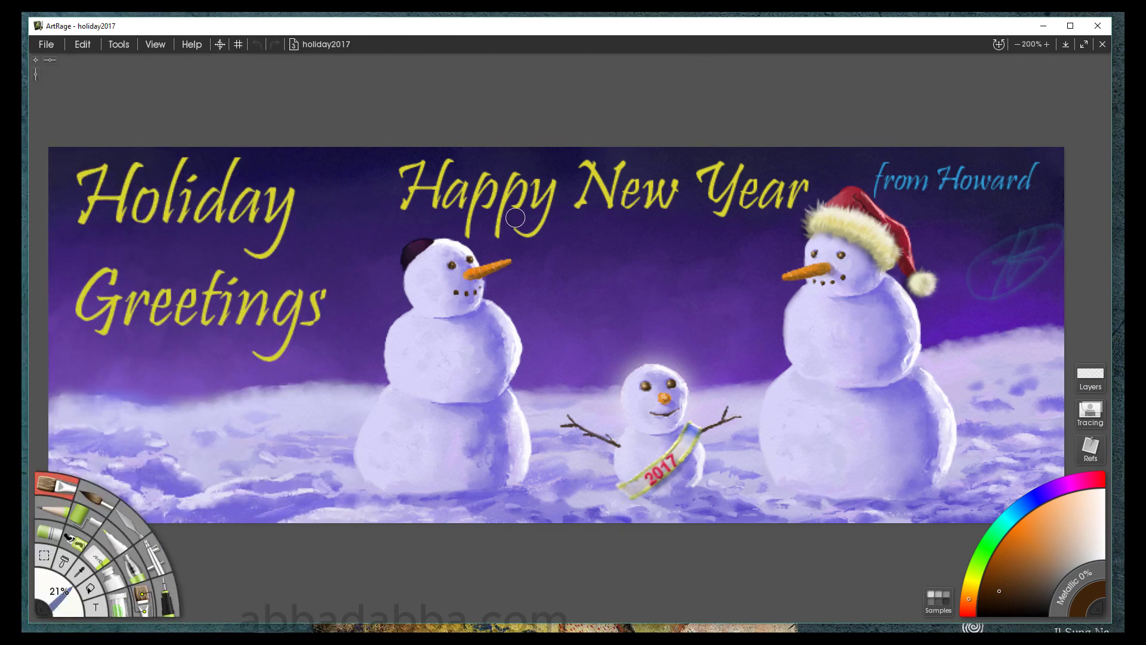
{"action": "key", "text": "ctrl+t"}
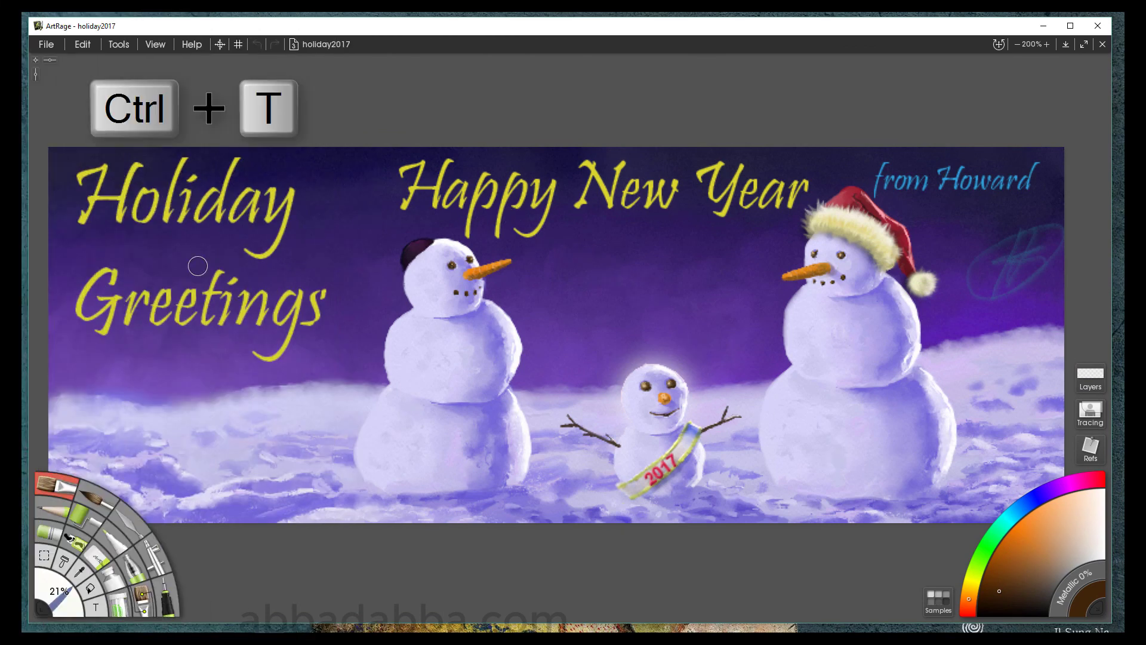
{"action": "key", "text": "ctrl+t"}
{"action": "key", "text": "ctrl+t"}
{"action": "key", "text": "ctrl+t"}
{"action": "key", "text": "ctrl+t"}
{"action": "key", "text": "ctrl+t"}
{"action": "key", "text": "ctrl+t"}
{"action": "left_click", "coordinate": [294, 47]}
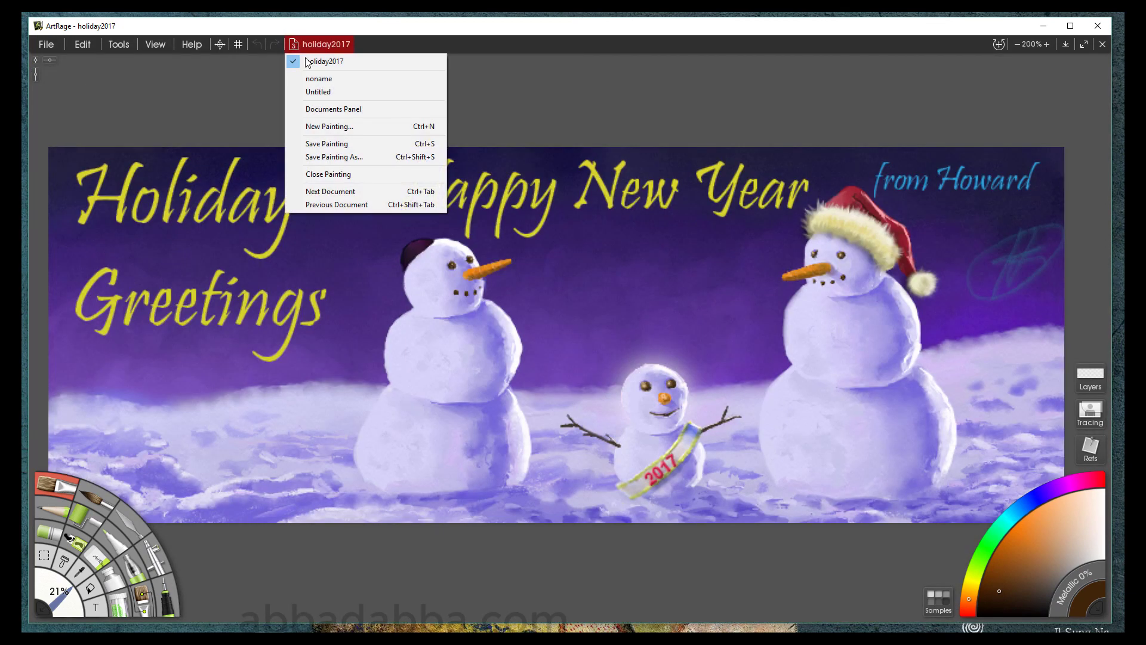
{"action": "left_click", "coordinate": [316, 79]}
{"action": "left_click", "coordinate": [312, 49]}
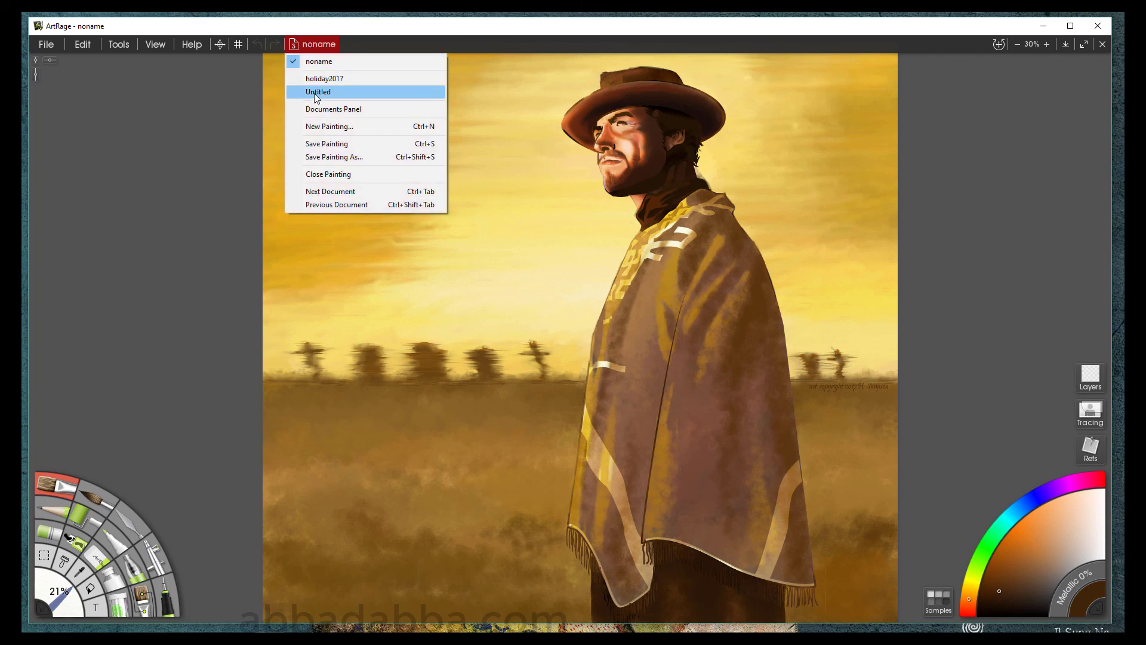
{"action": "left_click", "coordinate": [316, 91]}
{"action": "left_click", "coordinate": [314, 45]}
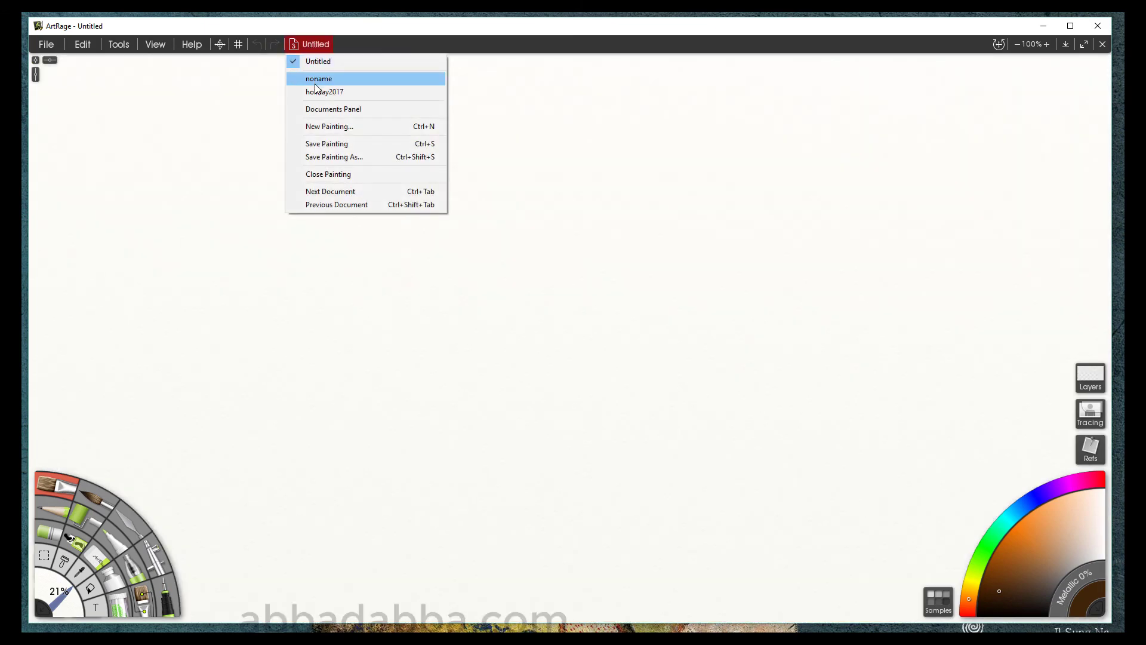
{"action": "left_click", "coordinate": [314, 91]}
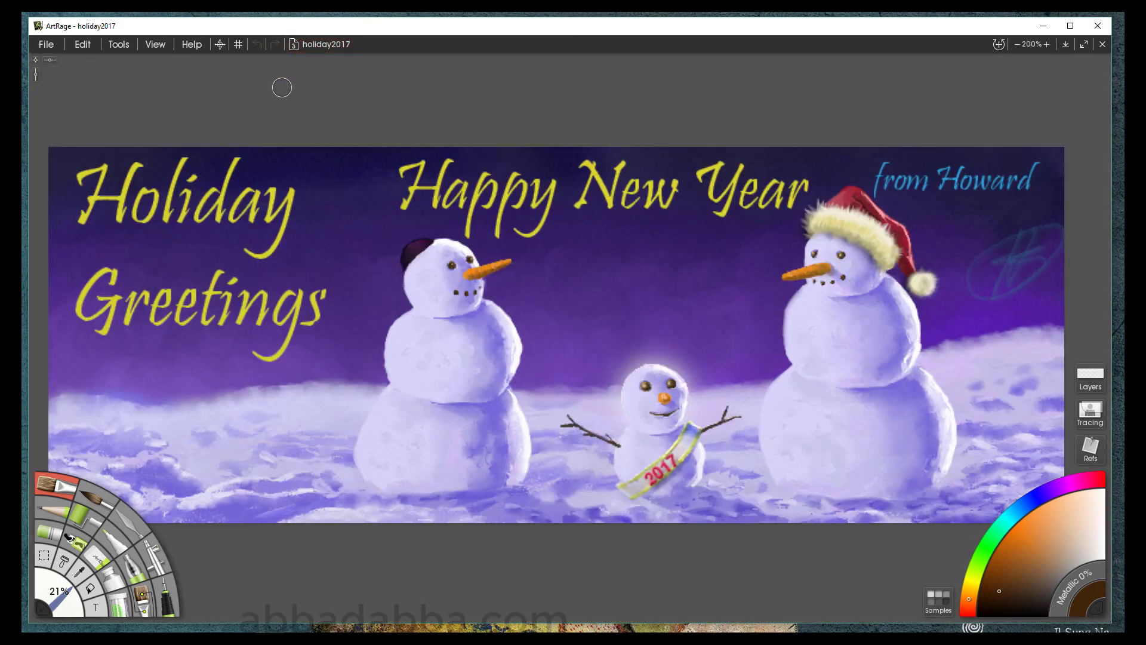